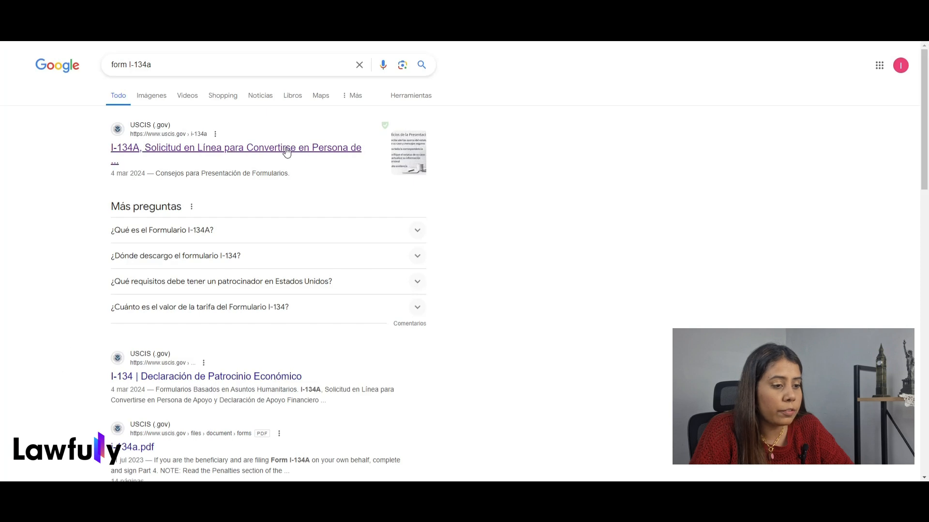
Step: Open the USCIS Form I-134A page from the Google results and view it in English
{"action": "left_click", "coordinate": [290, 152]}
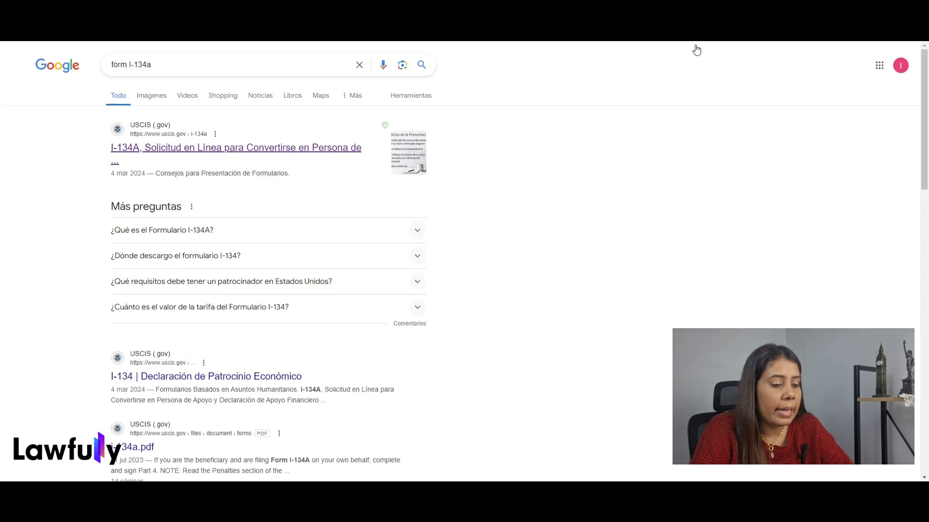
{"action": "left_click", "coordinate": [633, 48]}
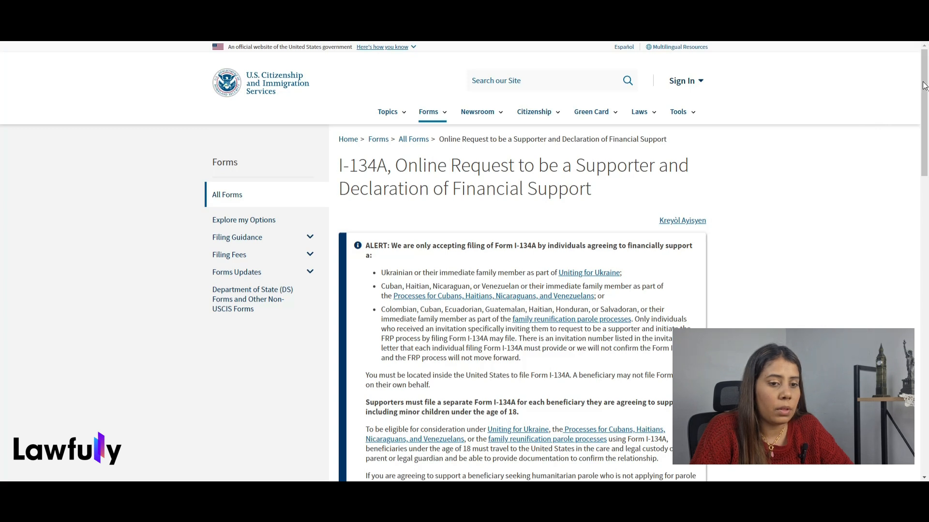
Step: Scroll down the I-134A page and choose File Online to reach myUSCIS File a Form
{"action": "left_click_drag", "start_coordinate": [923, 86], "coordinate": [919, 115]}
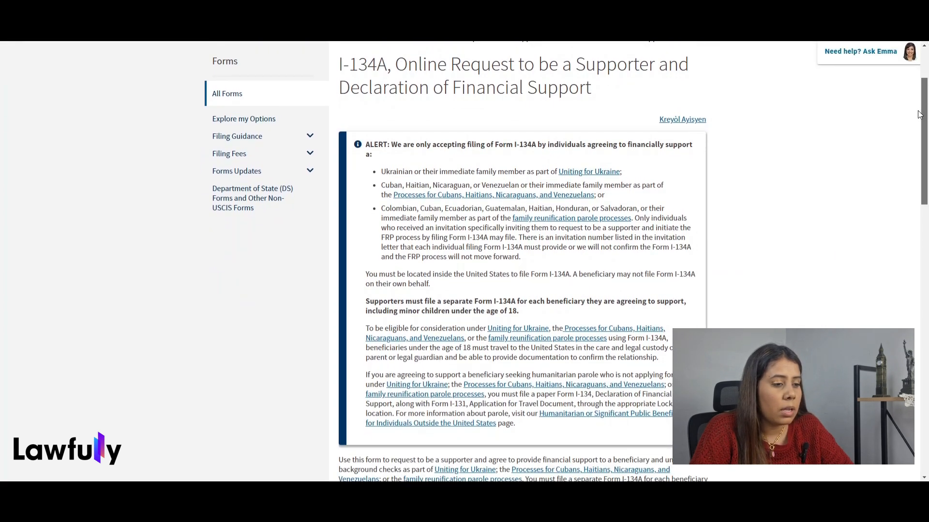
{"action": "left_click_drag", "start_coordinate": [919, 114], "coordinate": [907, 213]}
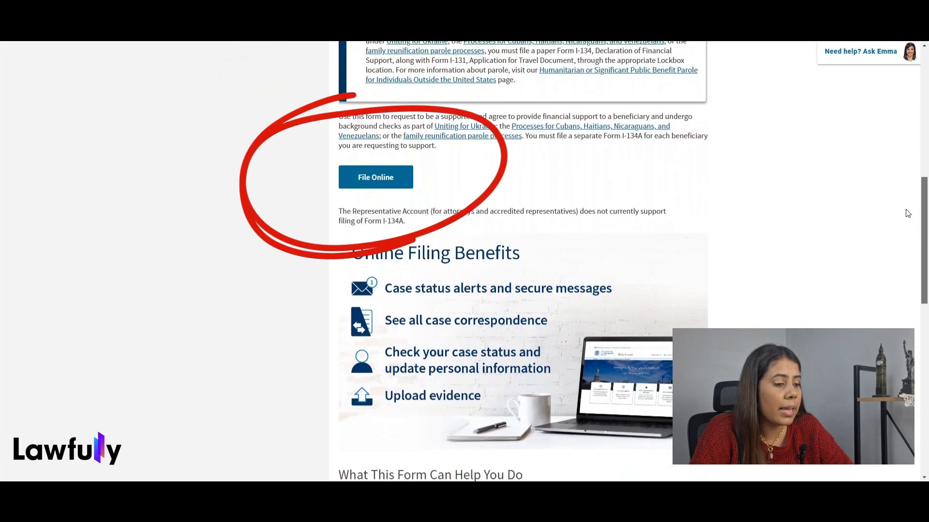
{"action": "left_click", "coordinate": [351, 187]}
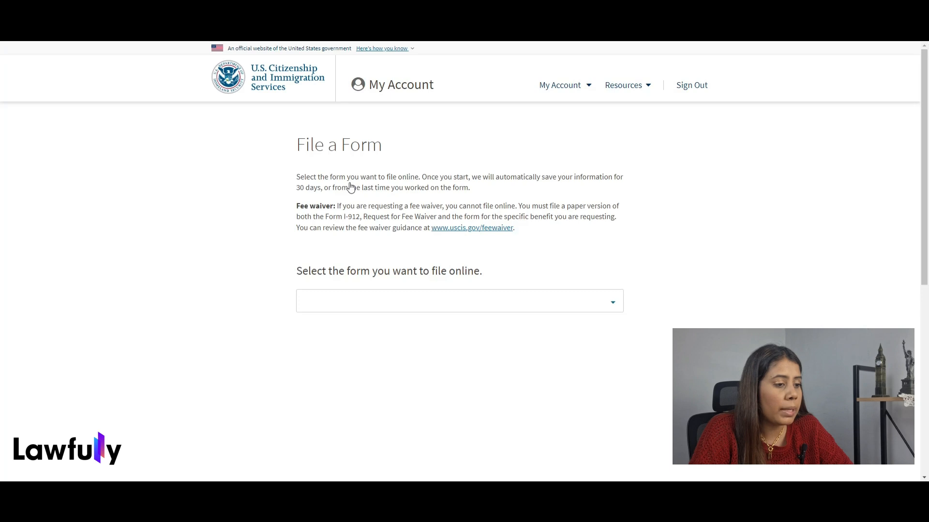
Step: Select Form I-134A from the list of forms and start it
{"action": "left_click", "coordinate": [425, 300]}
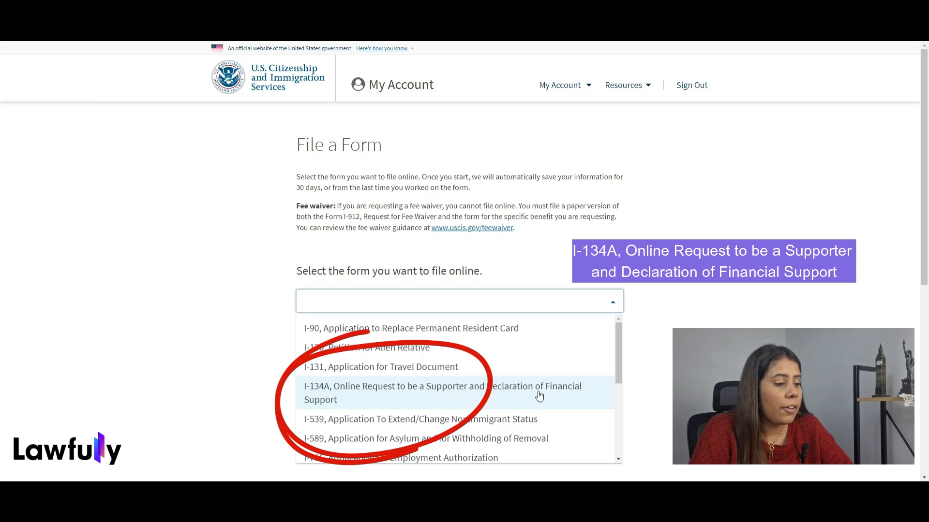
{"action": "left_click", "coordinate": [369, 387]}
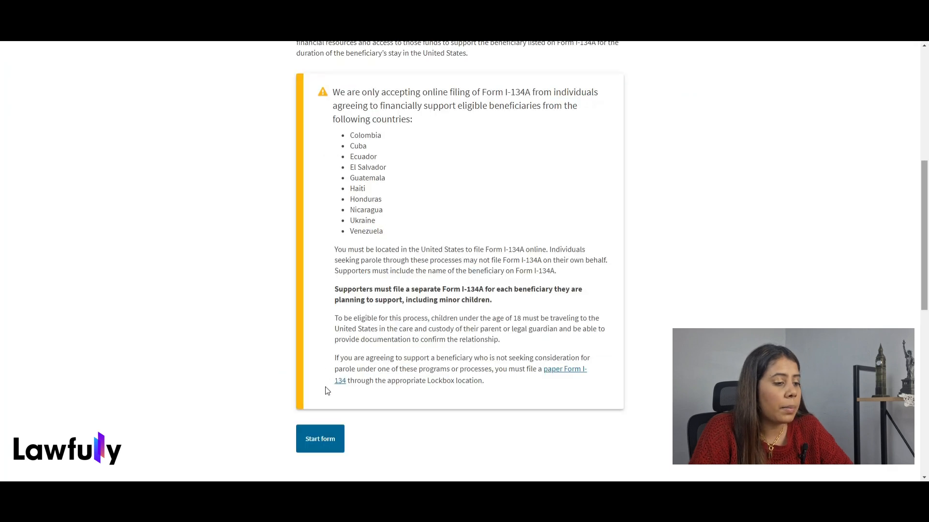
{"action": "left_click", "coordinate": [326, 441]}
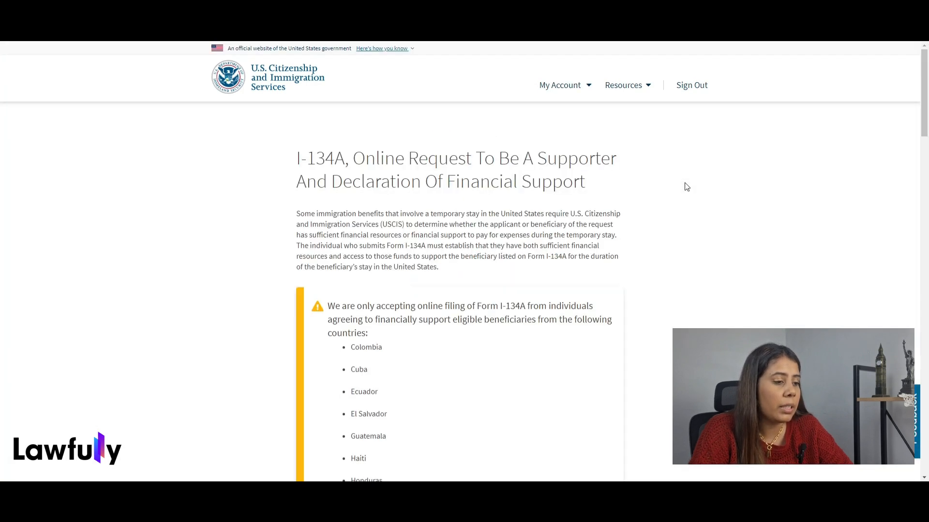
Step: Read through the I-134A eligibility, fee and document sections
{"action": "left_click_drag", "start_coordinate": [924, 64], "coordinate": [922, 194]}
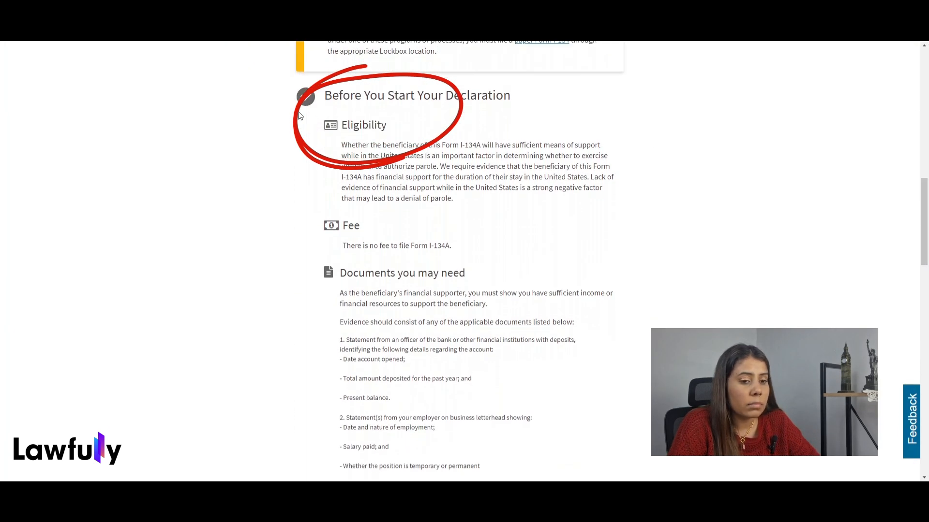
{"action": "left_click_drag", "start_coordinate": [319, 223], "coordinate": [472, 271]}
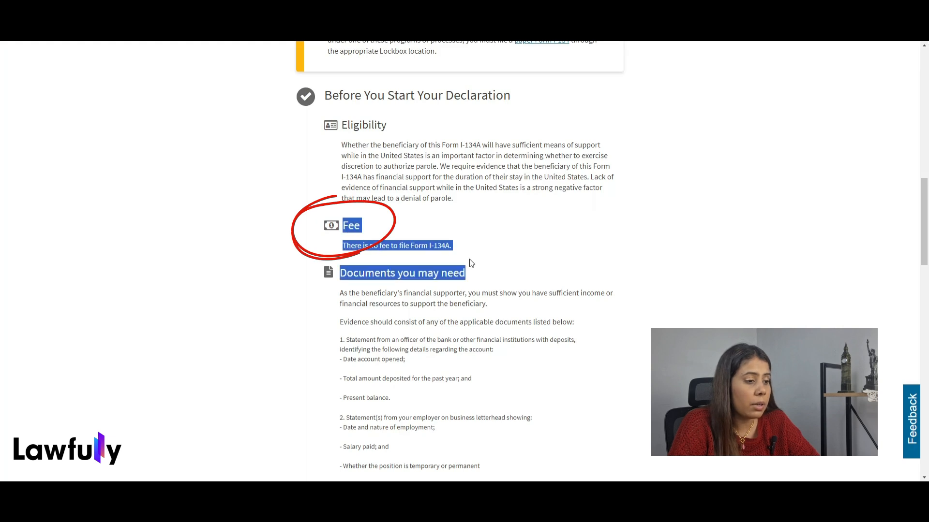
{"action": "left_click", "coordinate": [466, 260]}
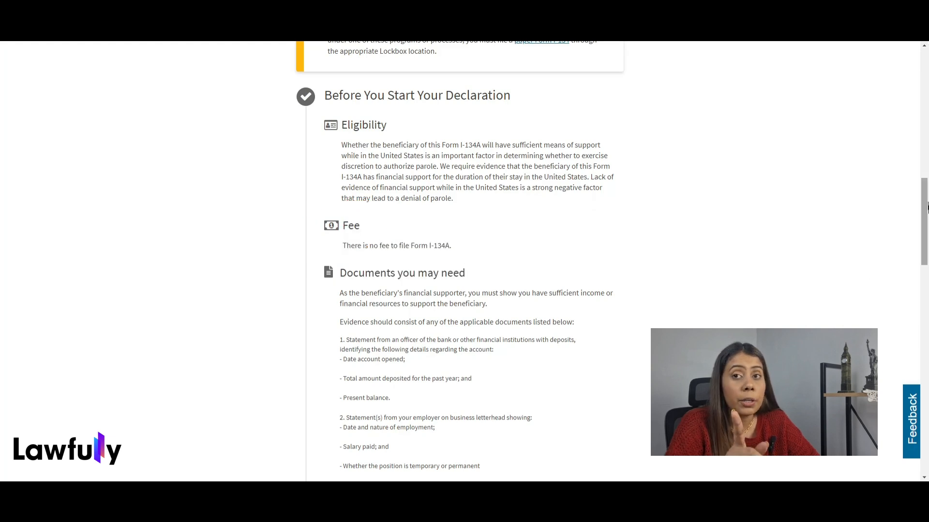
{"action": "left_click_drag", "start_coordinate": [925, 210], "coordinate": [926, 233]}
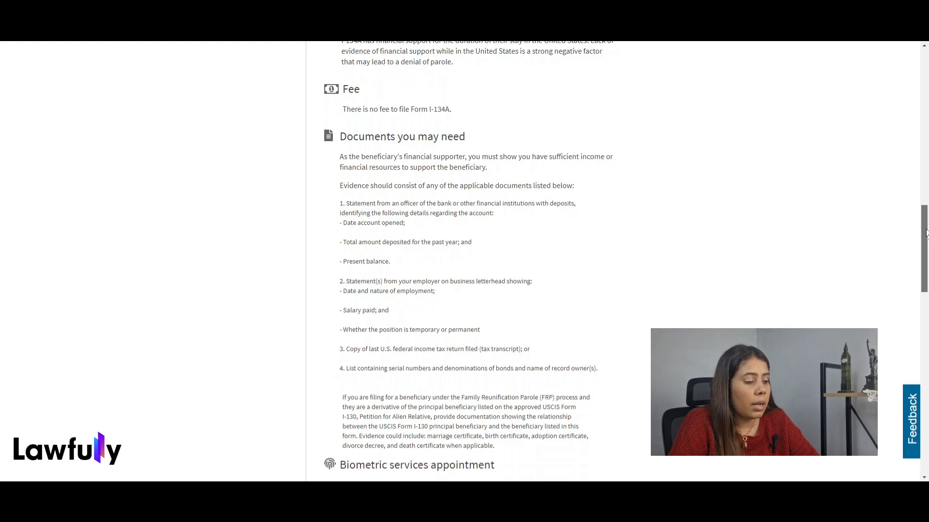
{"action": "left_click_drag", "start_coordinate": [925, 233], "coordinate": [925, 241]}
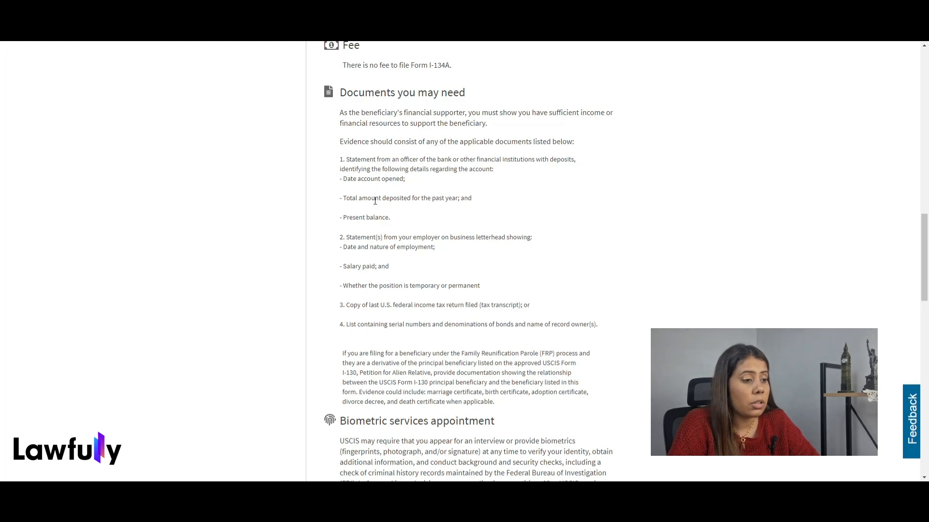
{"action": "scroll", "coordinate": [344, 238], "scroll_direction": "down", "scroll_amount": 6}
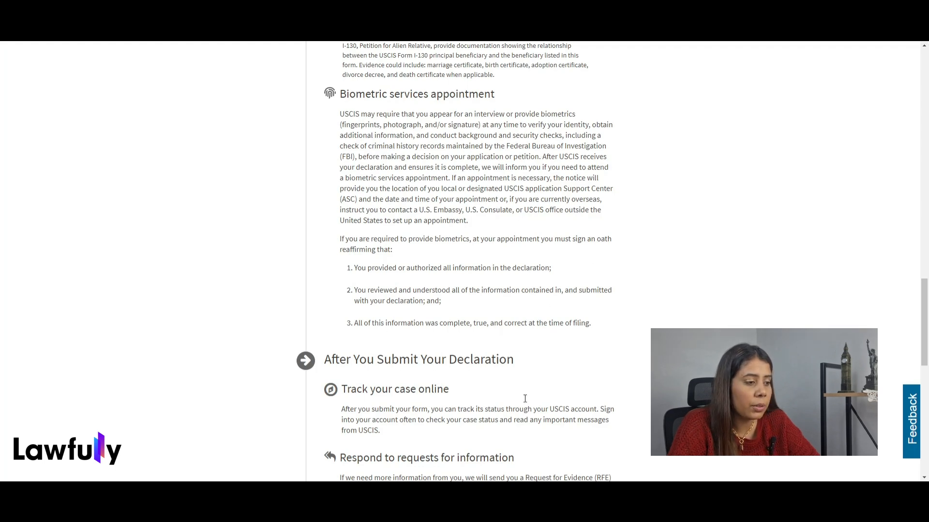
{"action": "scroll", "coordinate": [927, 314], "scroll_direction": "down", "scroll_amount": 5}
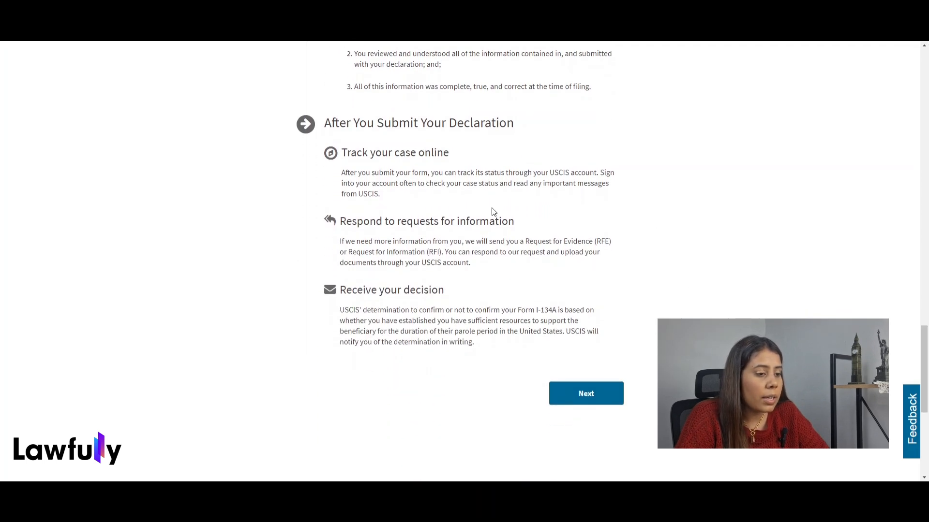
Step: Review the Track your case online section and continue to Completing Your Form Online
{"action": "left_click_drag", "start_coordinate": [341, 152], "coordinate": [455, 154]}
{"action": "left_click", "coordinate": [690, 280]}
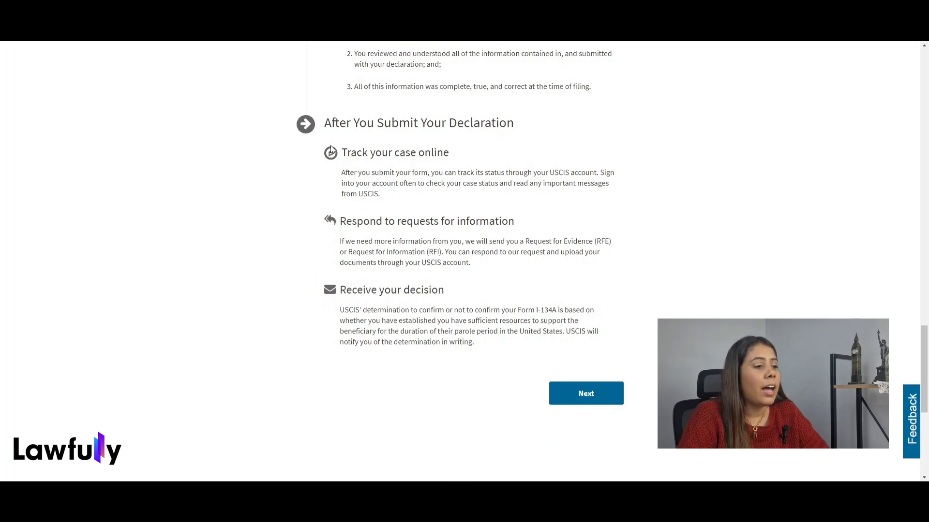
{"action": "left_click_drag", "start_coordinate": [338, 152], "coordinate": [460, 151]}
{"action": "left_click", "coordinate": [632, 280]}
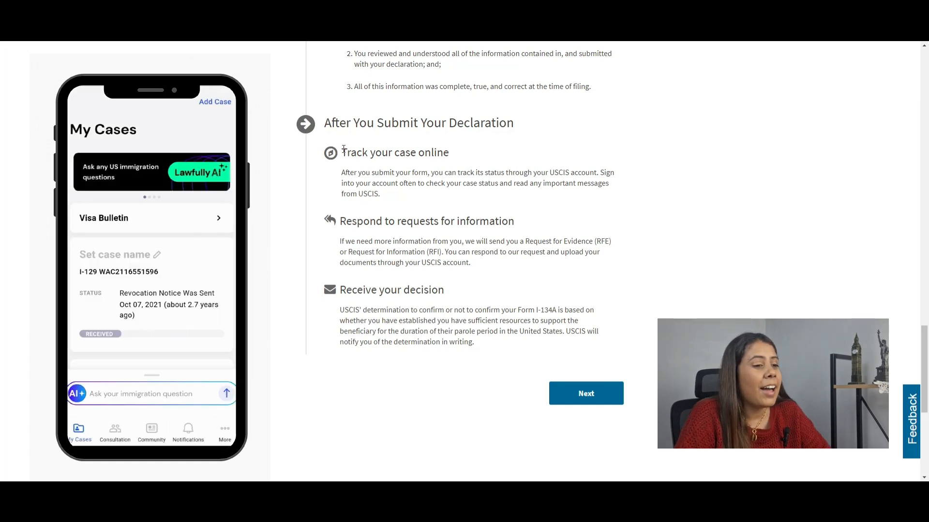
{"action": "left_click_drag", "start_coordinate": [341, 152], "coordinate": [467, 152]}
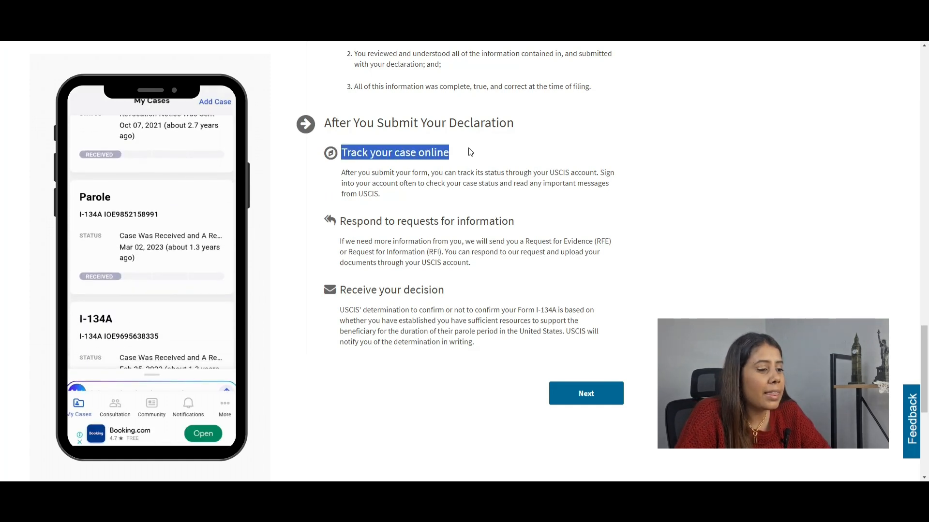
{"action": "left_click", "coordinate": [691, 284]}
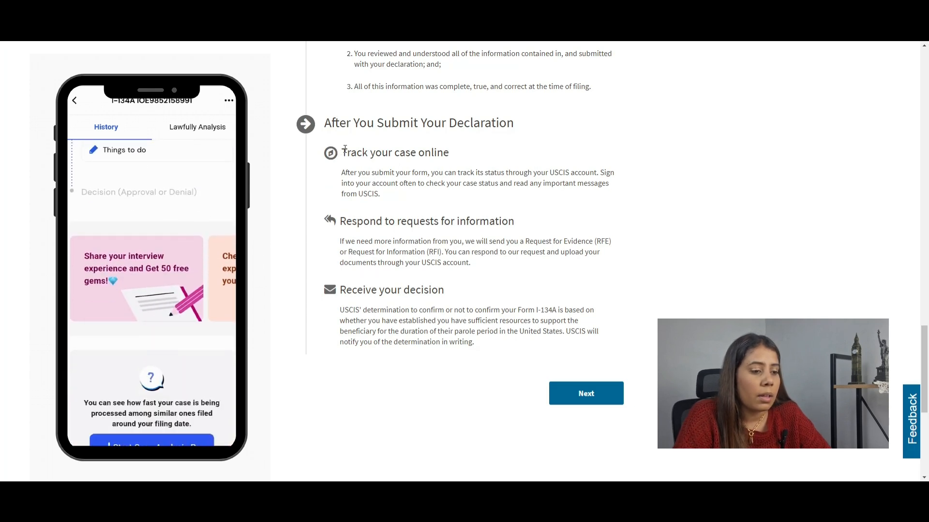
{"action": "left_click_drag", "start_coordinate": [342, 153], "coordinate": [458, 152]}
{"action": "left_click", "coordinate": [468, 147]}
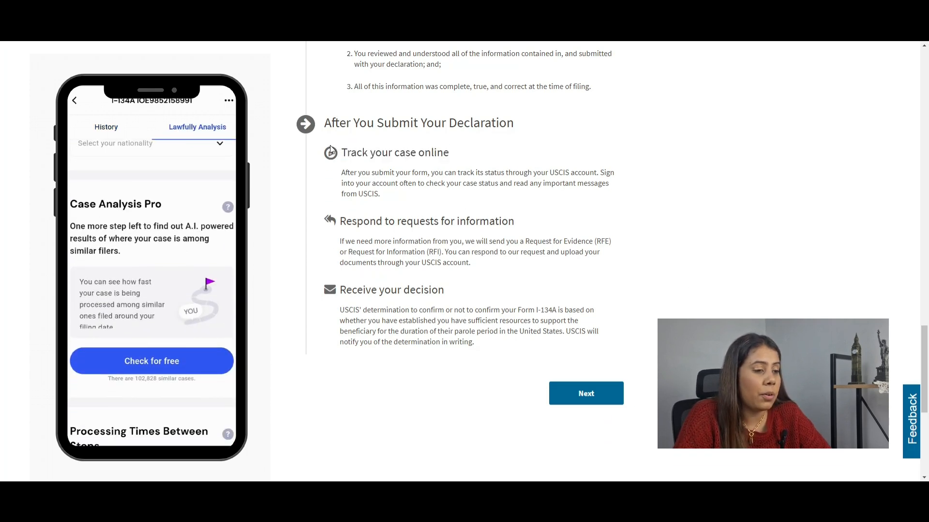
{"action": "left_click_drag", "start_coordinate": [344, 148], "coordinate": [471, 152]}
{"action": "left_click", "coordinate": [690, 282]}
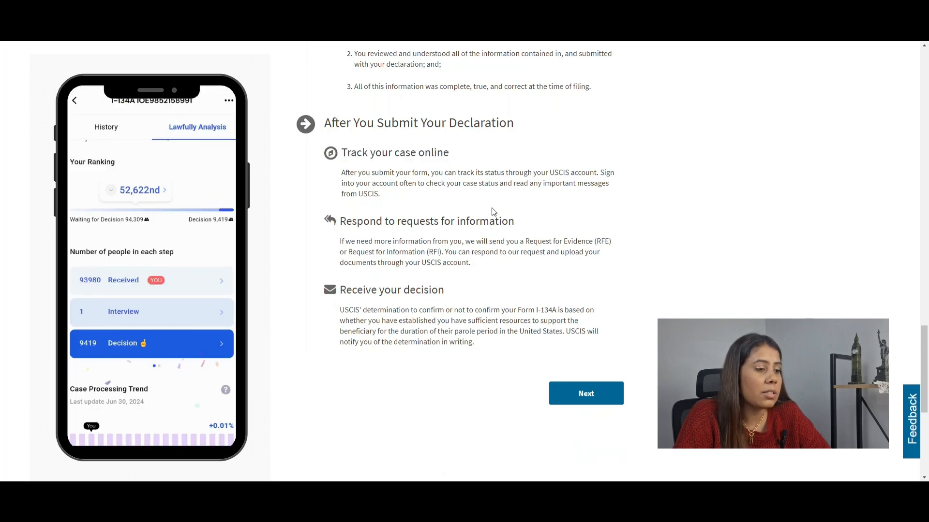
{"action": "left_click_drag", "start_coordinate": [341, 153], "coordinate": [470, 151]}
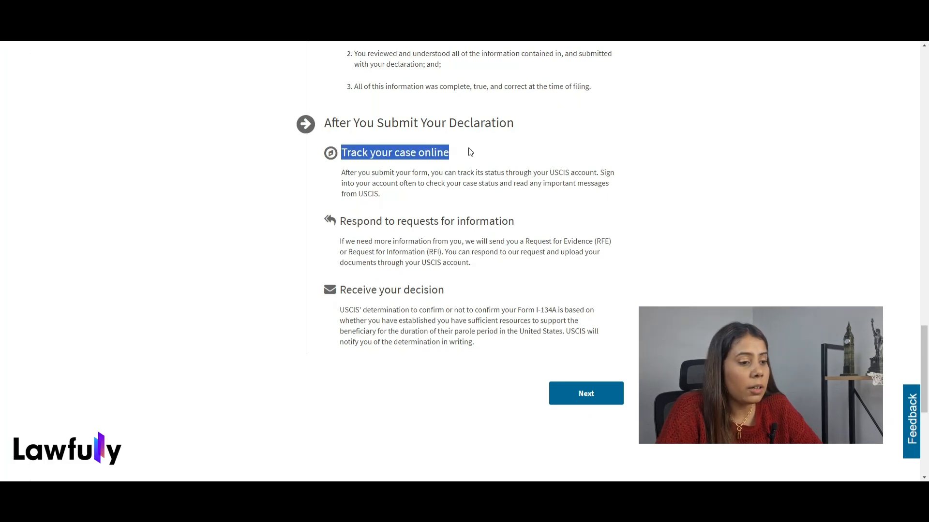
{"action": "left_click", "coordinate": [471, 153]}
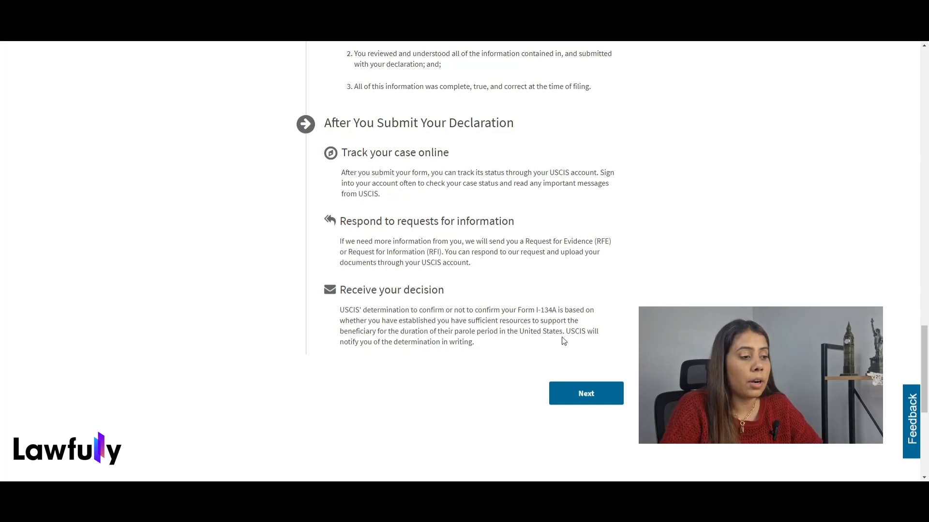
{"action": "left_click", "coordinate": [579, 400]}
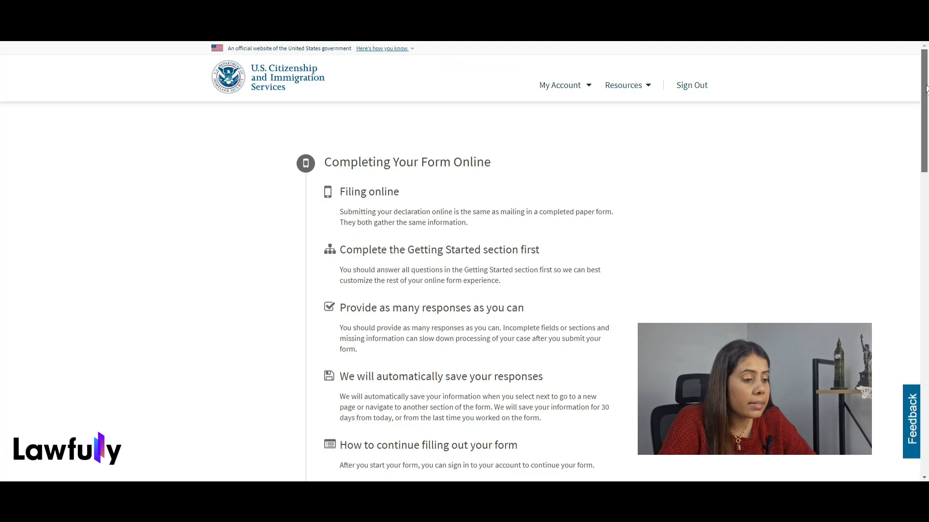
Step: Read the 30-day auto-save note and privacy reminder, then start the I-134A form
{"action": "scroll", "coordinate": [925, 111], "scroll_direction": "down", "scroll_amount": 2}
{"action": "scroll", "coordinate": [924, 107], "scroll_direction": "down", "scroll_amount": 1}
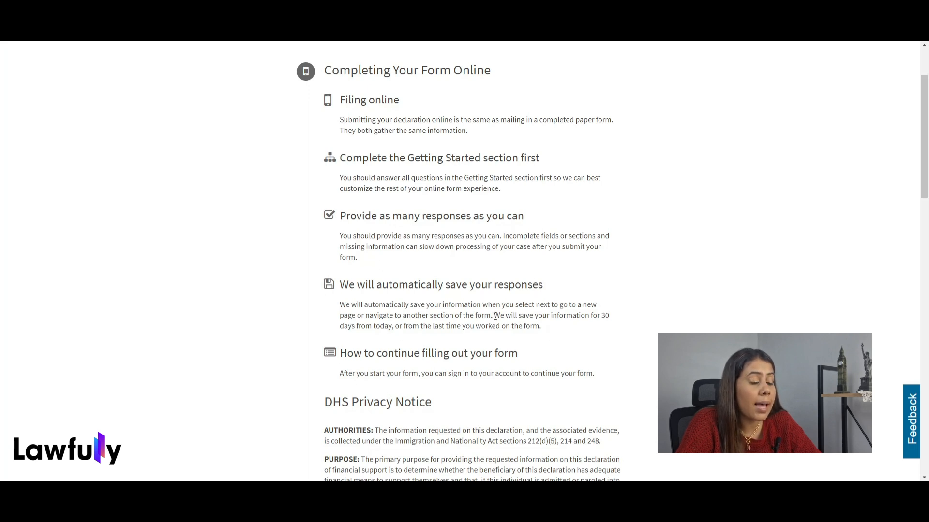
{"action": "left_click_drag", "start_coordinate": [496, 317], "coordinate": [577, 327]}
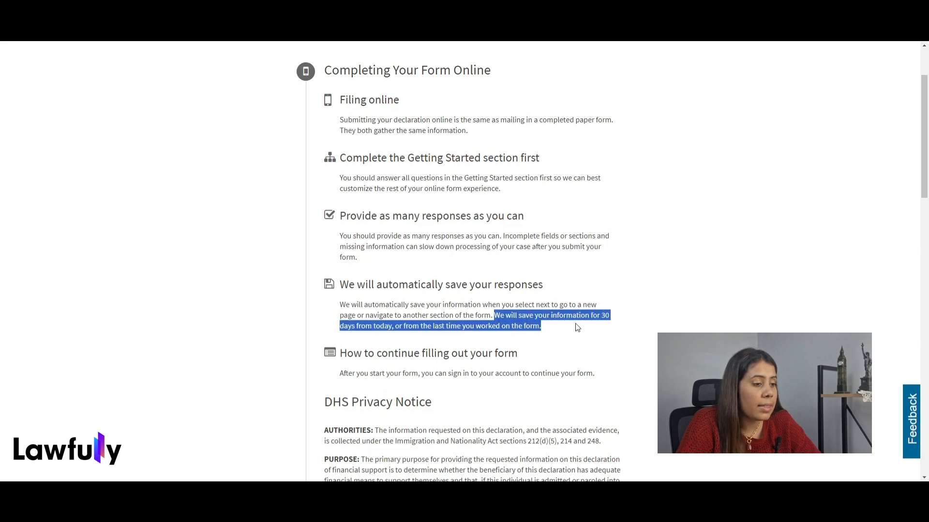
{"action": "left_click", "coordinate": [545, 327]}
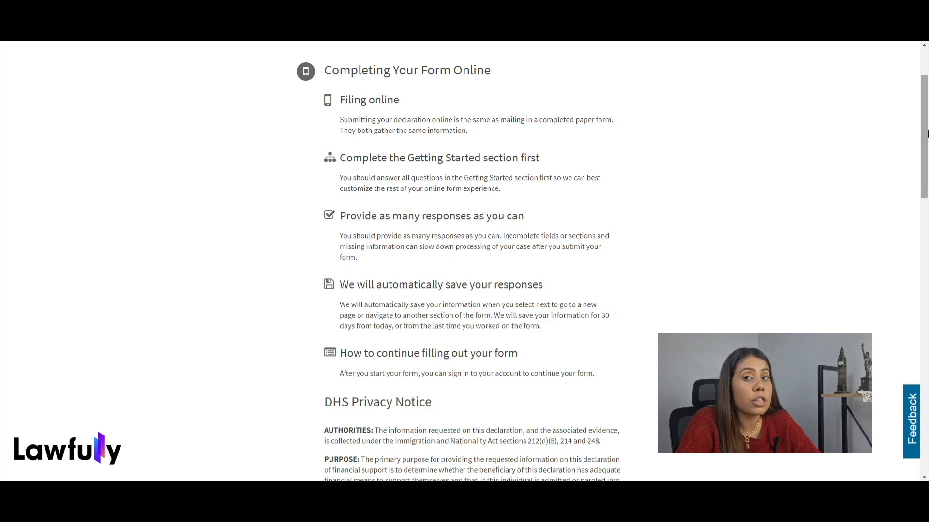
{"action": "left_click_drag", "start_coordinate": [927, 136], "coordinate": [927, 198]}
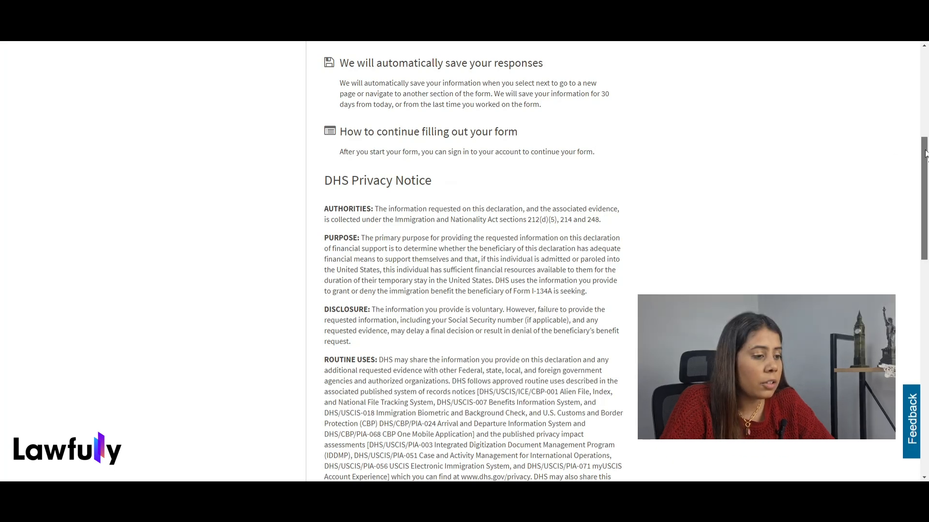
{"action": "left_click_drag", "start_coordinate": [925, 154], "coordinate": [924, 189]}
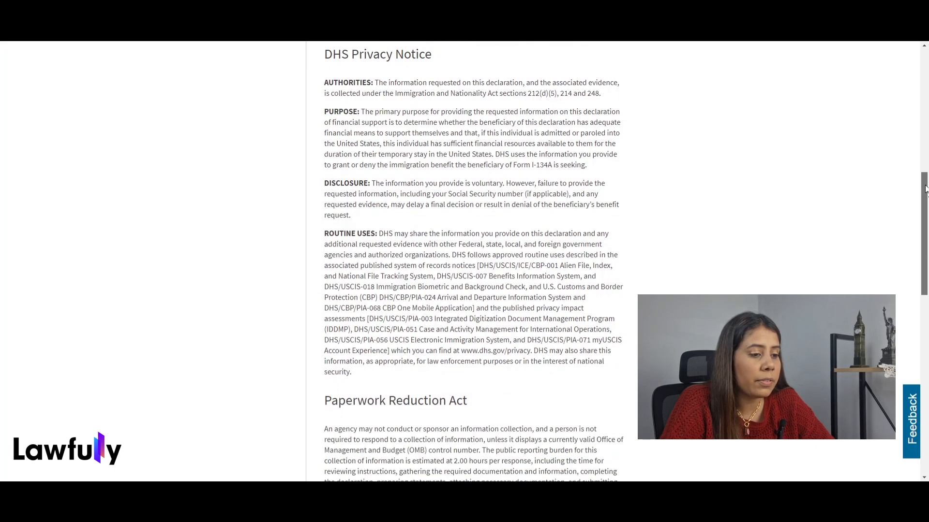
{"action": "left_click_drag", "start_coordinate": [925, 189], "coordinate": [925, 290]}
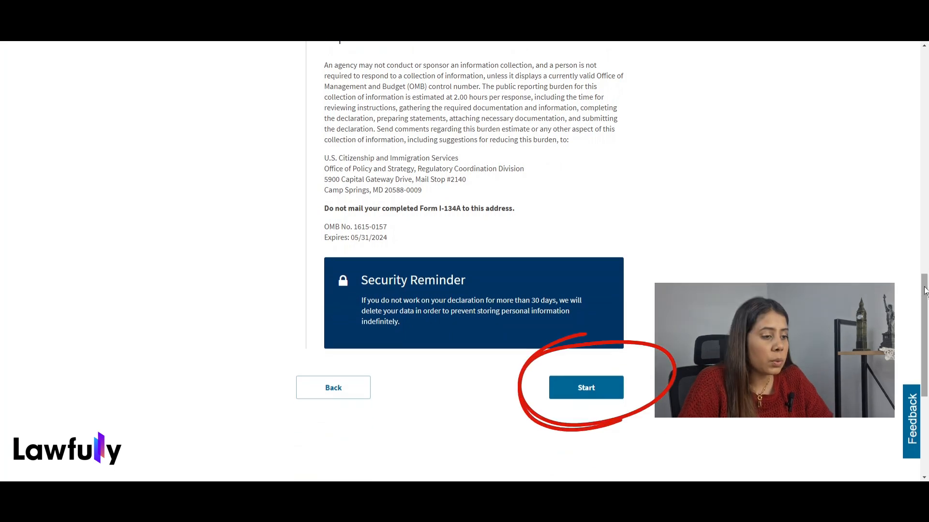
{"action": "left_click", "coordinate": [585, 388]}
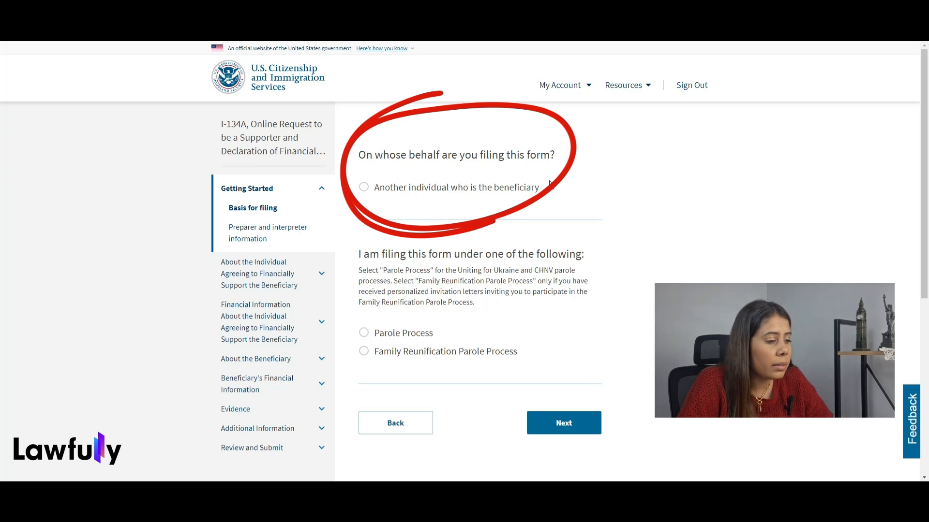
Step: File for a beneficiary under the Parole Process with Venezuela as the country
{"action": "left_click", "coordinate": [363, 193]}
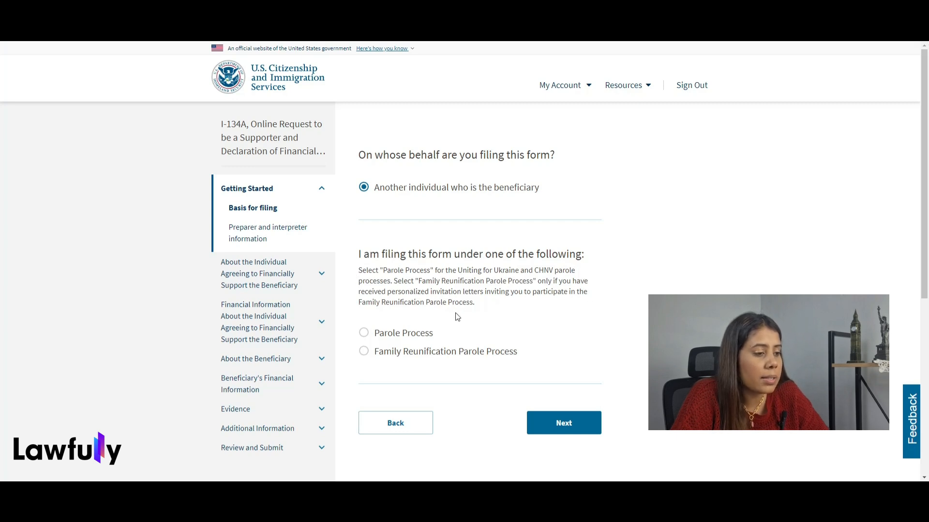
{"action": "left_click", "coordinate": [363, 333]}
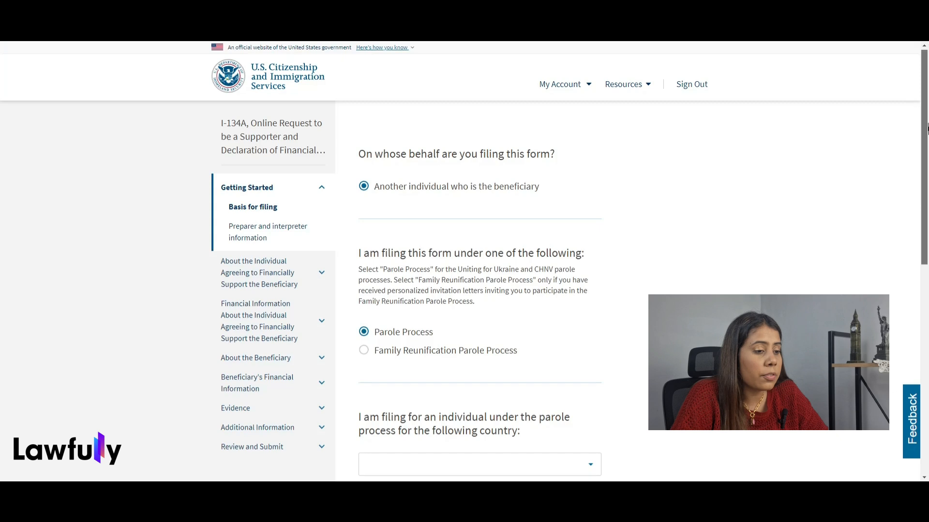
{"action": "left_click_drag", "start_coordinate": [928, 129], "coordinate": [928, 197]}
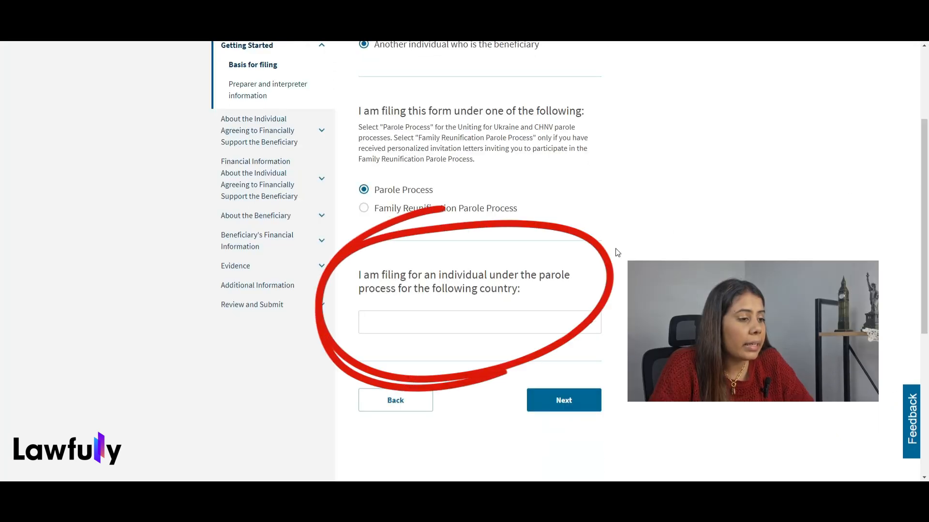
{"action": "left_click", "coordinate": [538, 324]}
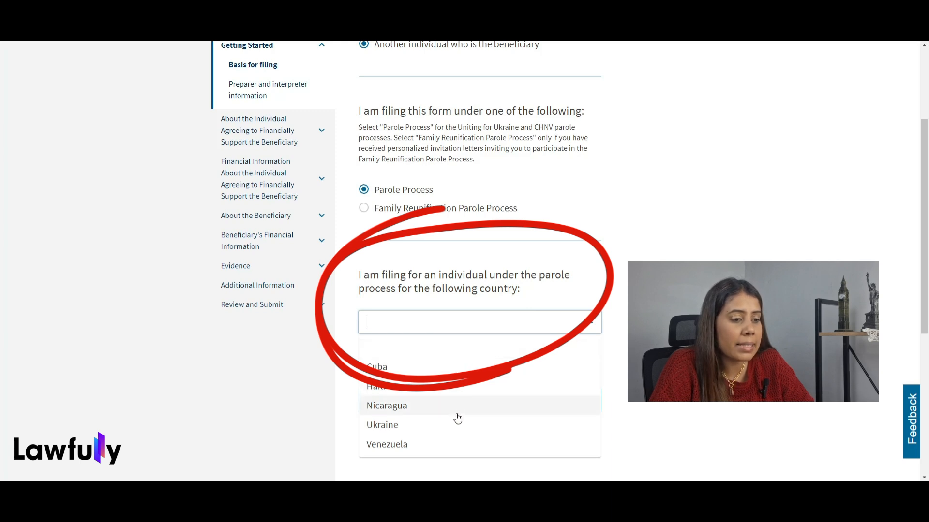
{"action": "left_click", "coordinate": [457, 450]}
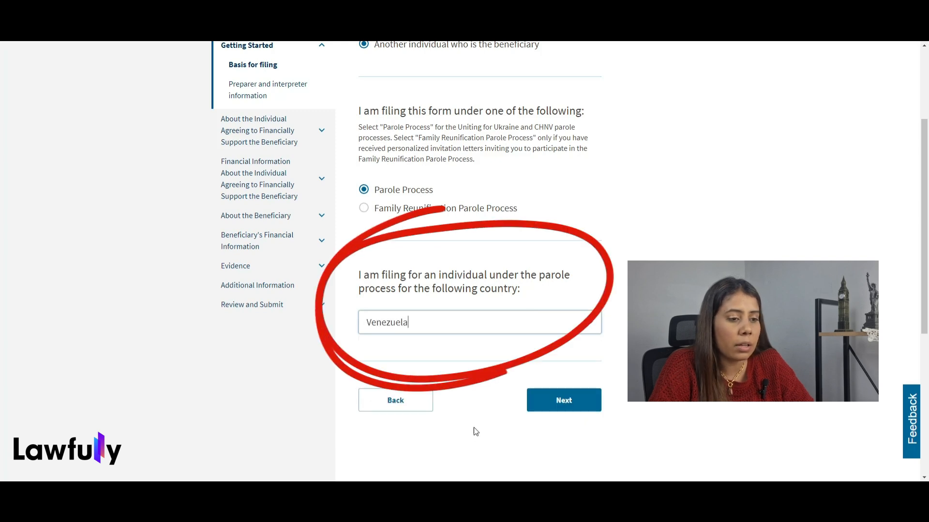
{"action": "left_click", "coordinate": [557, 404]}
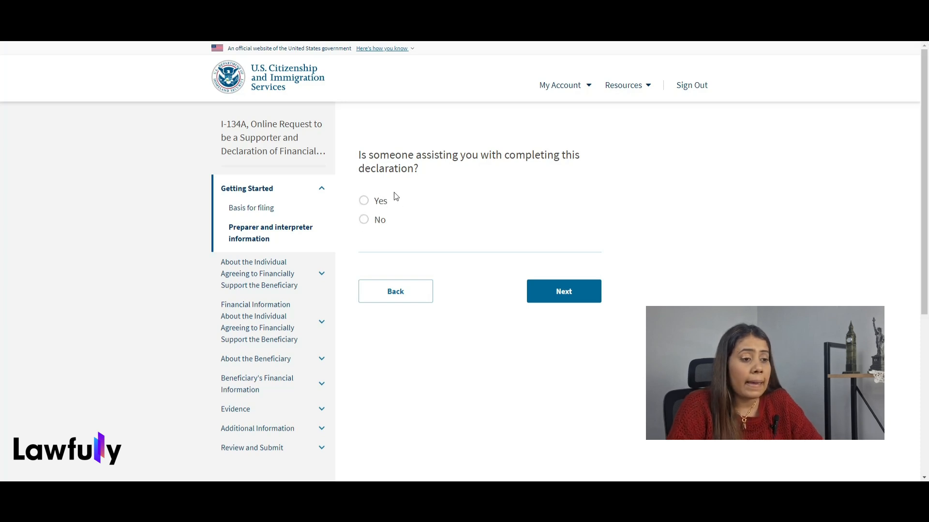
Step: Answer No to receiving preparer or interpreter help and continue
{"action": "left_click", "coordinate": [366, 224]}
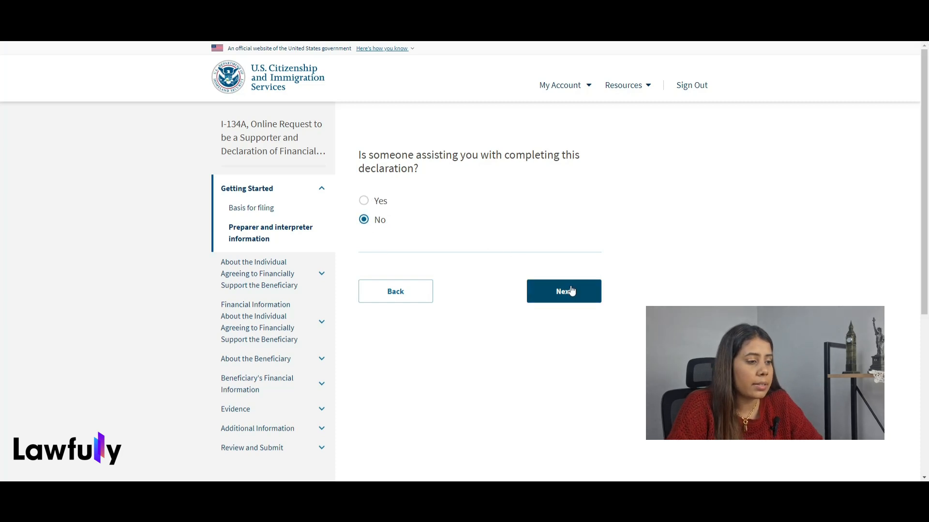
{"action": "left_click", "coordinate": [571, 290]}
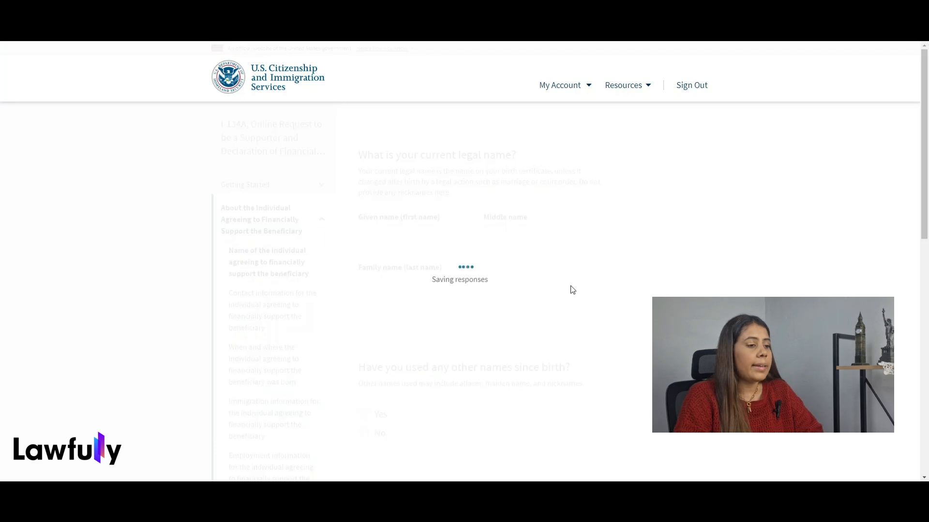
Step: Enter the supporter's given name and family name
{"action": "left_click", "coordinate": [426, 229]}
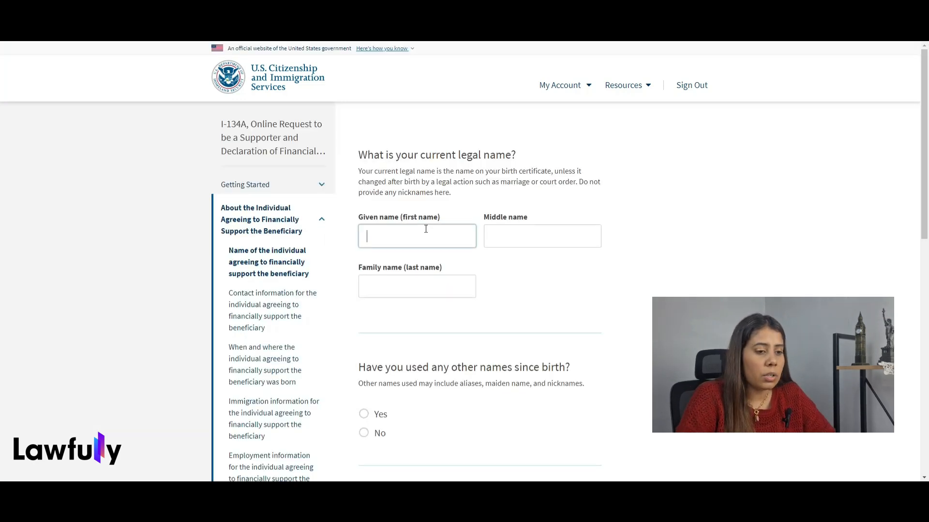
{"action": "key", "text": "Tab"}
{"action": "key", "text": "Tab"}
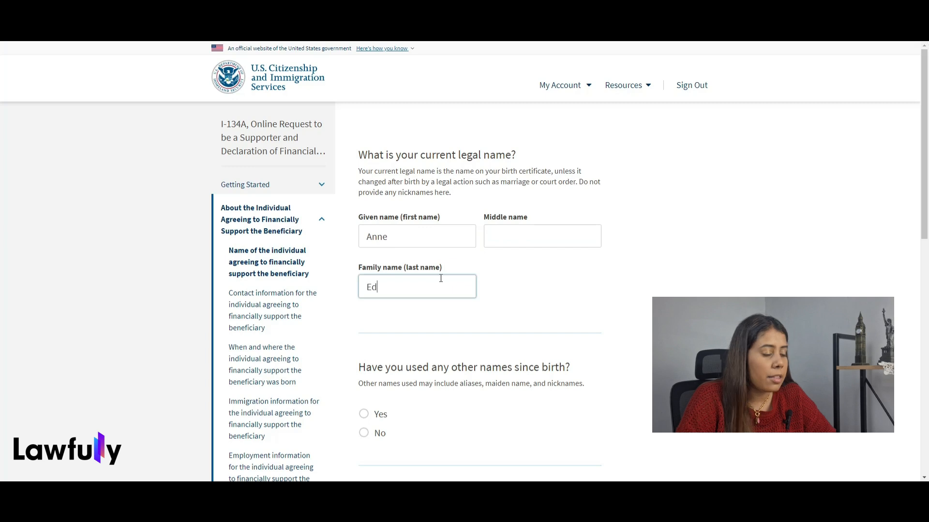
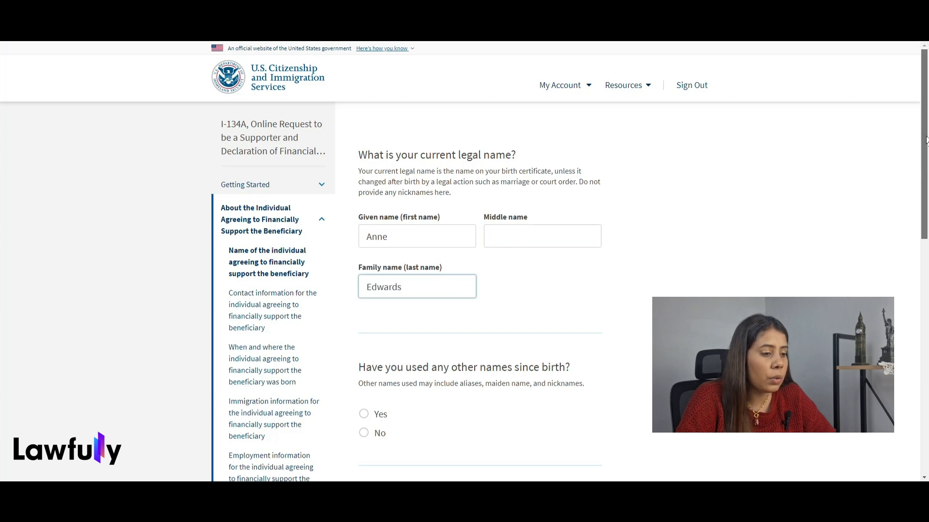
Step: Answer No to other names used, leave the organization name empty, and save
{"action": "left_click_drag", "start_coordinate": [926, 140], "coordinate": [926, 231]}
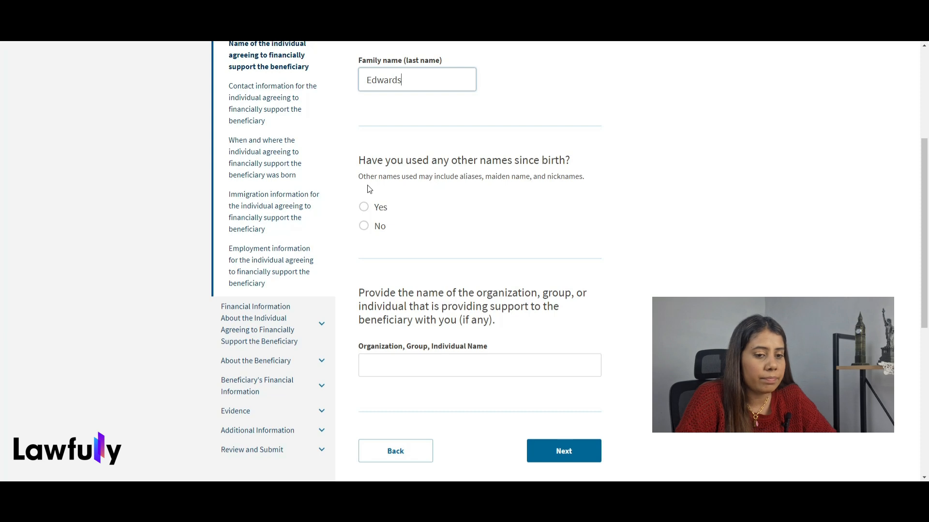
{"action": "left_click", "coordinate": [363, 227]}
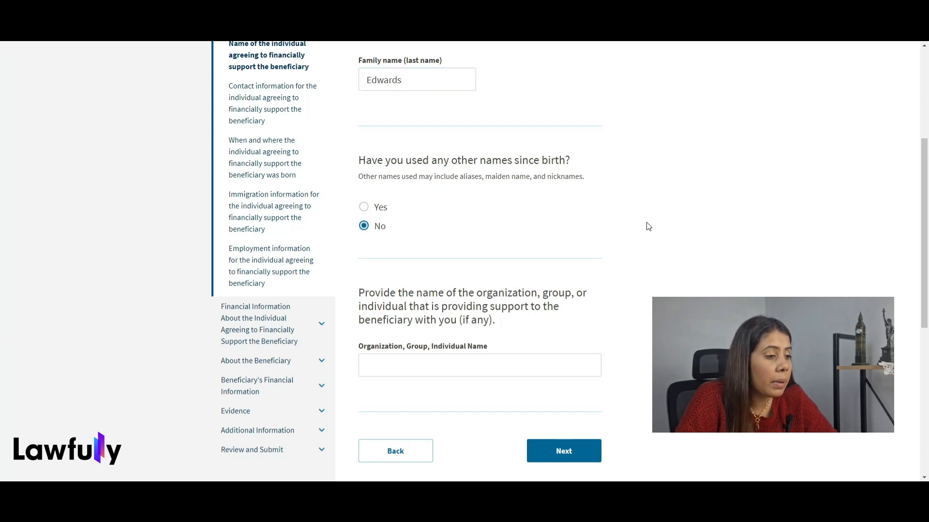
{"action": "left_click_drag", "start_coordinate": [927, 166], "coordinate": [927, 219]}
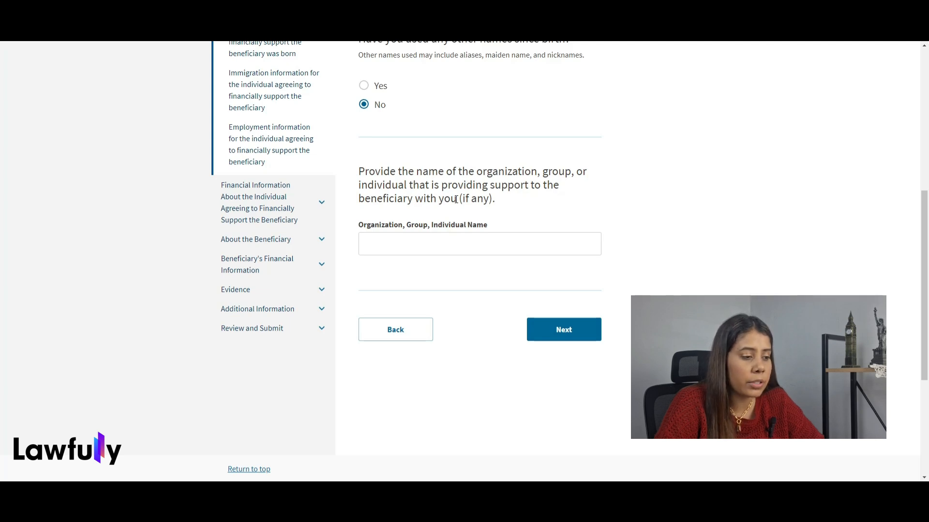
{"action": "left_click", "coordinate": [378, 243]}
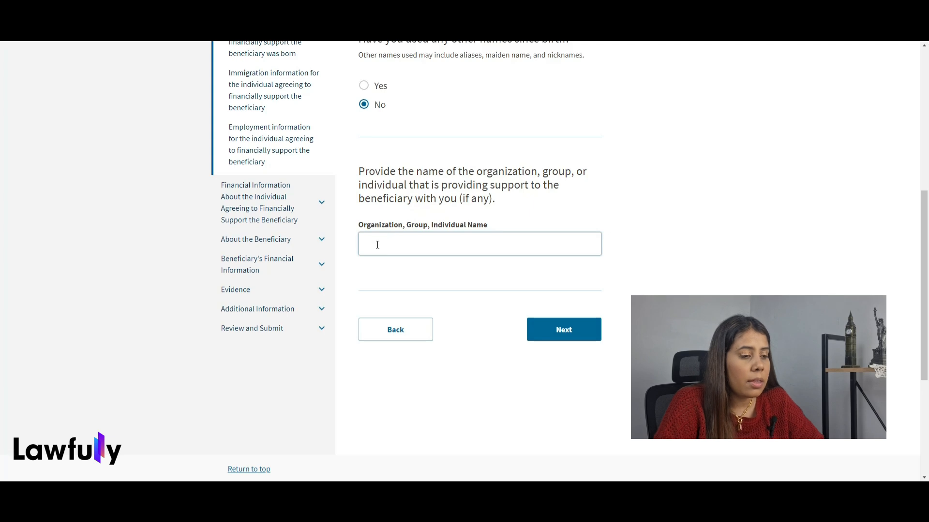
{"action": "left_click", "coordinate": [411, 269]}
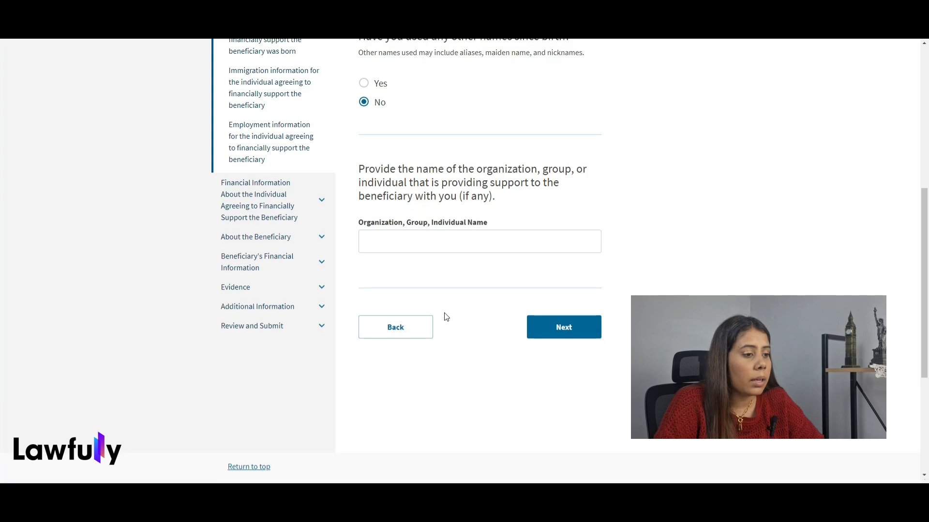
{"action": "left_click", "coordinate": [553, 329]}
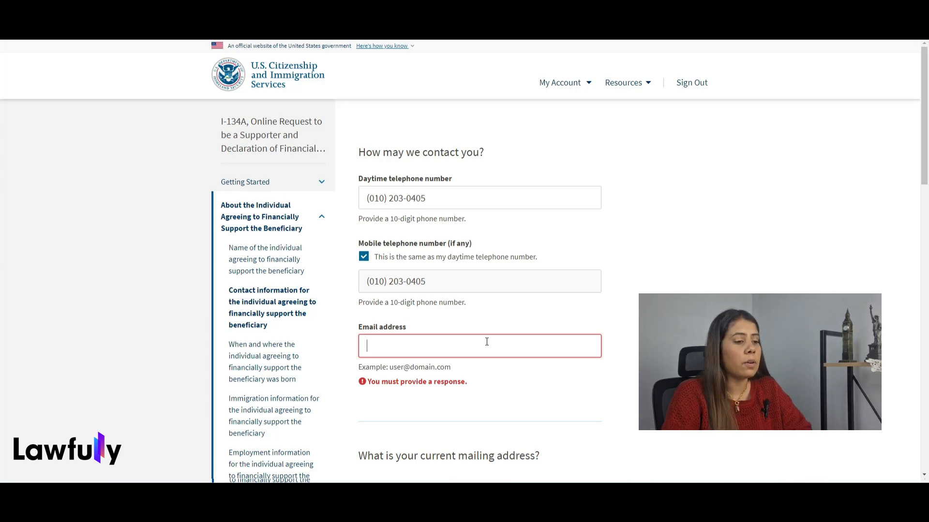
Step: Enter the supporter's e-mail address on the contact information page
{"action": "left_click", "coordinate": [487, 342]}
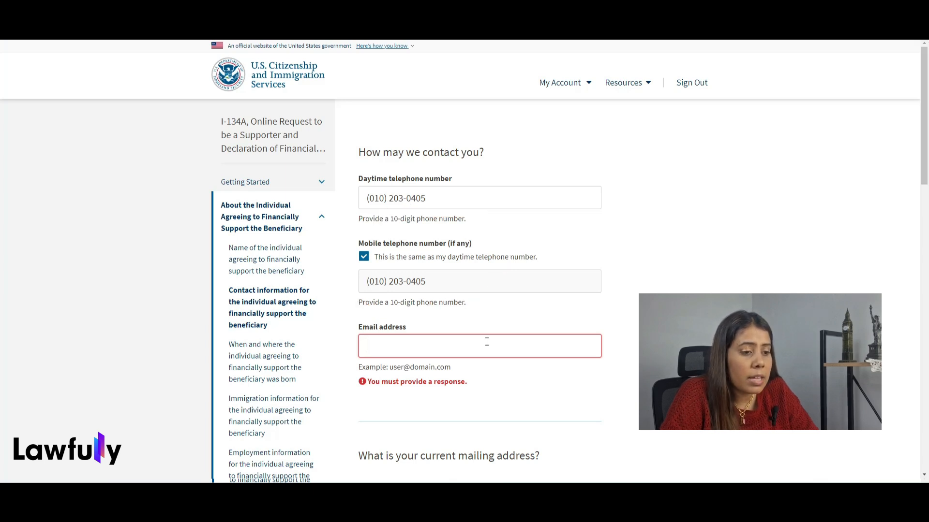
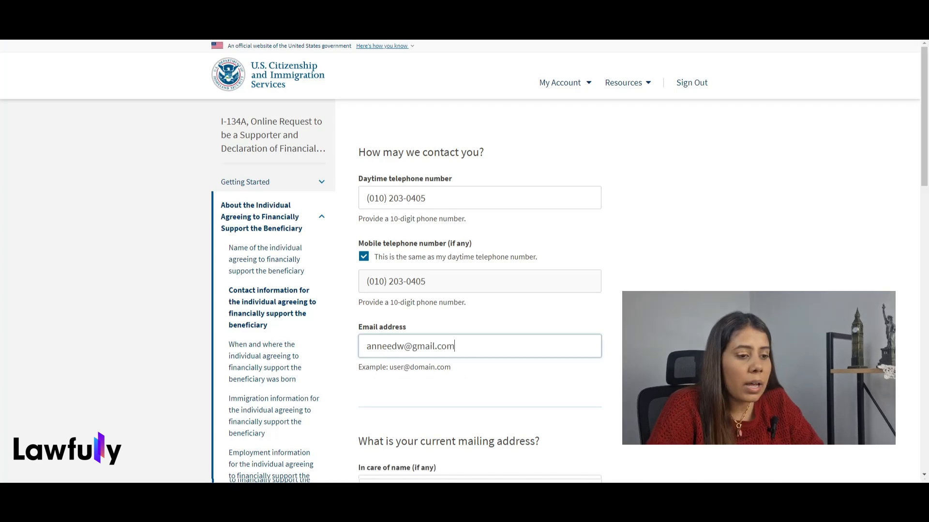
{"action": "scroll", "coordinate": [927, 207], "scroll_direction": "down", "scroll_amount": 6}
{"action": "scroll", "coordinate": [927, 207], "scroll_direction": "down", "scroll_amount": 1}
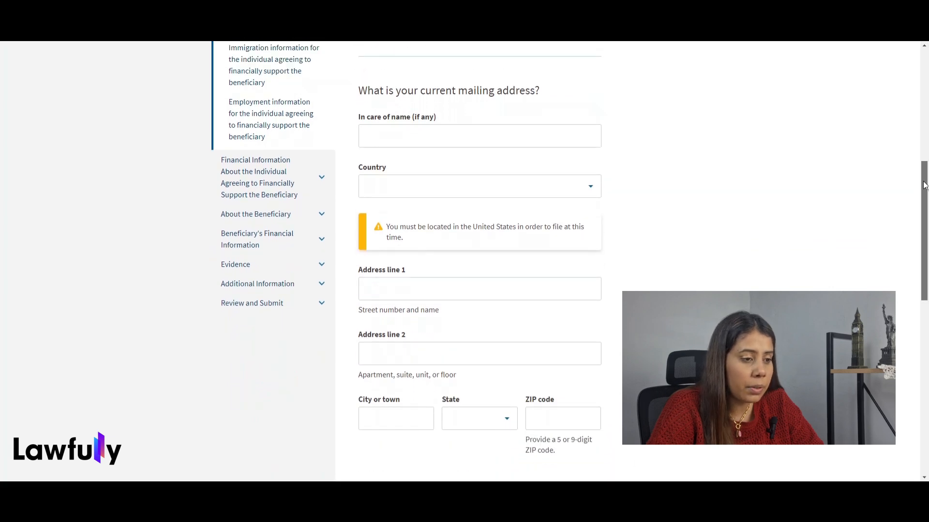
Step: Set the mailing address country to United States and enter the street and city
{"action": "left_click", "coordinate": [480, 134]}
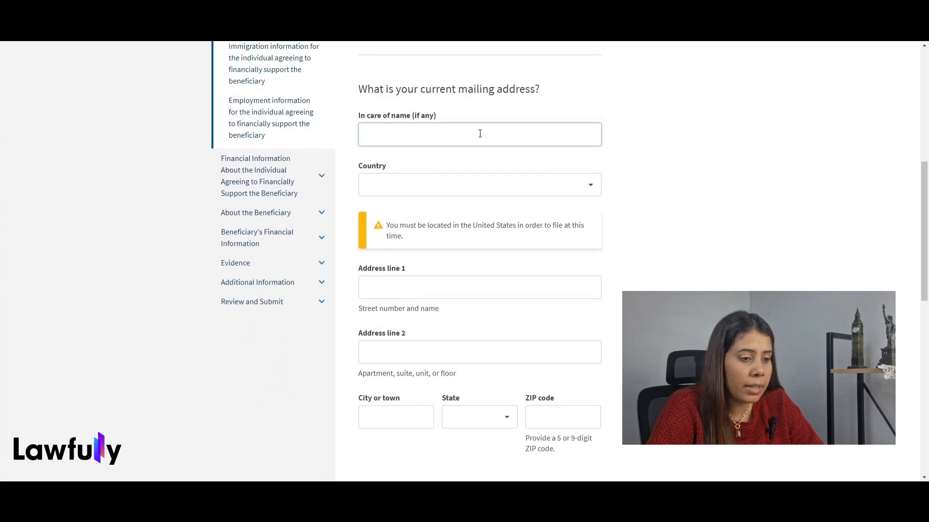
{"action": "left_click", "coordinate": [401, 185]}
{"action": "left_click", "coordinate": [406, 228]}
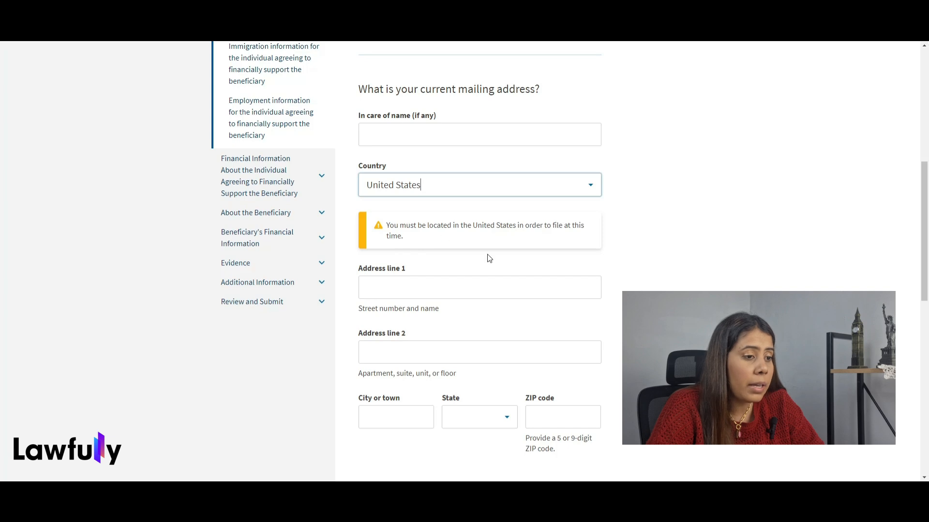
{"action": "scroll", "coordinate": [489, 258], "scroll_direction": "down", "scroll_amount": 2}
{"action": "left_click", "coordinate": [494, 181]}
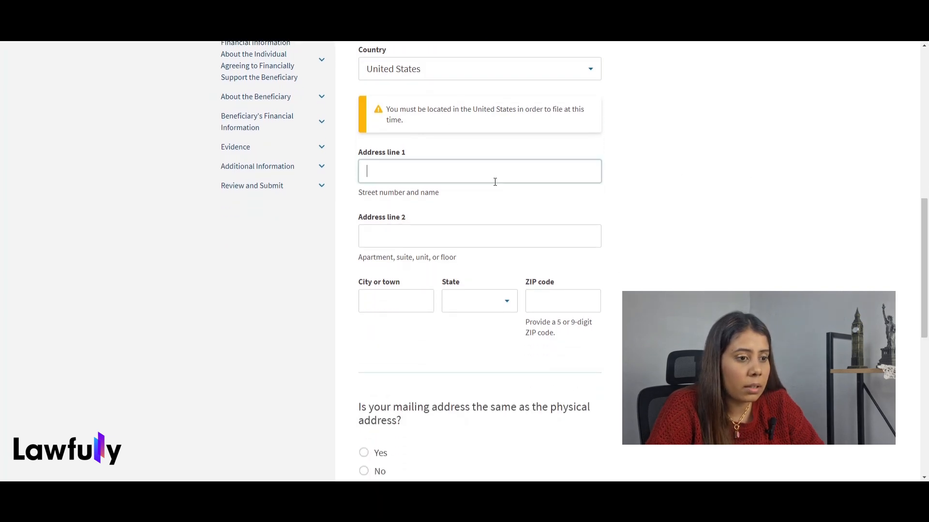
{"action": "type", "text": "1"}
{"action": "key", "text": "BackSpace"}
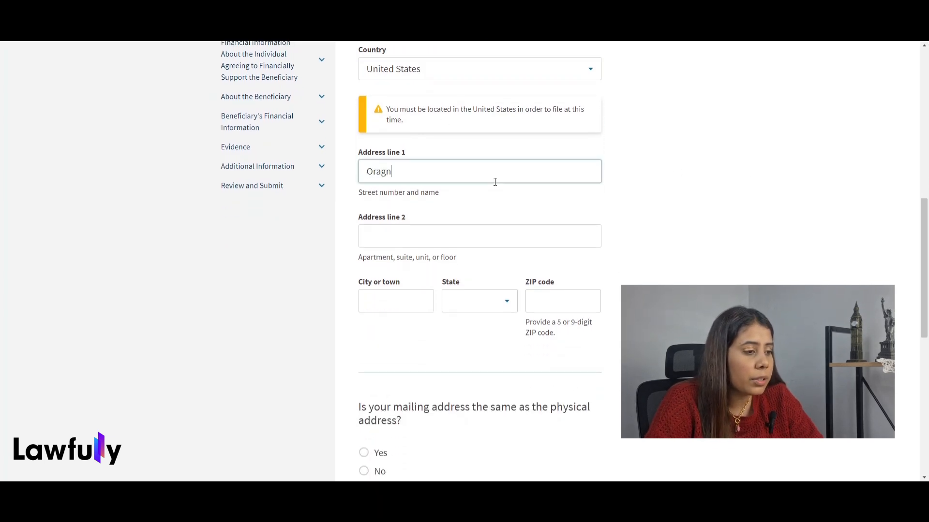
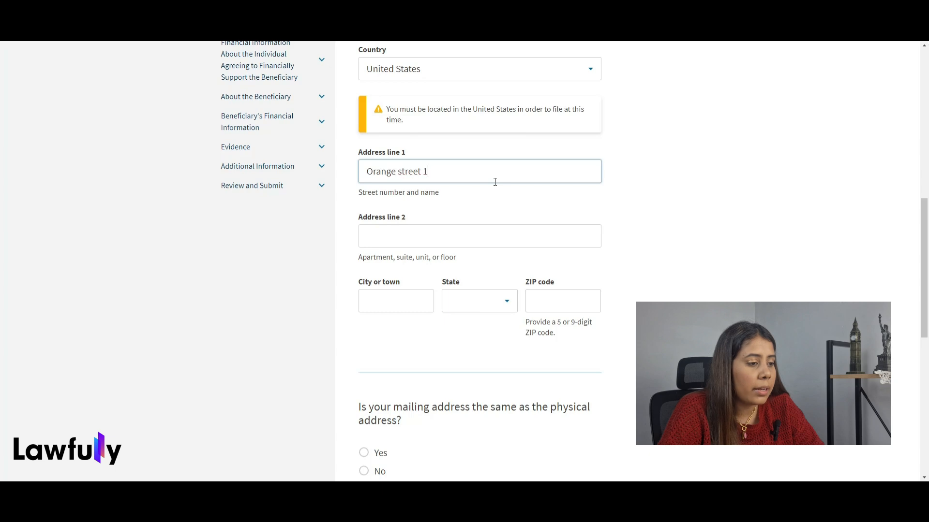
{"action": "left_click", "coordinate": [389, 301]}
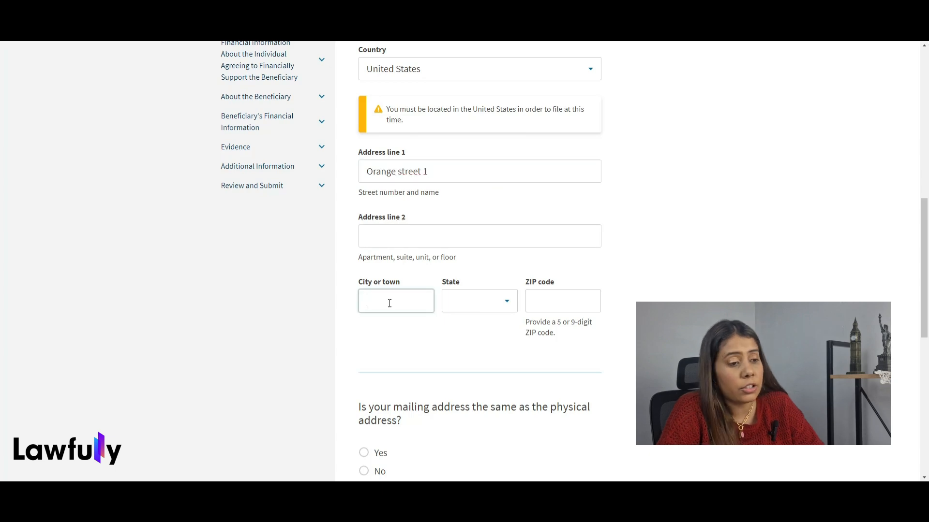
{"action": "type", "text": "C"}
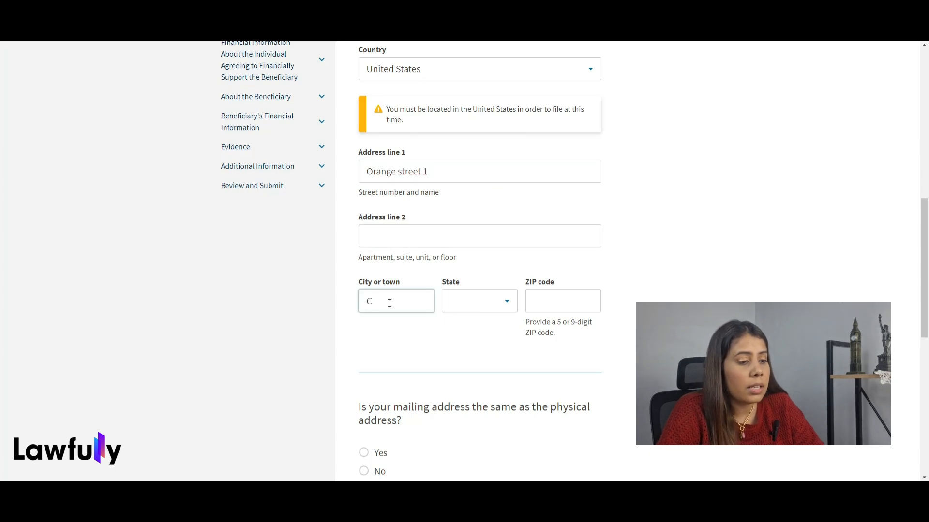
{"action": "type", "text": "Miami"}
Step: Choose Florida as the state, enter the ZIP code, and save the address
{"action": "left_click", "coordinate": [469, 302]}
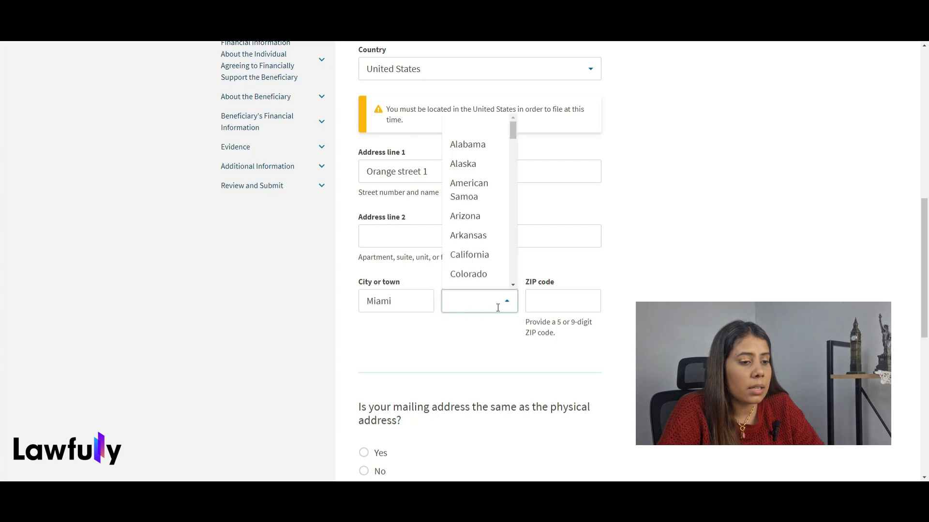
{"action": "left_click_drag", "start_coordinate": [515, 129], "coordinate": [512, 151]}
{"action": "scroll", "coordinate": [486, 180], "scroll_direction": "up", "scroll_amount": 1}
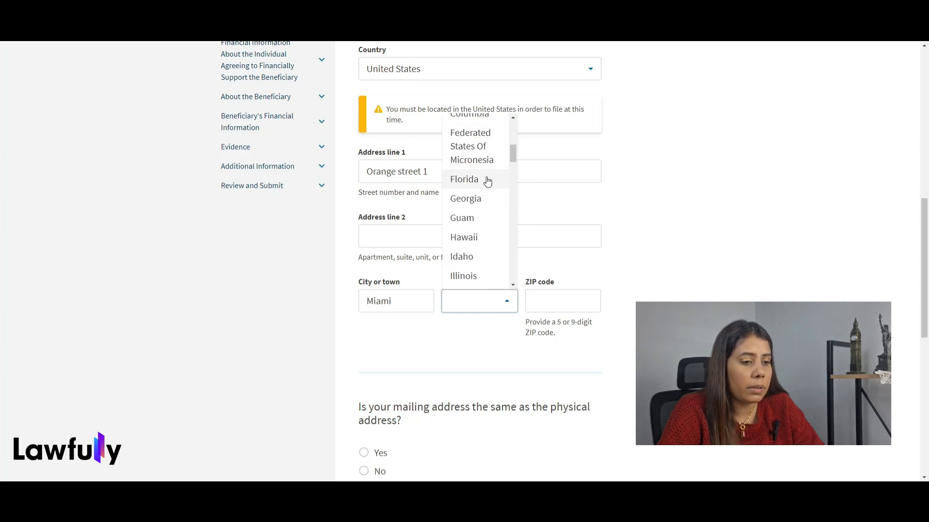
{"action": "left_click", "coordinate": [486, 180]}
{"action": "left_click", "coordinate": [548, 308]}
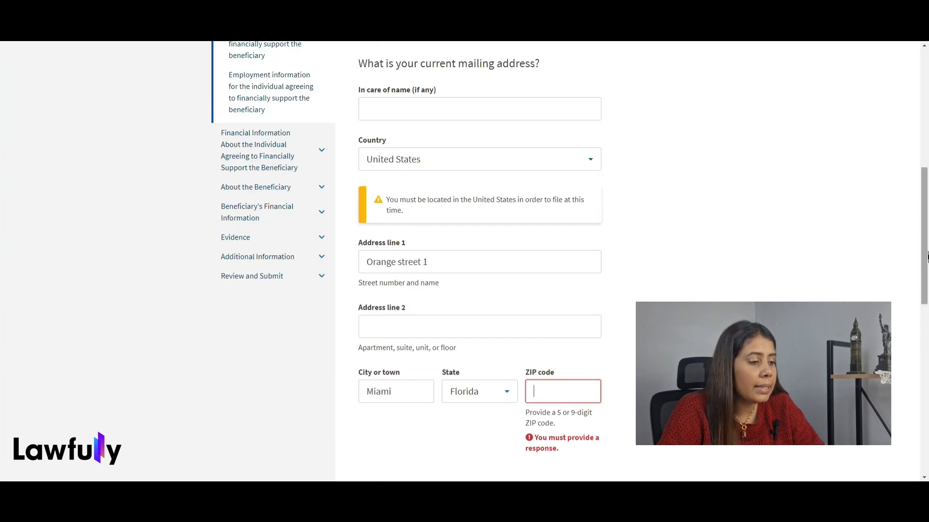
{"action": "left_click_drag", "start_coordinate": [926, 215], "coordinate": [926, 263]}
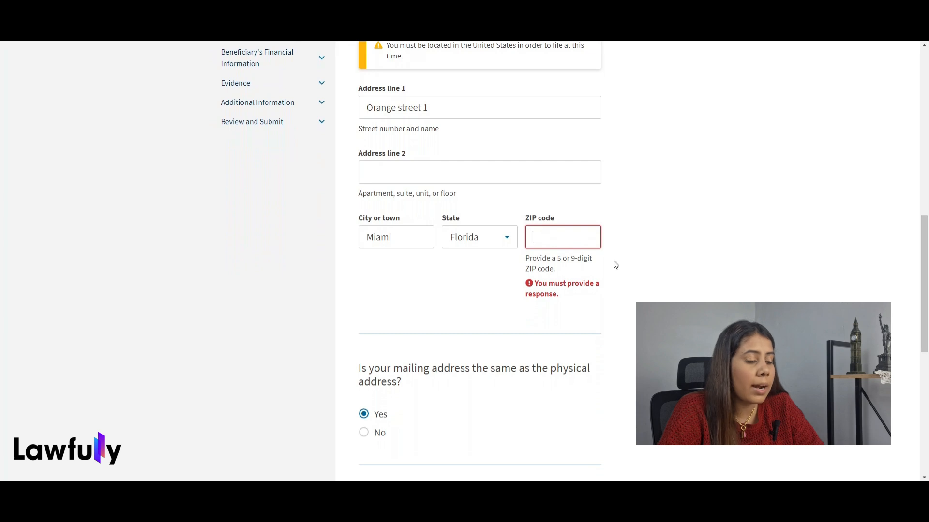
{"action": "left_click", "coordinate": [567, 240]}
{"action": "type", "text": "33101"}
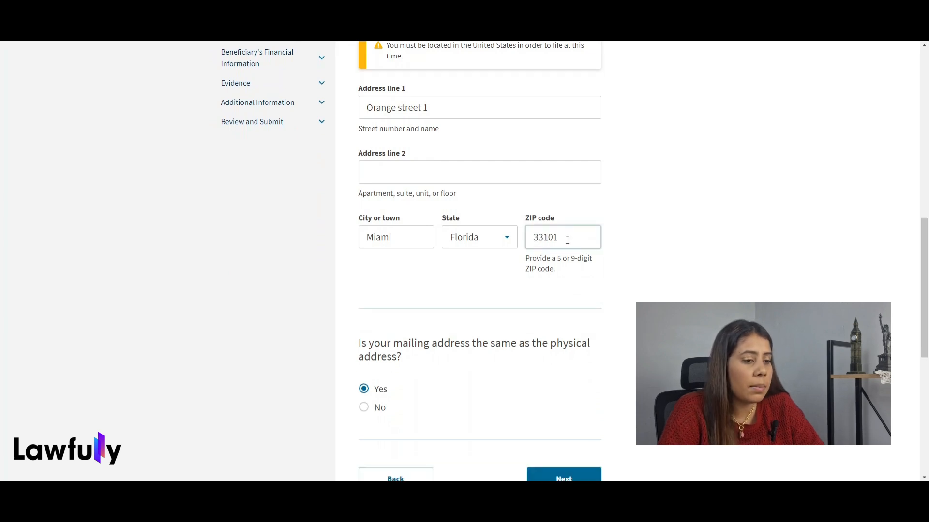
{"action": "scroll", "coordinate": [622, 316], "scroll_direction": "down", "scroll_amount": 3}
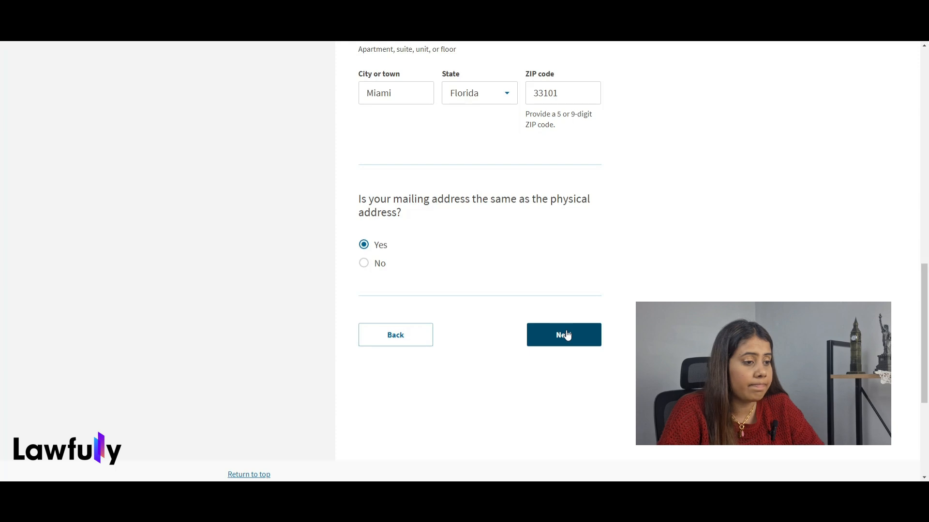
{"action": "left_click", "coordinate": [567, 335]}
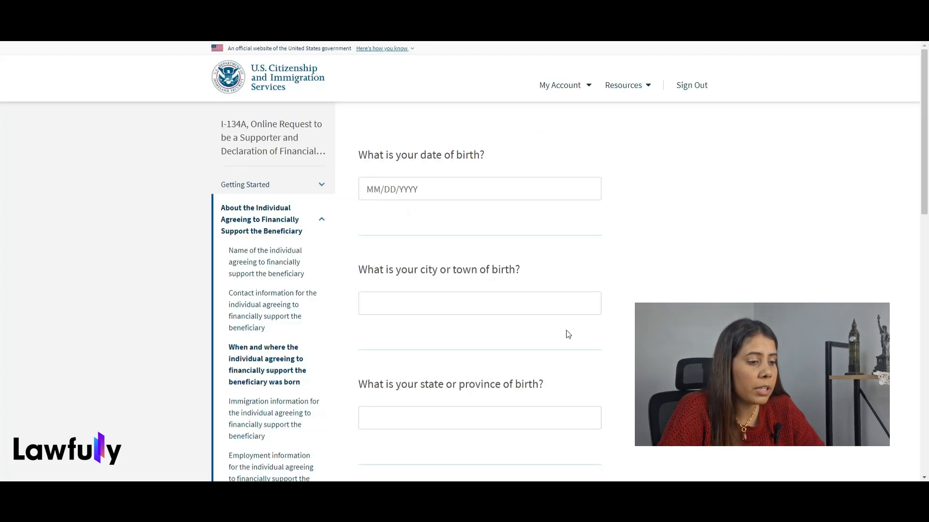
Step: Enter the date of birth, birth city New York City and birth state New York
{"action": "left_click", "coordinate": [474, 186]}
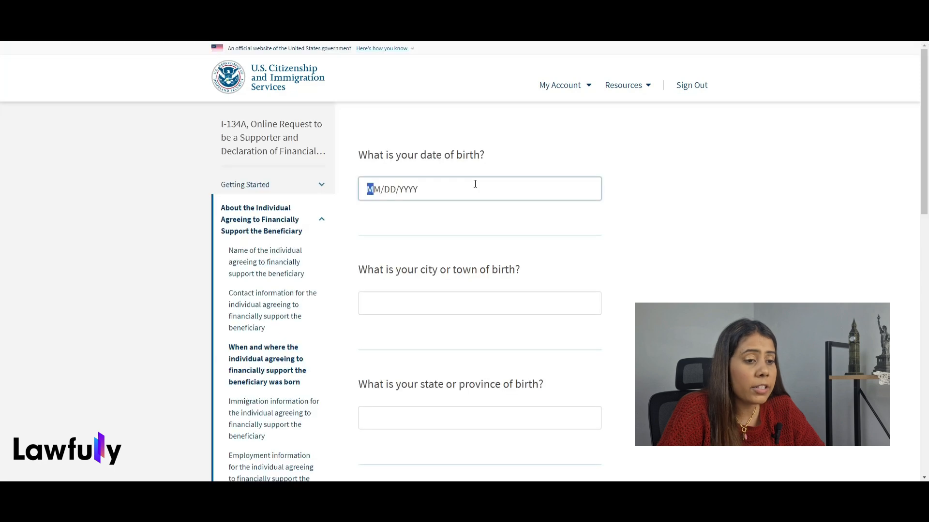
{"action": "type", "text": "06/"}
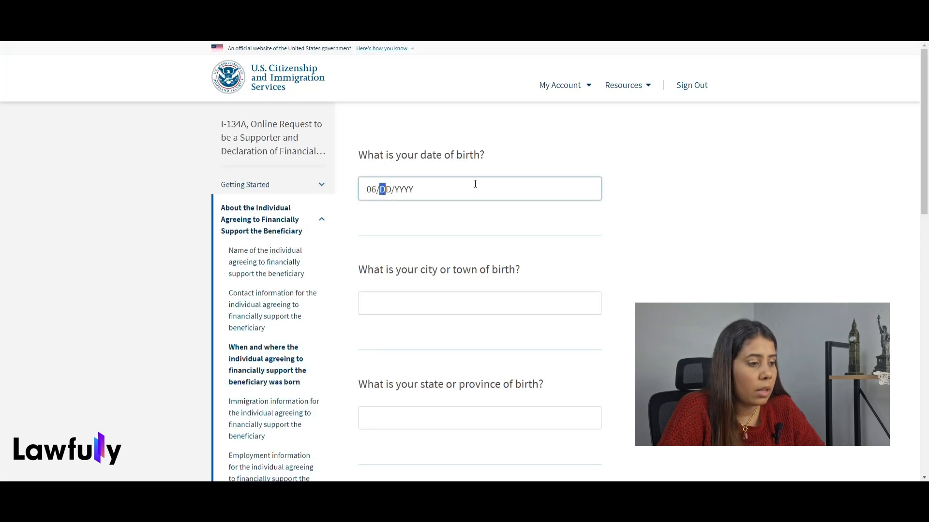
{"action": "type", "text": "07/"}
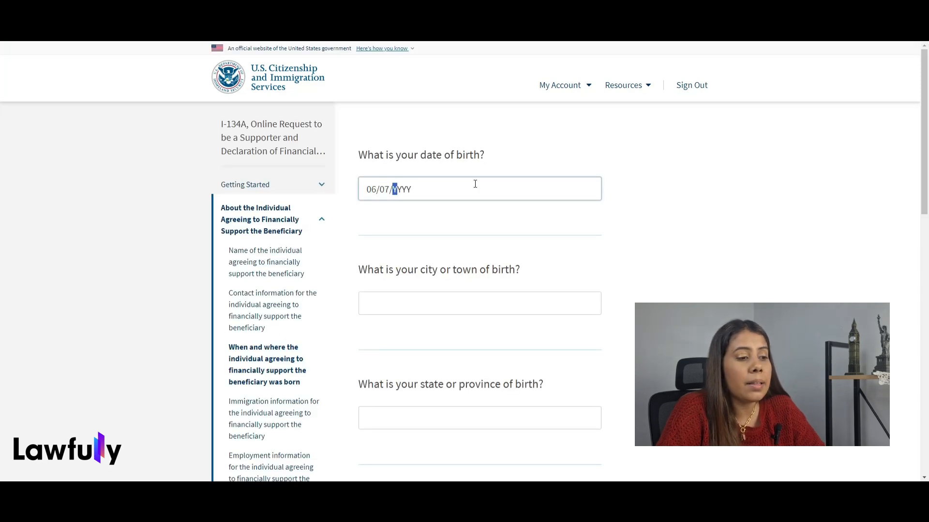
{"action": "type", "text": "199"}
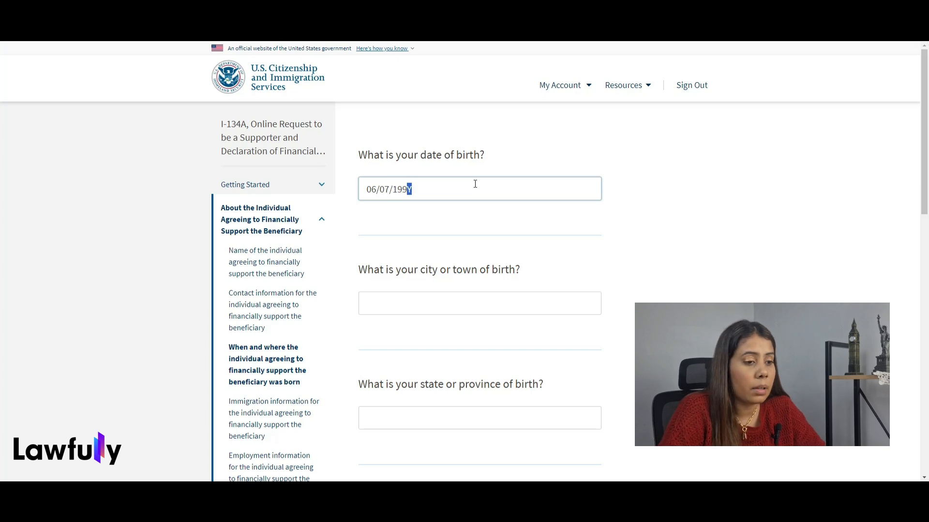
{"action": "scroll", "coordinate": [479, 174], "scroll_direction": "down", "scroll_amount": 3}
{"action": "left_click", "coordinate": [503, 141]}
{"action": "type", "text": "N"}
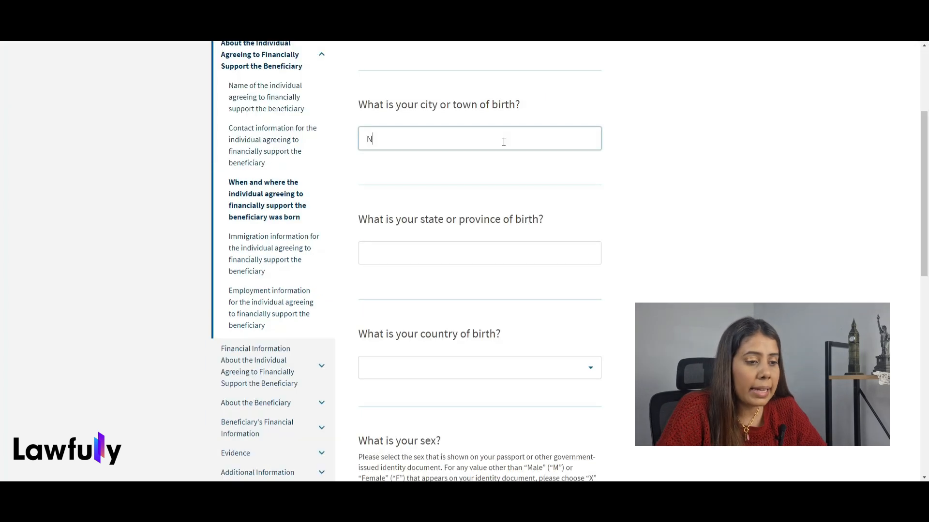
{"action": "type", "text": "ew york Ci"}
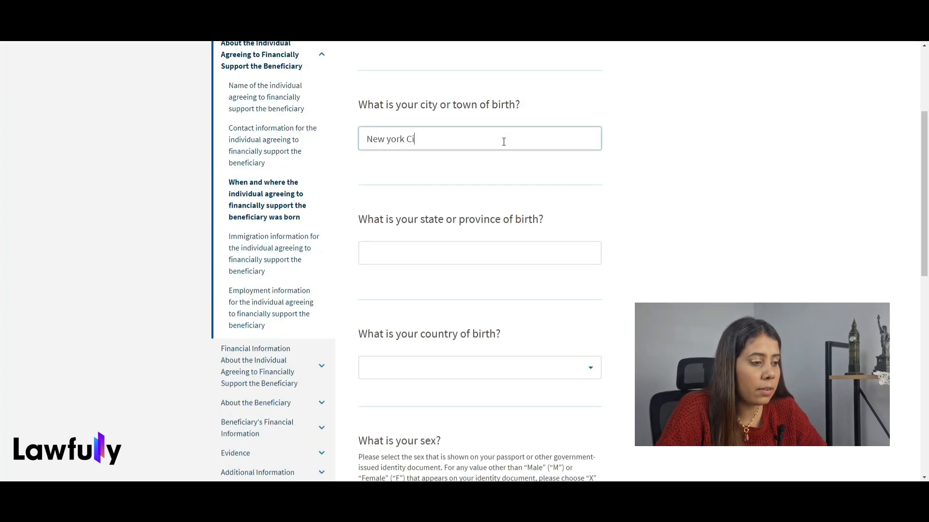
{"action": "type", "text": "ty"}
{"action": "left_click", "coordinate": [434, 251]}
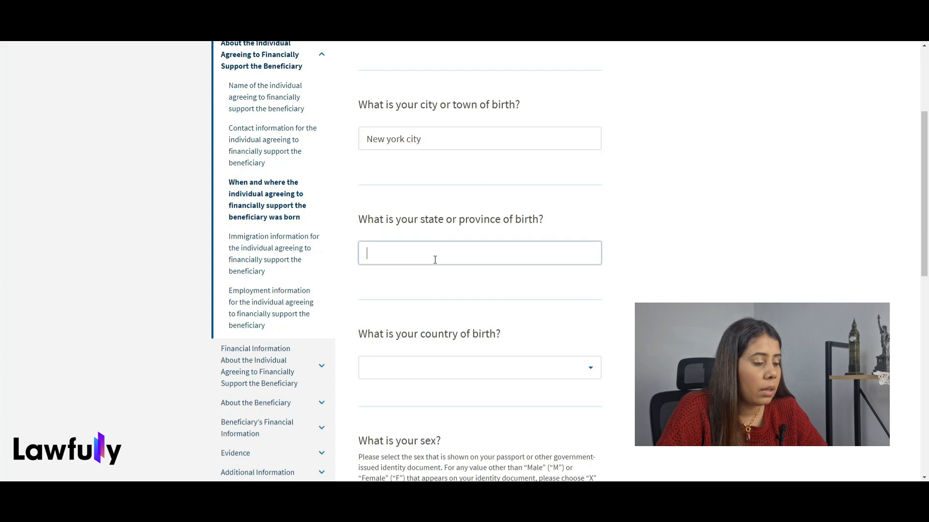
{"action": "type", "text": "New York"}
Step: Choose United States as country of birth, select sex Female, and continue
{"action": "left_click", "coordinate": [419, 370]}
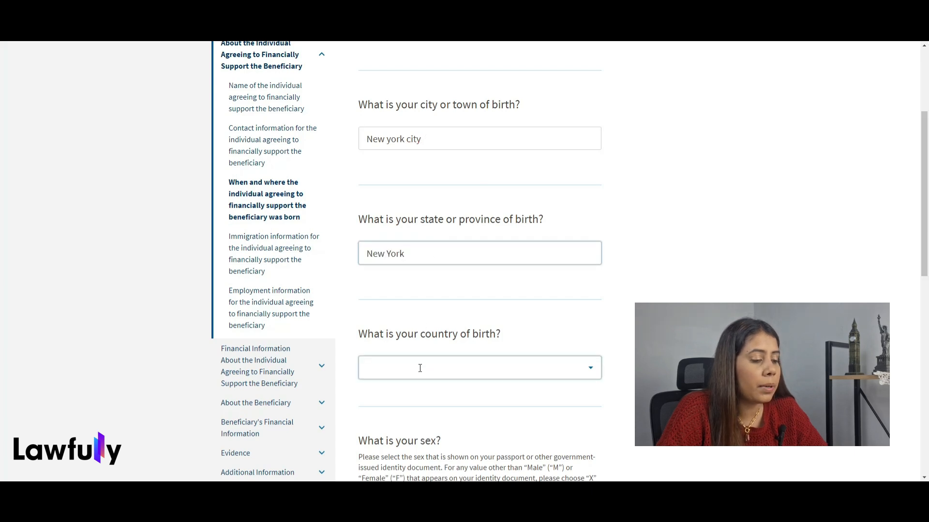
{"action": "left_click_drag", "start_coordinate": [597, 193], "coordinate": [596, 338]}
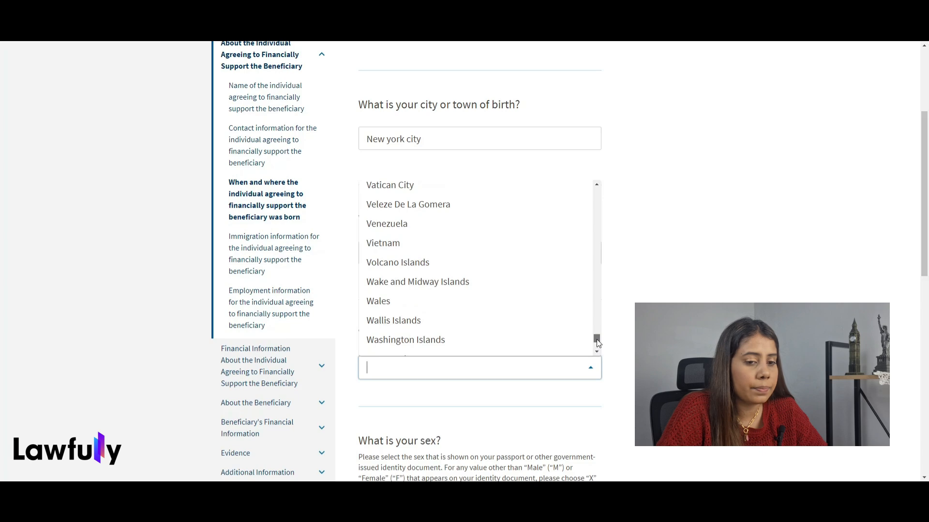
{"action": "scroll", "coordinate": [580, 319], "scroll_direction": "up", "scroll_amount": 4}
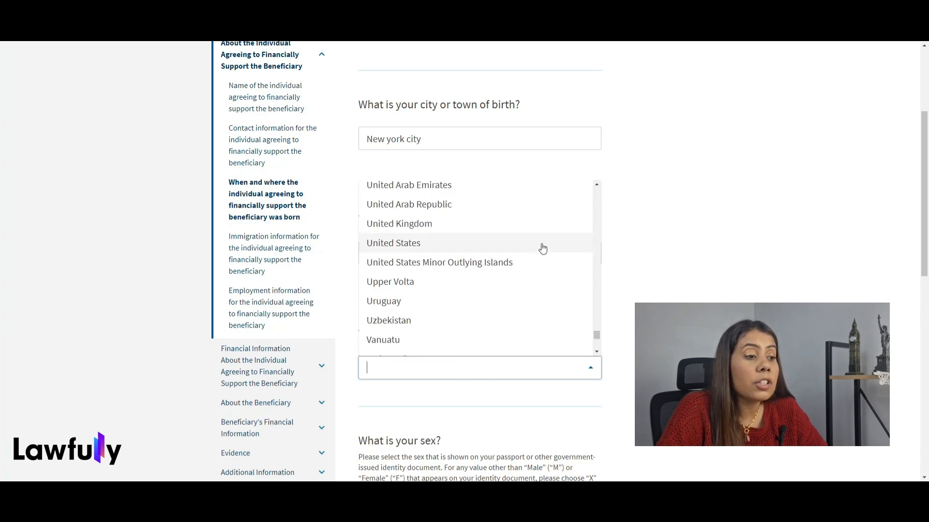
{"action": "left_click", "coordinate": [541, 244]}
{"action": "scroll", "coordinate": [789, 292], "scroll_direction": "down", "scroll_amount": 5}
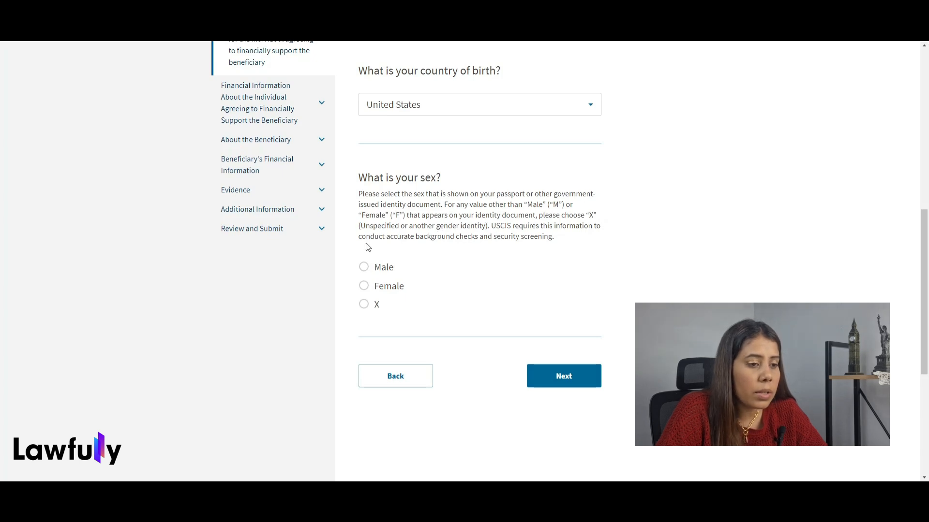
{"action": "left_click", "coordinate": [364, 287]}
{"action": "left_click", "coordinate": [596, 385]}
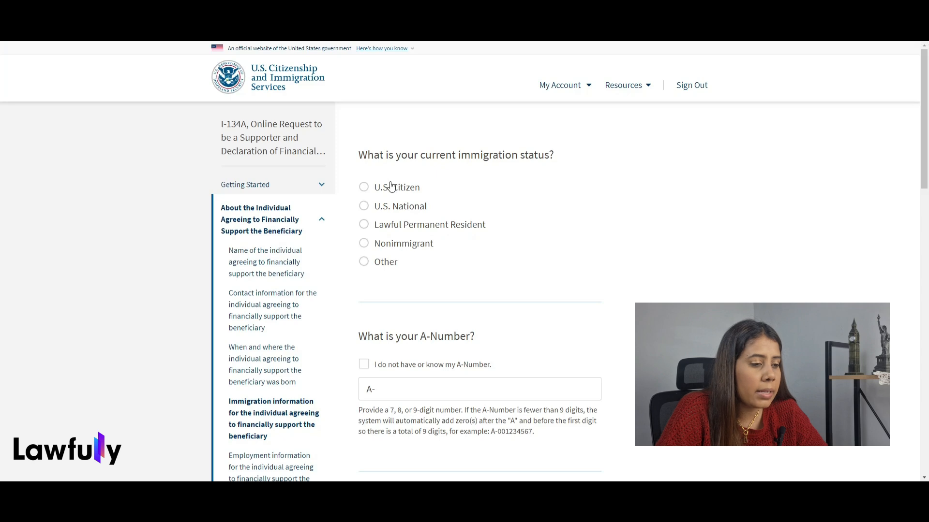
Step: Set the immigration status to U.S. Citizen and mark that there is no known A-Number
{"action": "left_click", "coordinate": [364, 187]}
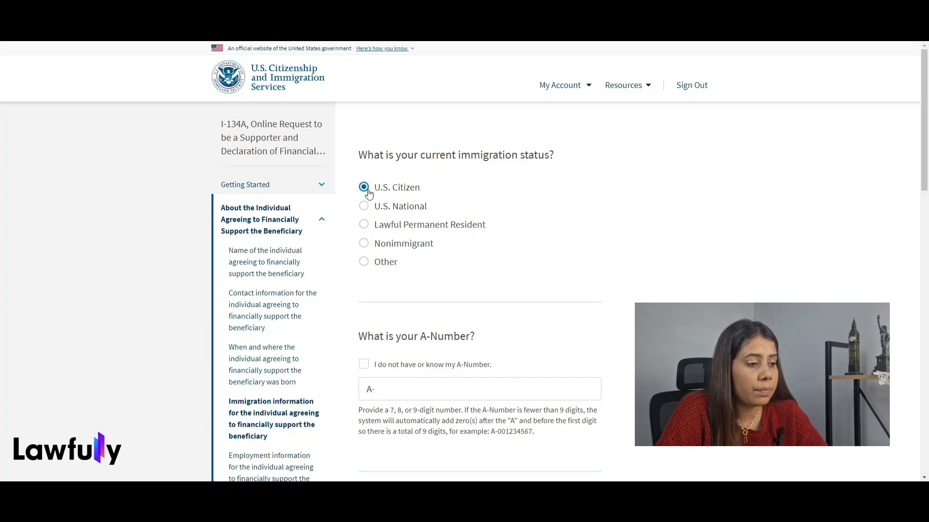
{"action": "scroll", "coordinate": [369, 193], "scroll_direction": "down", "scroll_amount": 4}
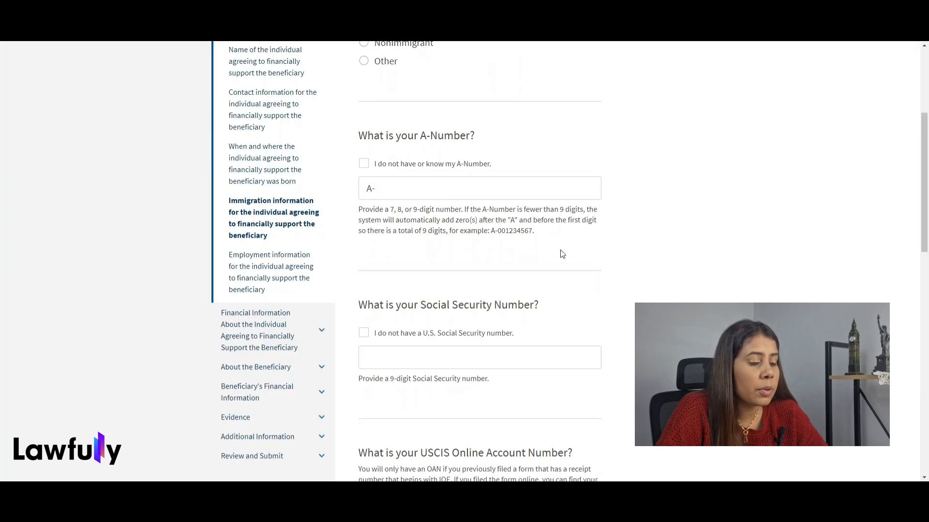
{"action": "left_click", "coordinate": [400, 184]}
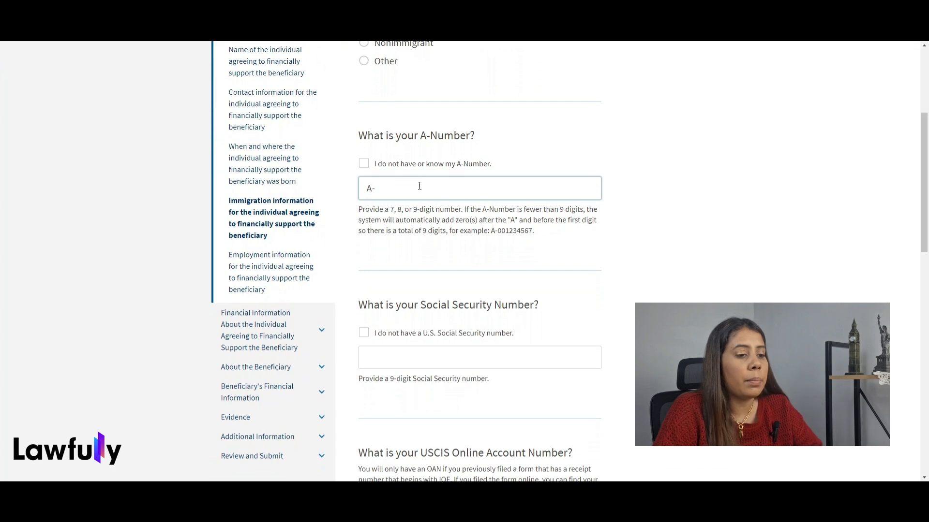
{"action": "left_click", "coordinate": [365, 166]}
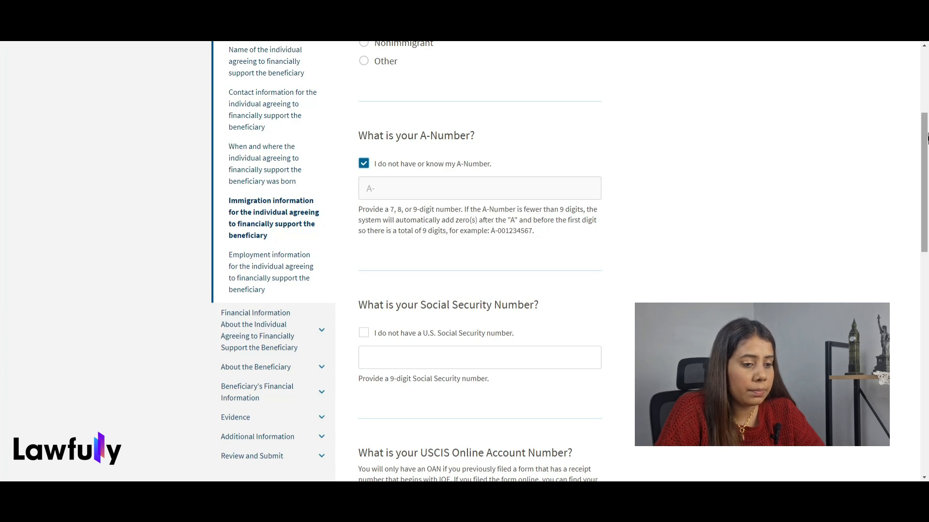
Step: Enter the supporter's Social Security Number, correcting its last digit
{"action": "left_click_drag", "start_coordinate": [927, 138], "coordinate": [928, 186]}
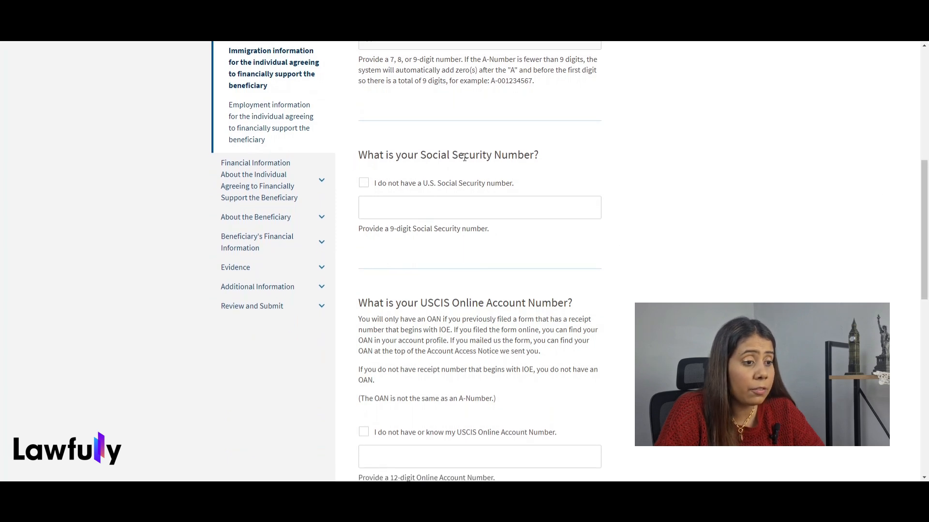
{"action": "left_click", "coordinate": [427, 207]}
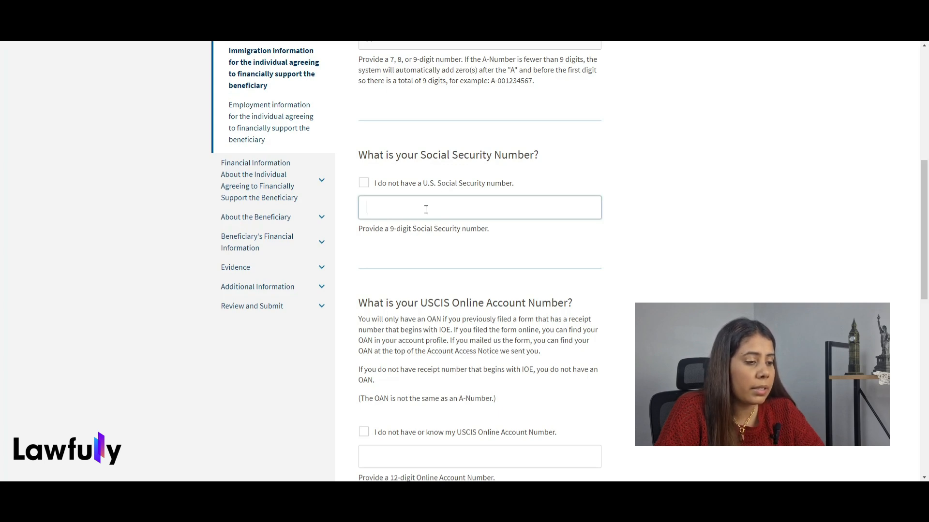
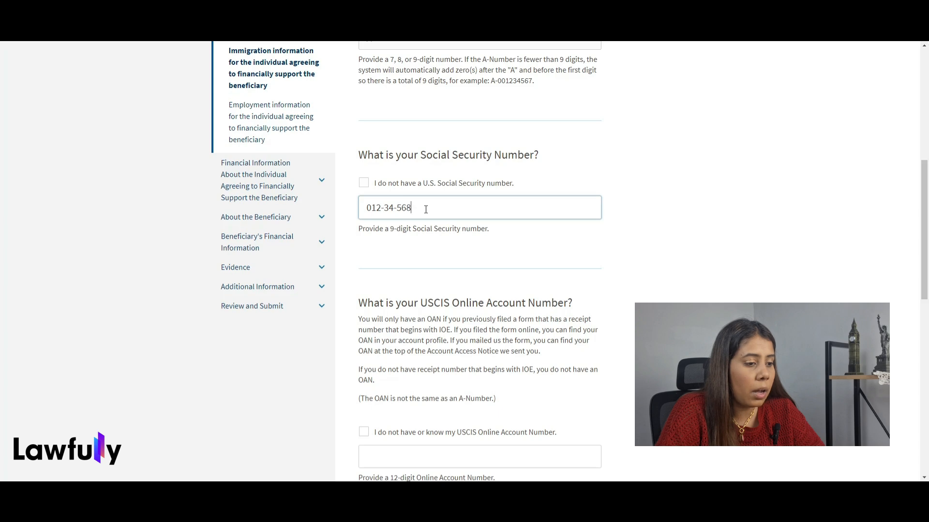
{"action": "key", "text": "BackSpace"}
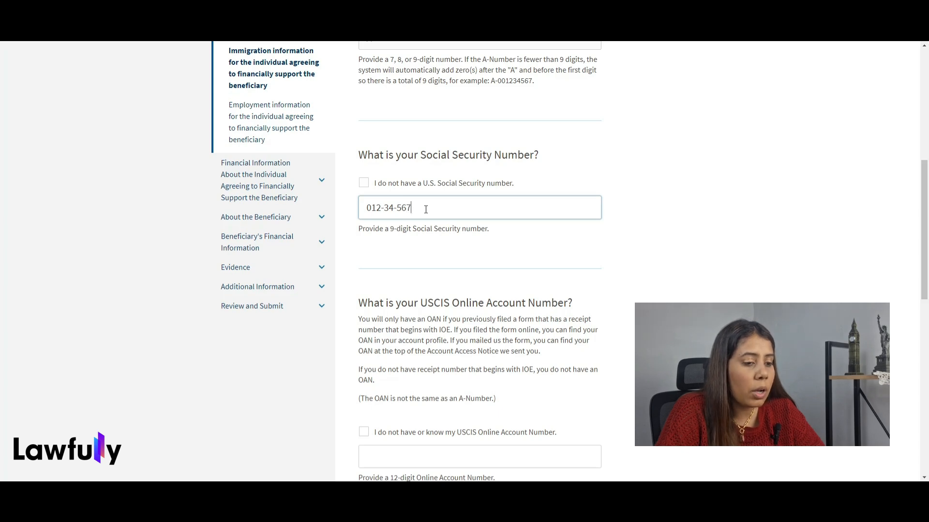
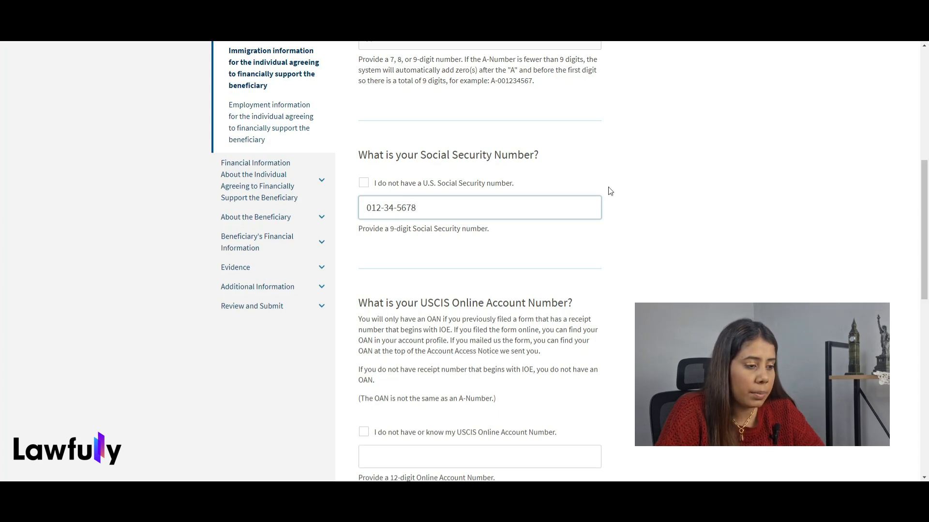
{"action": "scroll", "coordinate": [928, 234], "scroll_direction": "down", "scroll_amount": 4}
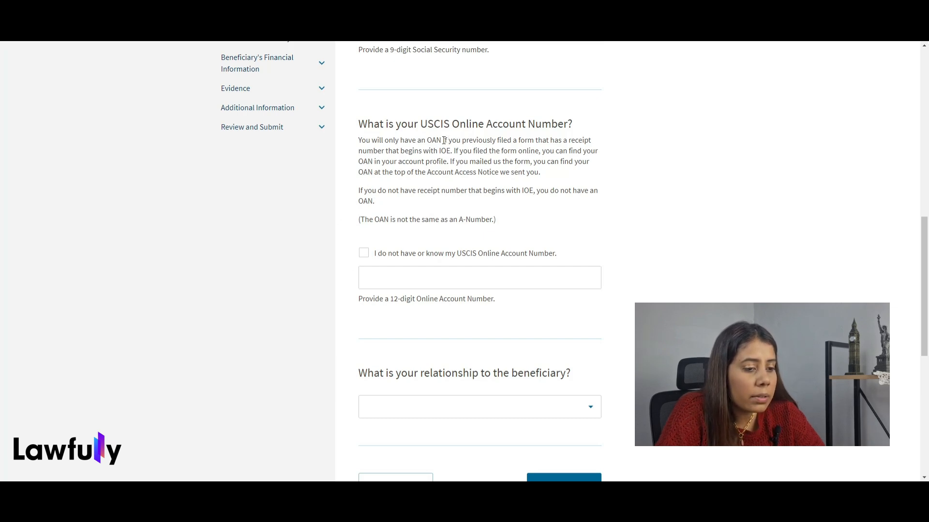
Step: Read the Online Account Number notes and tick 'I do not have or know my USCIS Online Account Number'
{"action": "mouse_move", "coordinate": [443, 141]}
{"action": "left_mouse_down"}
{"action": "mouse_move", "coordinate": [596, 145]}
{"action": "mouse_move", "coordinate": [375, 151]}
{"action": "mouse_move", "coordinate": [453, 149]}
{"action": "left_mouse_up"}
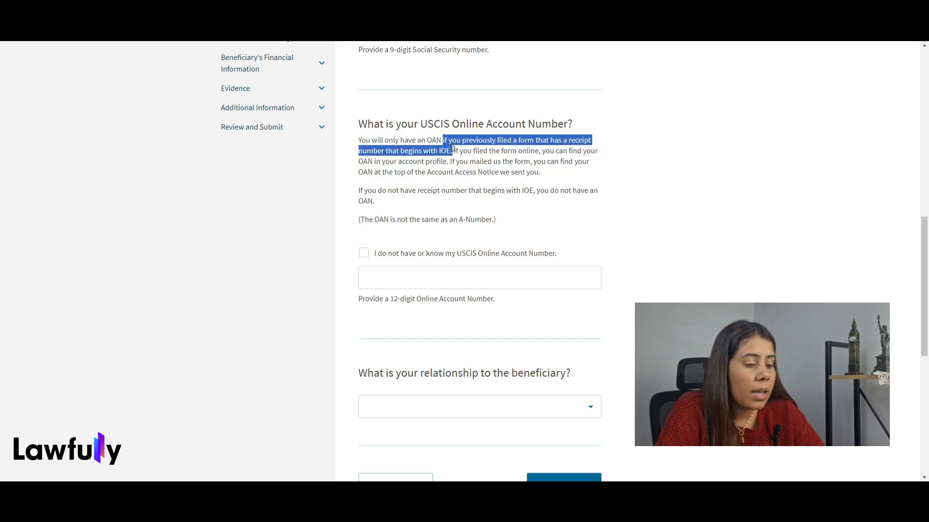
{"action": "left_click", "coordinate": [453, 149]}
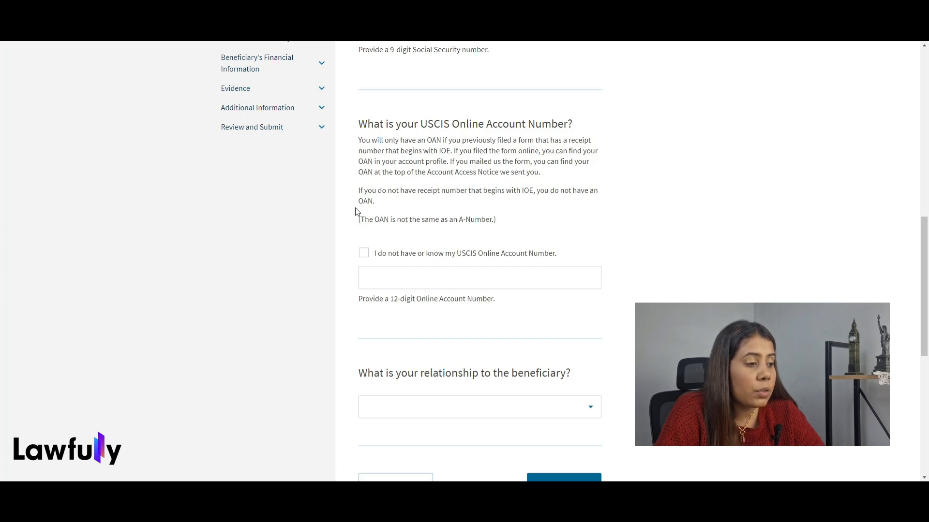
{"action": "left_click_drag", "start_coordinate": [359, 191], "coordinate": [379, 203]}
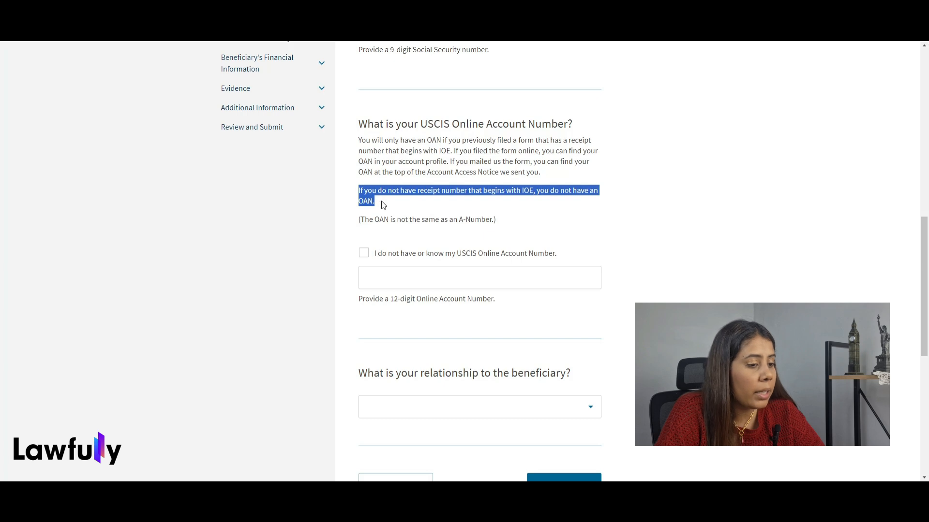
{"action": "left_click", "coordinate": [383, 205]}
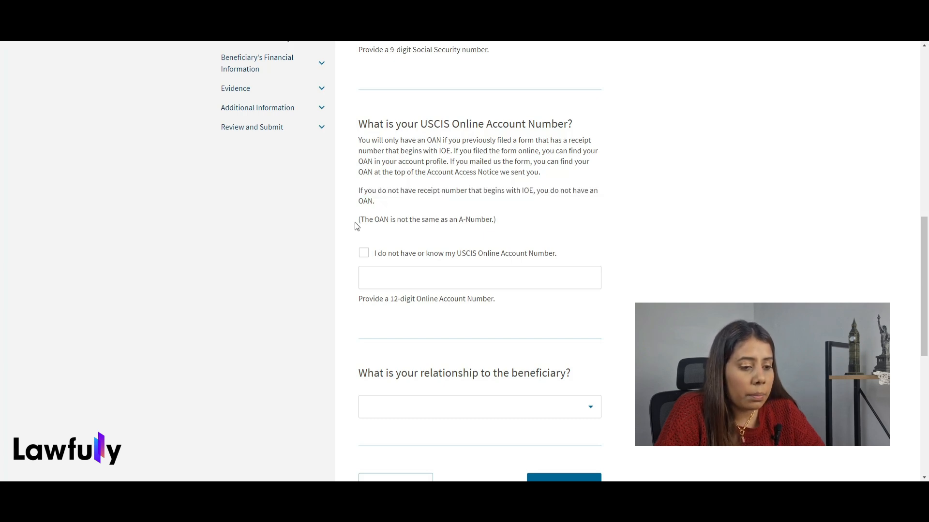
{"action": "left_click_drag", "start_coordinate": [359, 220], "coordinate": [509, 225]}
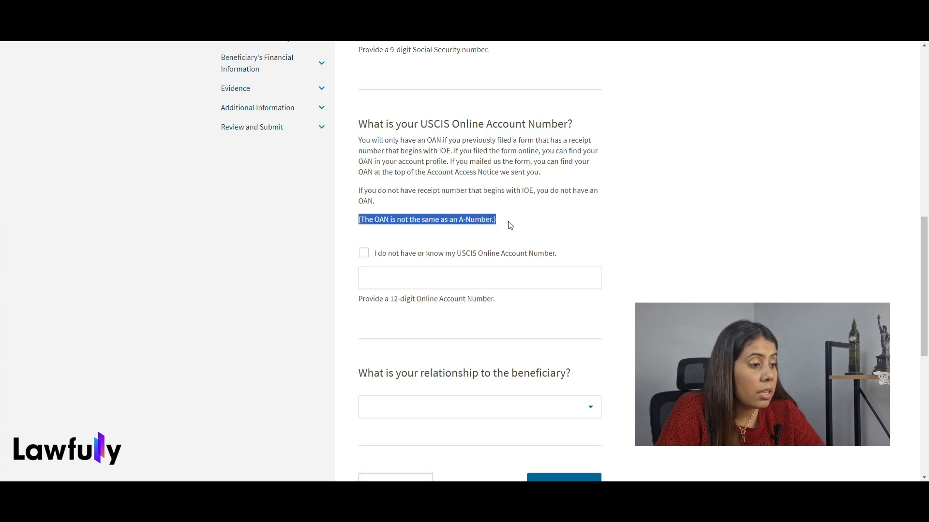
{"action": "left_click", "coordinate": [508, 225]}
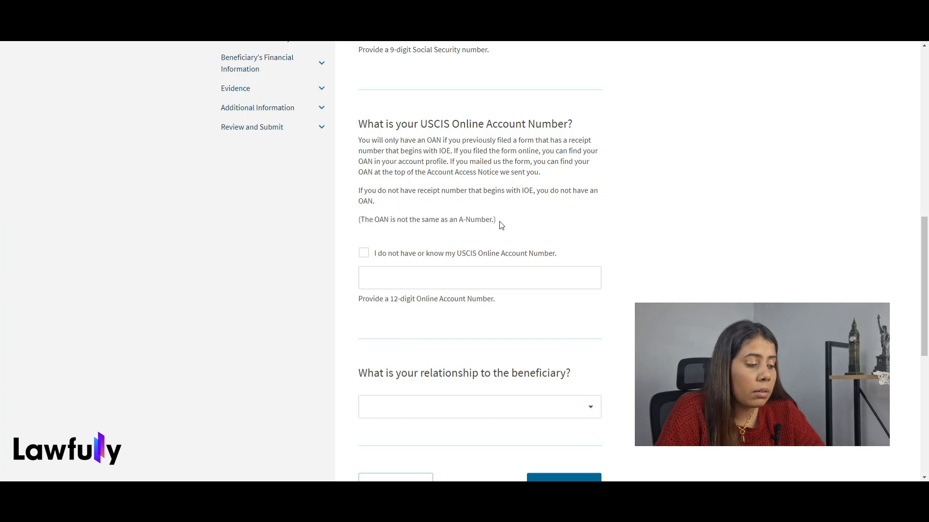
{"action": "left_click", "coordinate": [362, 254]}
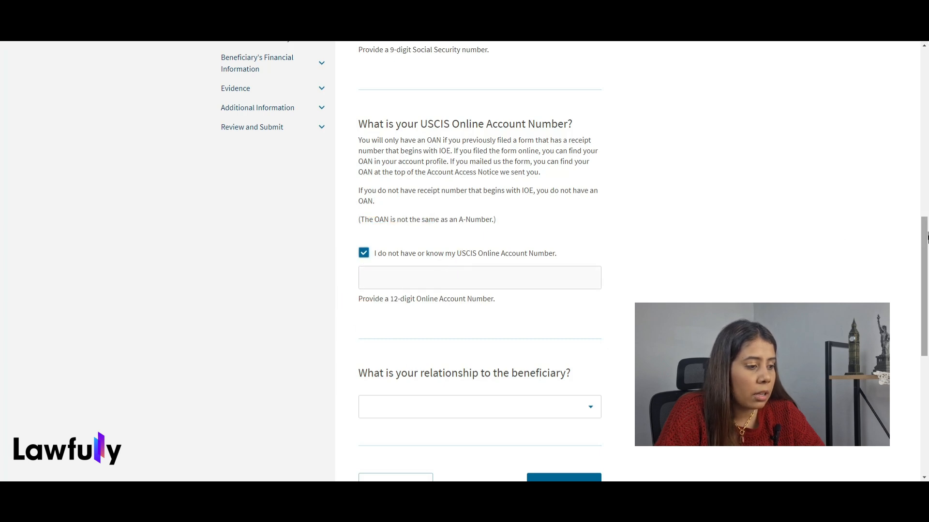
{"action": "left_click_drag", "start_coordinate": [925, 238], "coordinate": [927, 300]}
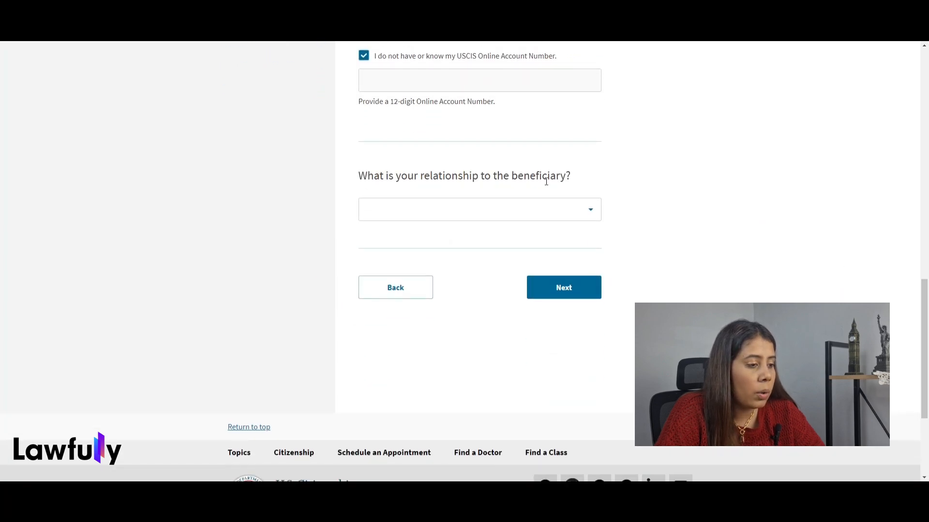
Step: Choose 'Other Family Member' as the relationship to the beneficiary and go to the next page
{"action": "left_click", "coordinate": [568, 203]}
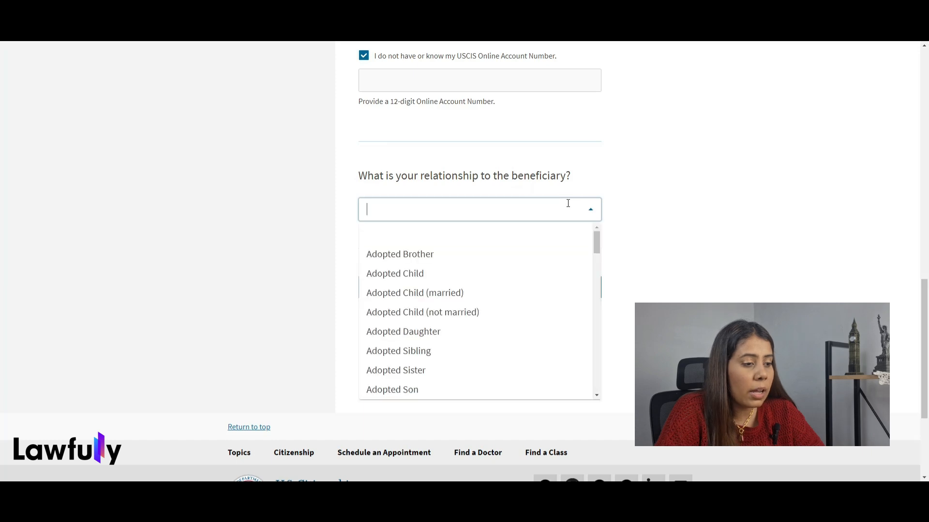
{"action": "left_click_drag", "start_coordinate": [596, 248], "coordinate": [594, 339]}
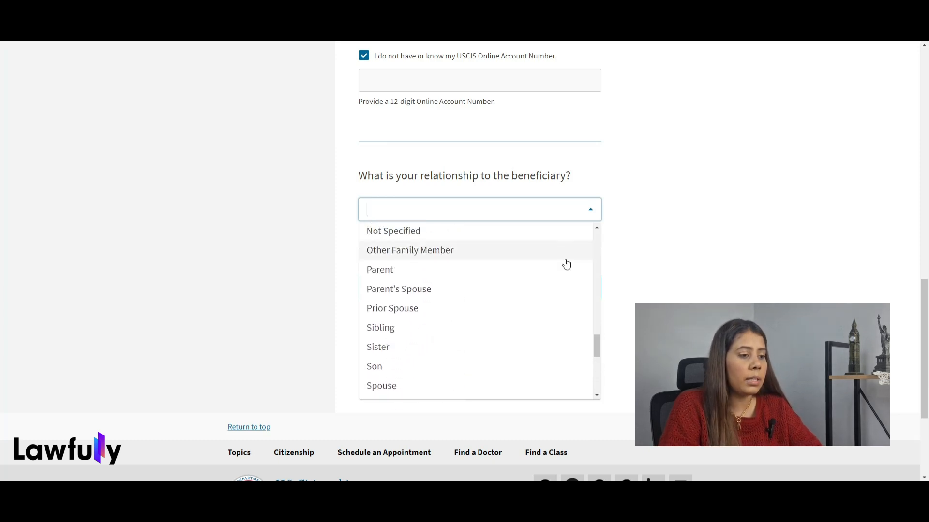
{"action": "left_click", "coordinate": [566, 258]}
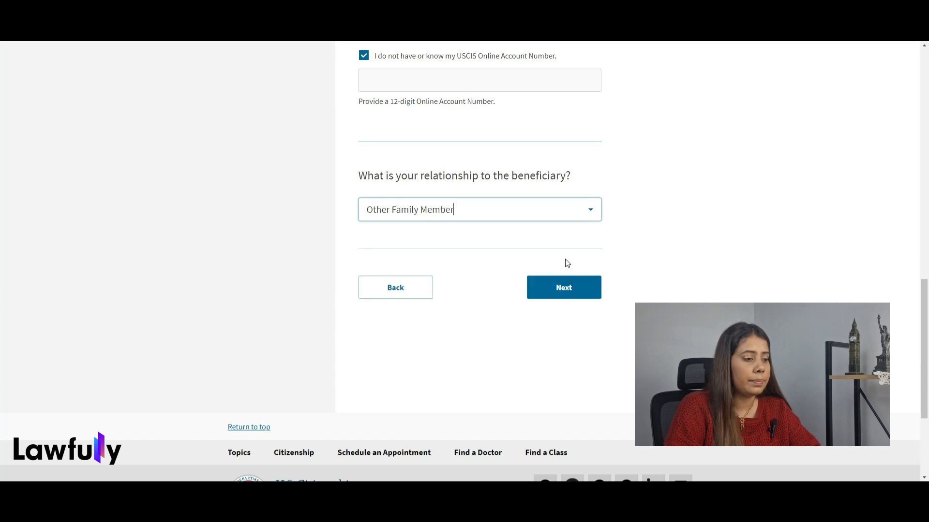
{"action": "left_click", "coordinate": [566, 289]}
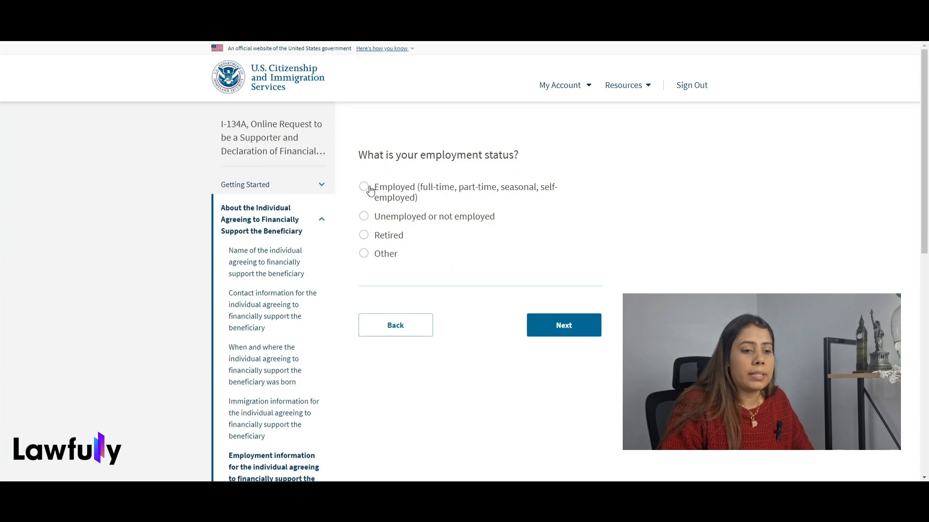
Step: Mark the supporter as Employed, working as an employee rather than self-employed
{"action": "left_click", "coordinate": [366, 187]}
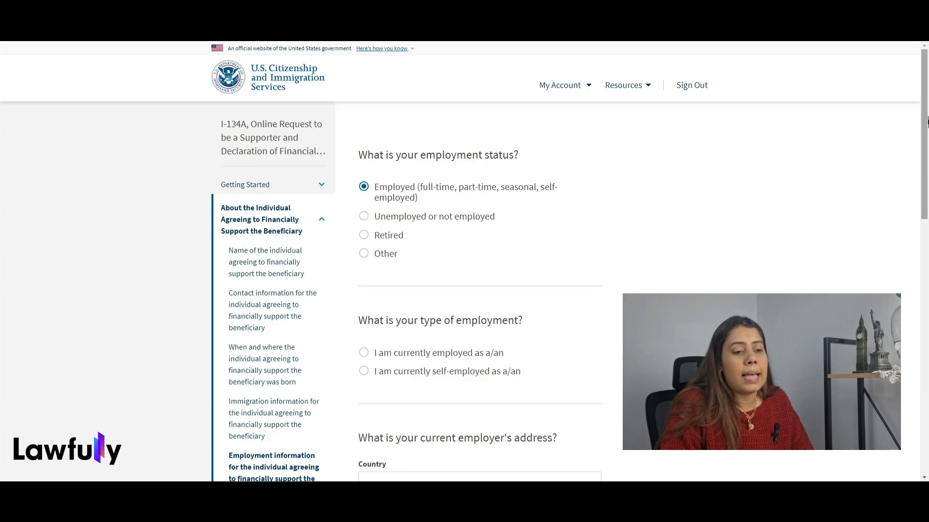
{"action": "left_click_drag", "start_coordinate": [928, 121], "coordinate": [925, 192]}
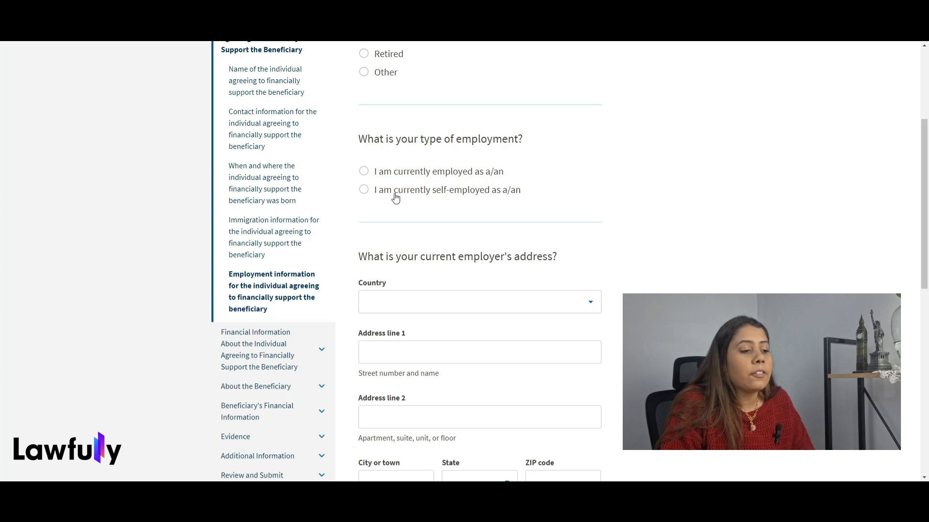
{"action": "left_click", "coordinate": [364, 172]}
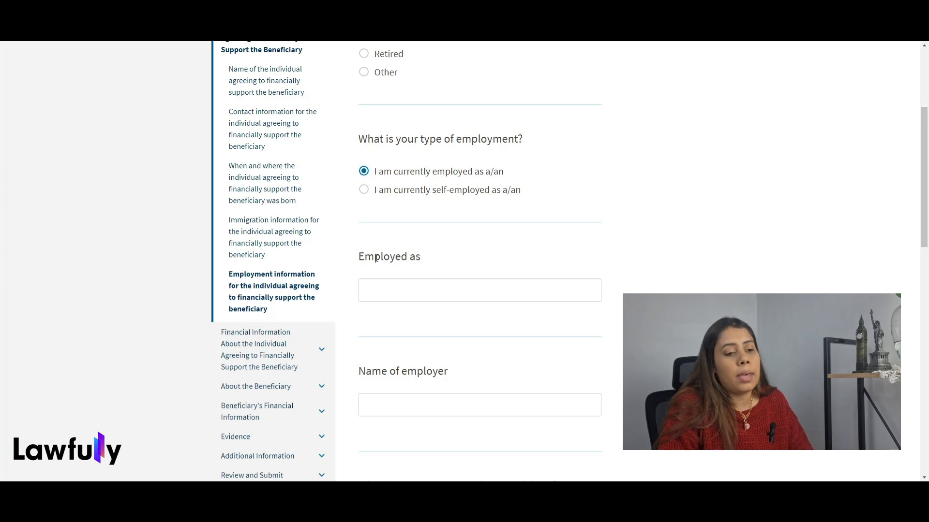
Step: Enter job title 'translator' and employer name 'translations inc'
{"action": "left_click", "coordinate": [384, 297]}
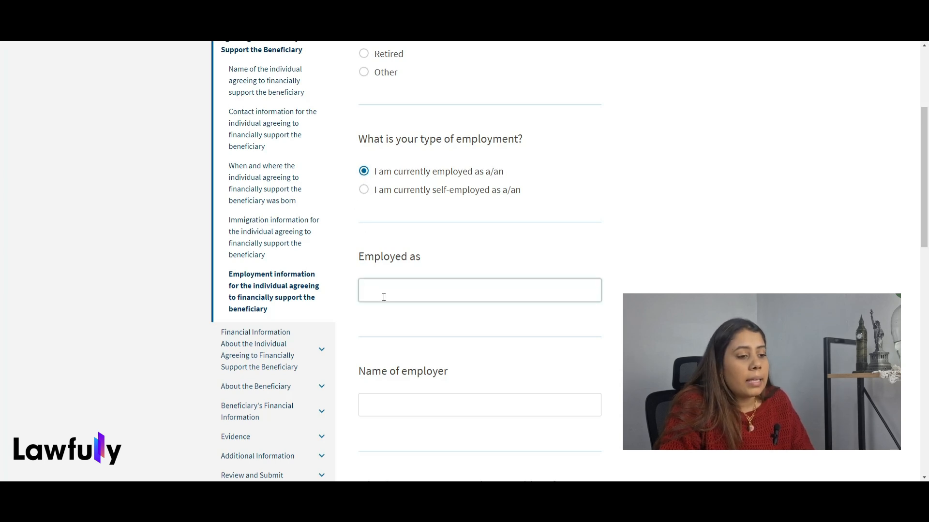
{"action": "type", "text": "t"}
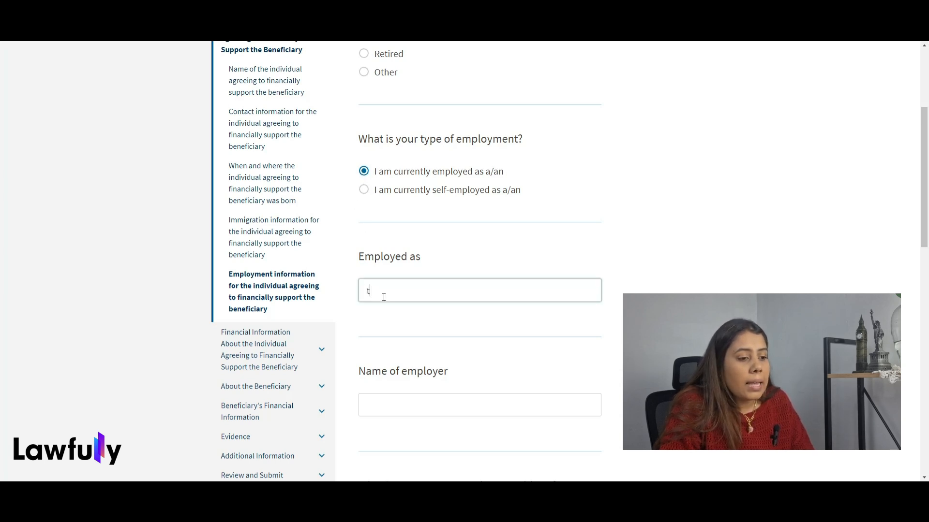
{"action": "type", "text": "ransla"}
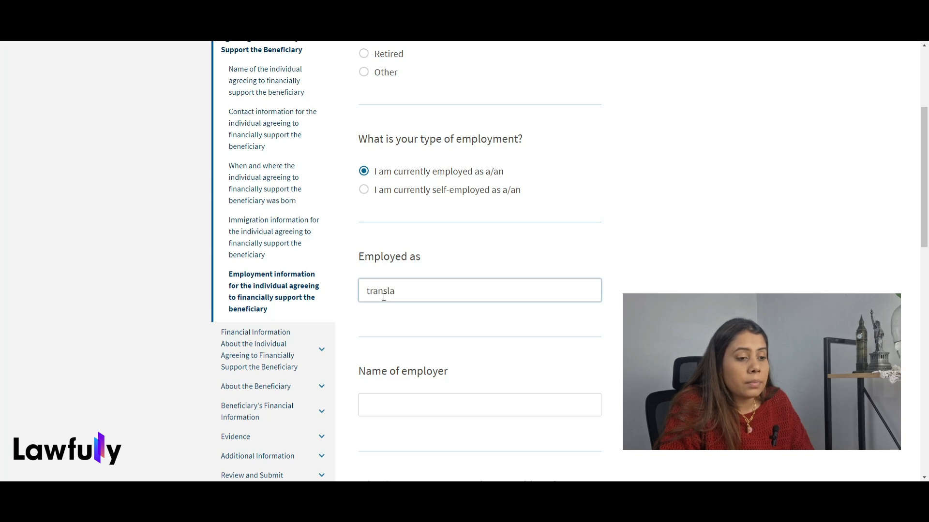
{"action": "type", "text": "tor"}
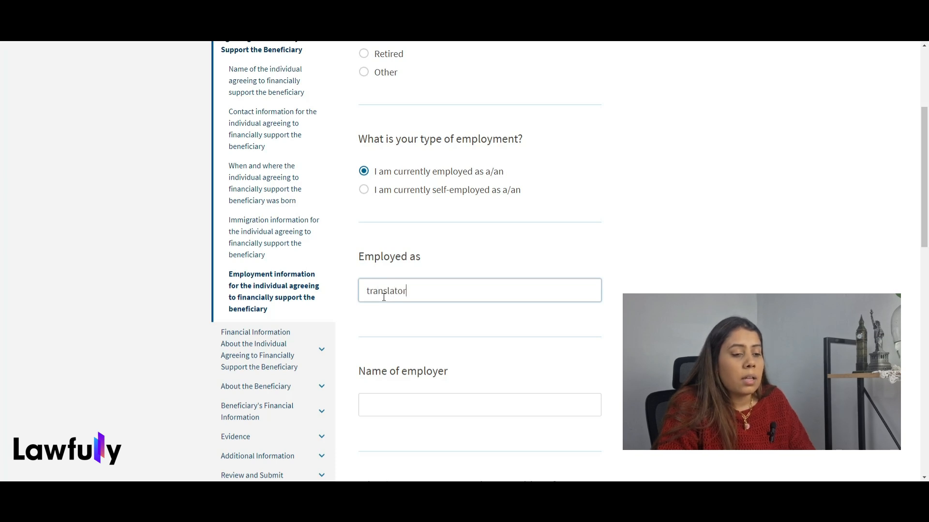
{"action": "left_click", "coordinate": [400, 411]}
{"action": "left_click", "coordinate": [401, 407]}
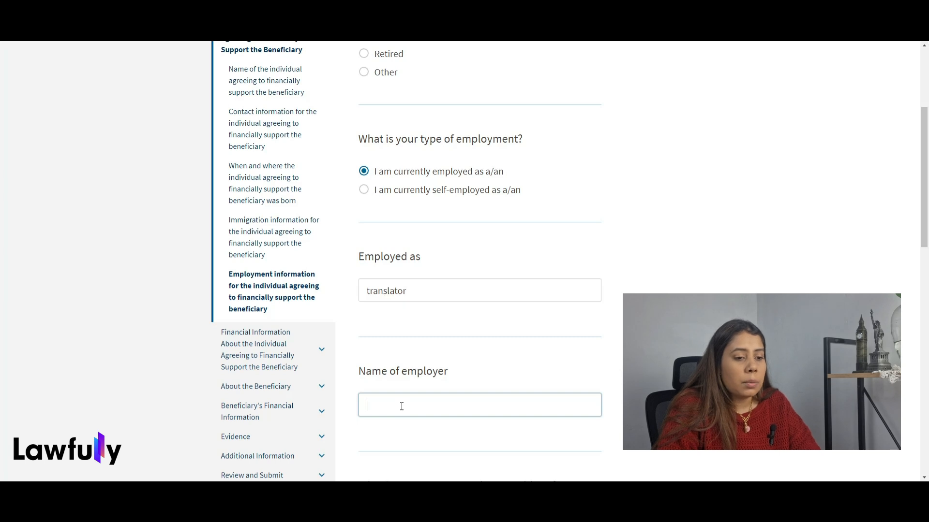
{"action": "type", "text": "tran"}
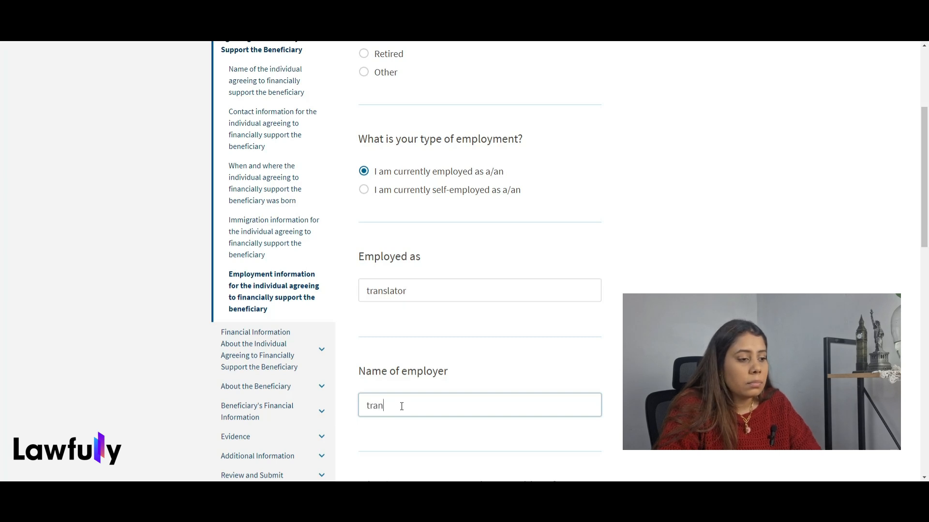
{"action": "type", "text": "slations"}
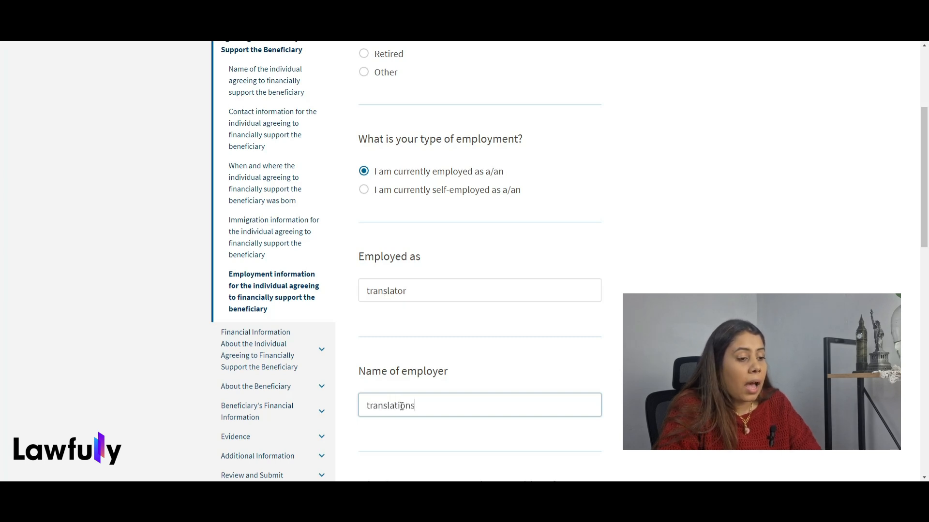
{"action": "type", "text": " i"}
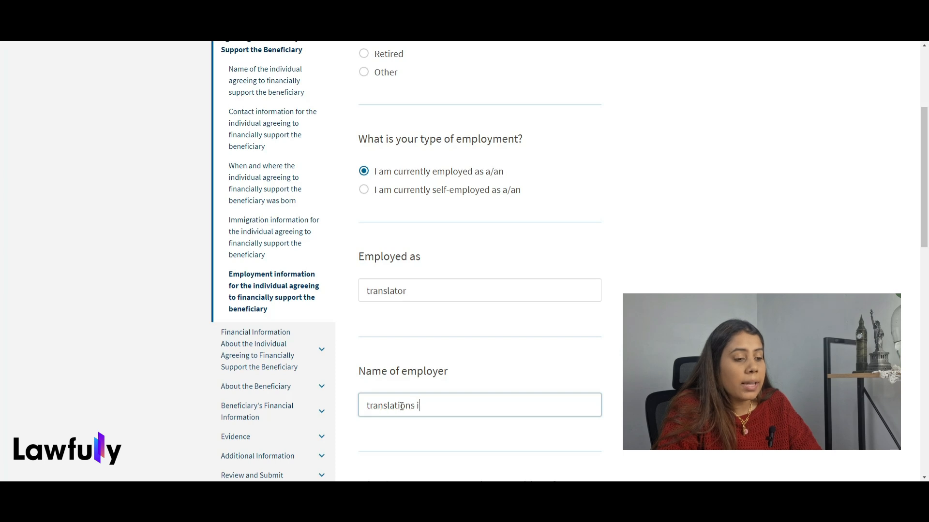
{"action": "type", "text": "nc"}
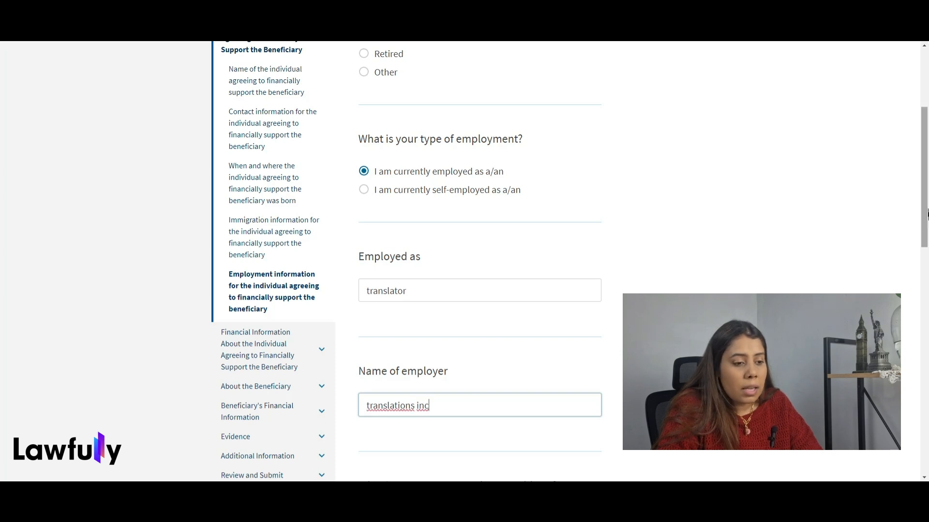
{"action": "left_click_drag", "start_coordinate": [925, 176], "coordinate": [925, 295]}
Step: Set the employer's country to United States and enter the employer's street address
{"action": "left_click", "coordinate": [555, 161]}
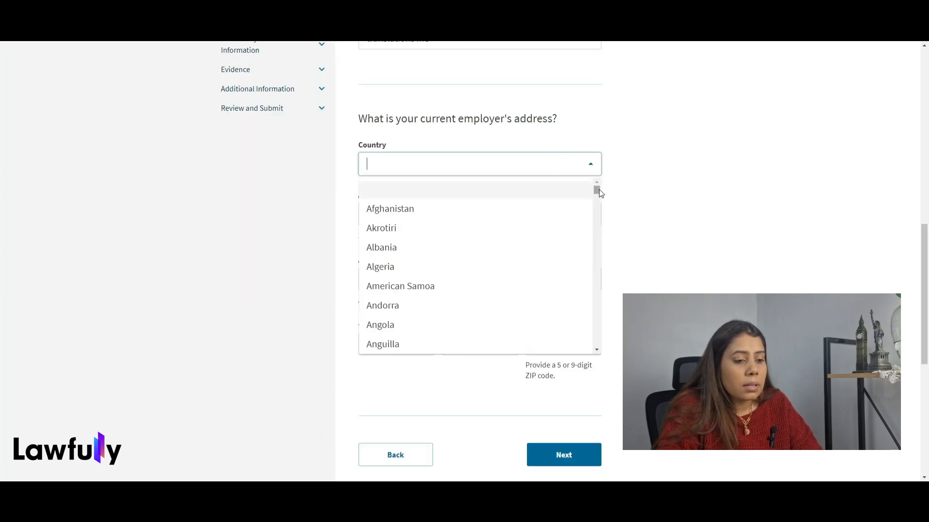
{"action": "left_click_drag", "start_coordinate": [597, 189], "coordinate": [595, 335]}
{"action": "left_click", "coordinate": [557, 287]}
{"action": "left_click", "coordinate": [495, 214]}
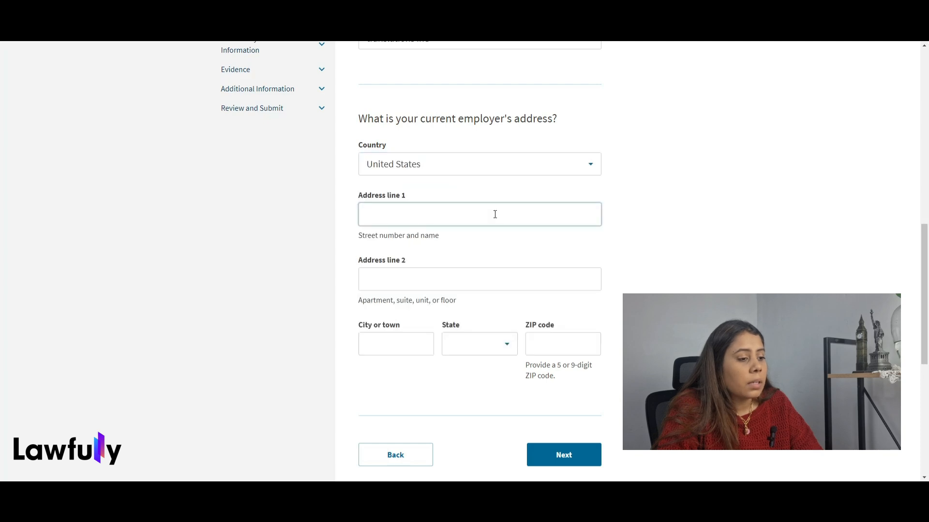
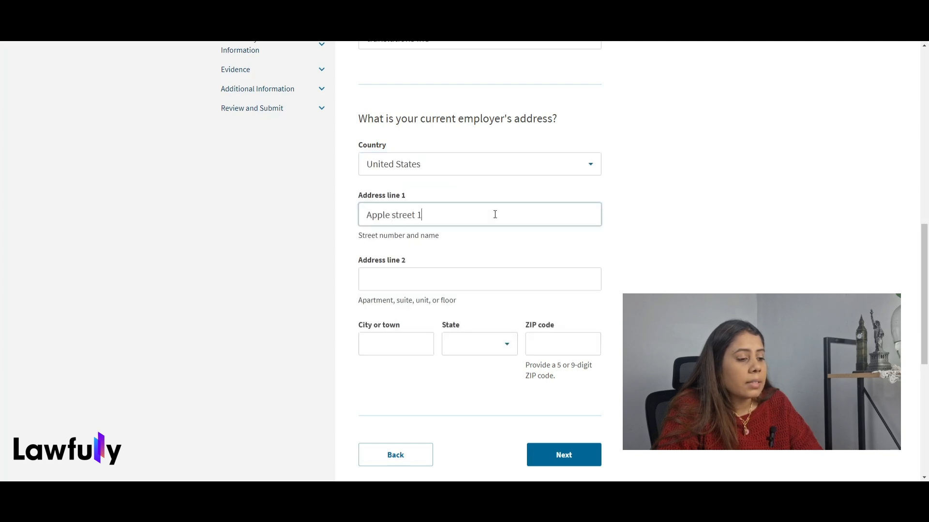
{"action": "left_click", "coordinate": [427, 285]}
Step: Enter employer city 'New york', state New York, ZIP 10016, and continue
{"action": "left_click", "coordinate": [404, 342]}
{"action": "type", "text": "New york"}
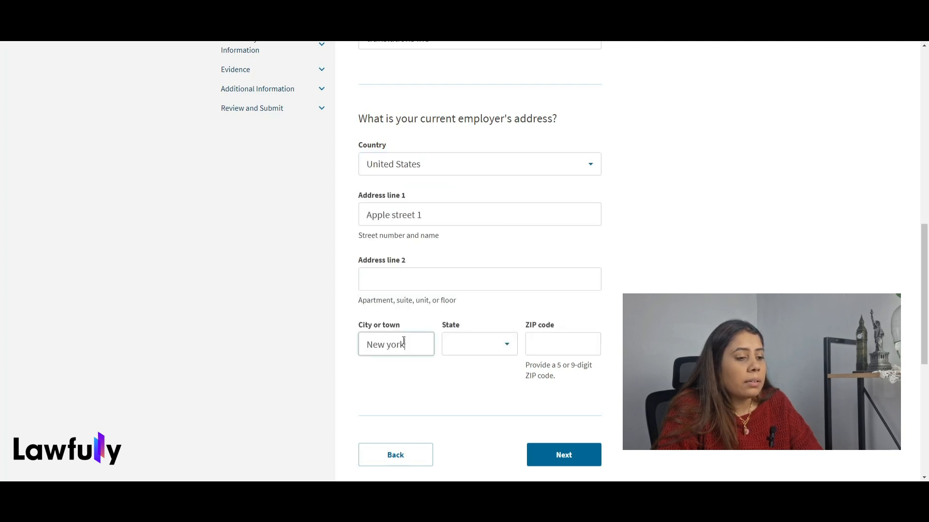
{"action": "left_click", "coordinate": [471, 351]}
{"action": "left_click_drag", "start_coordinate": [512, 168], "coordinate": [508, 242]}
{"action": "left_click", "coordinate": [466, 245]}
{"action": "left_click", "coordinate": [556, 341]}
{"action": "type", "text": "1"}
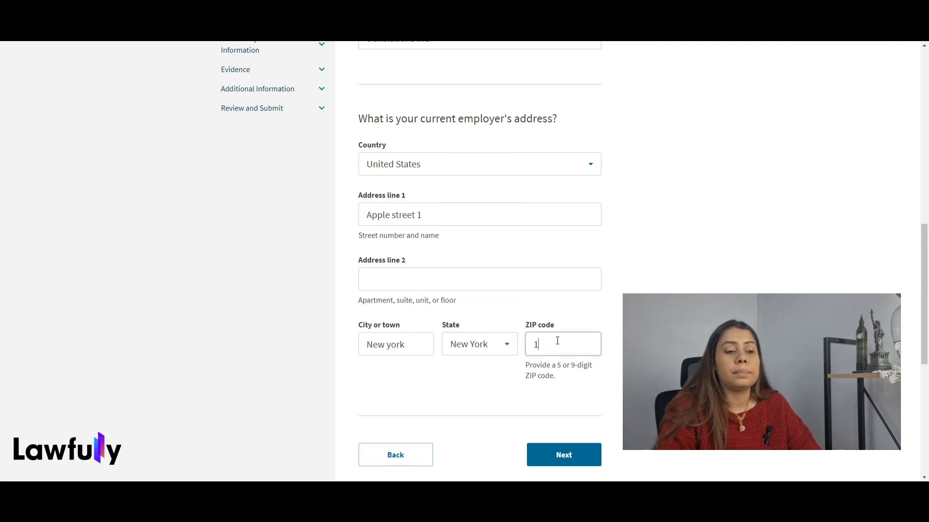
{"action": "type", "text": "0016"}
{"action": "left_click", "coordinate": [565, 458]}
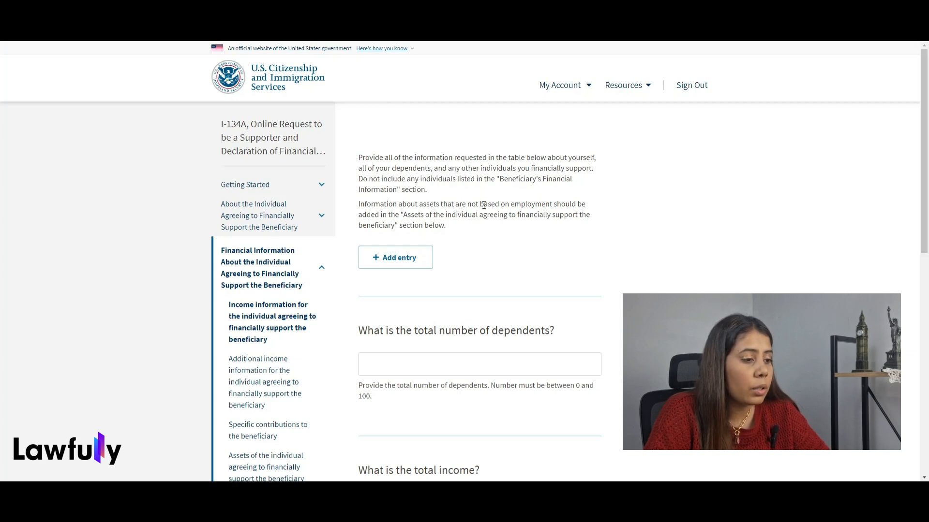
Step: Add a new income entry and fill in the supporter's given and family name
{"action": "left_click", "coordinate": [394, 259]}
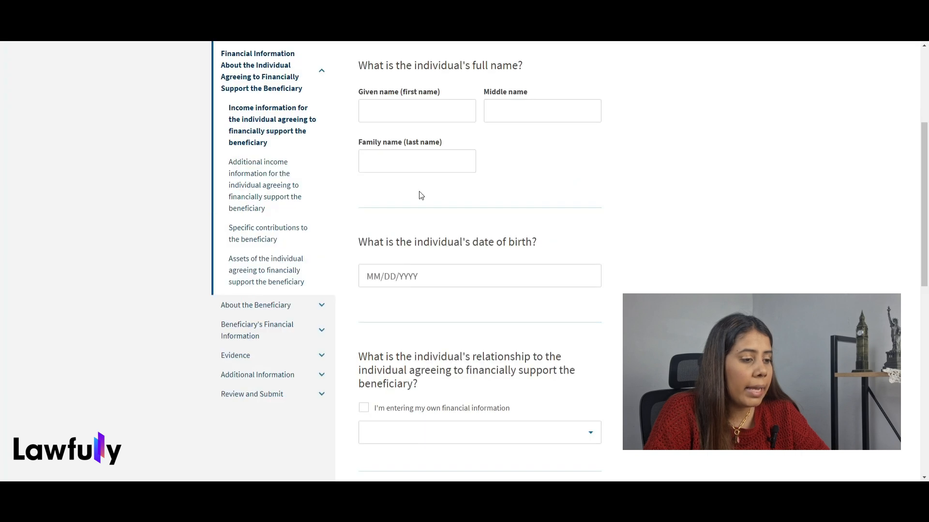
{"action": "scroll", "coordinate": [927, 180], "scroll_direction": "up", "scroll_amount": 3}
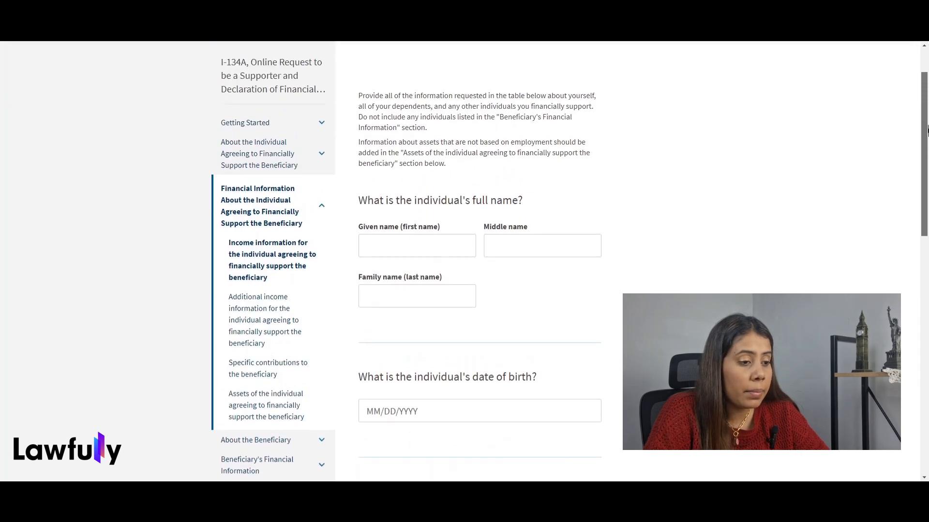
{"action": "left_click", "coordinate": [404, 257]}
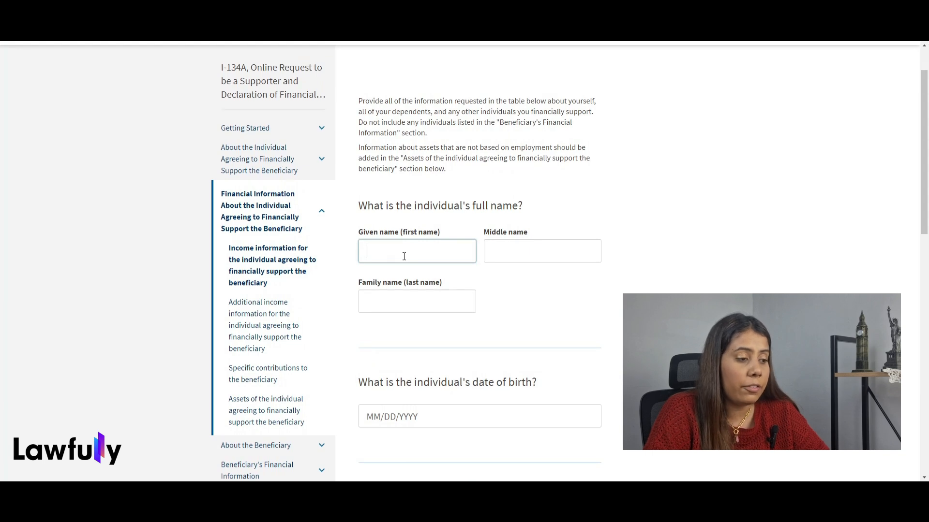
{"action": "scroll", "coordinate": [404, 257], "scroll_direction": "up", "scroll_amount": 1}
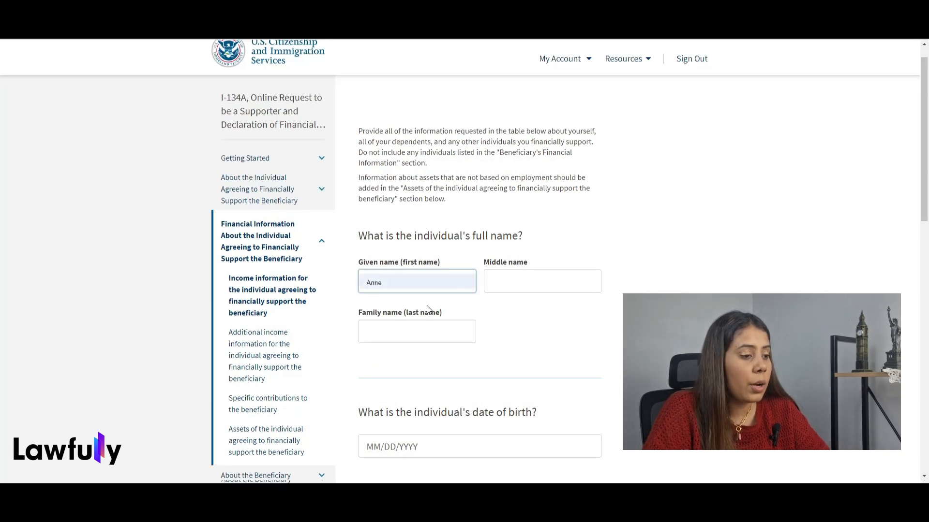
{"action": "left_click", "coordinate": [426, 329]}
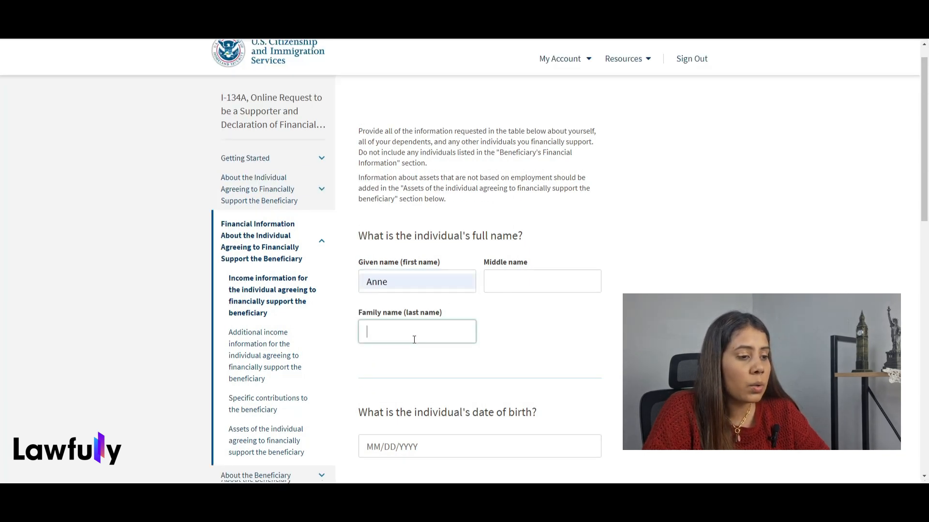
{"action": "left_click_drag", "start_coordinate": [926, 110], "coordinate": [926, 184]}
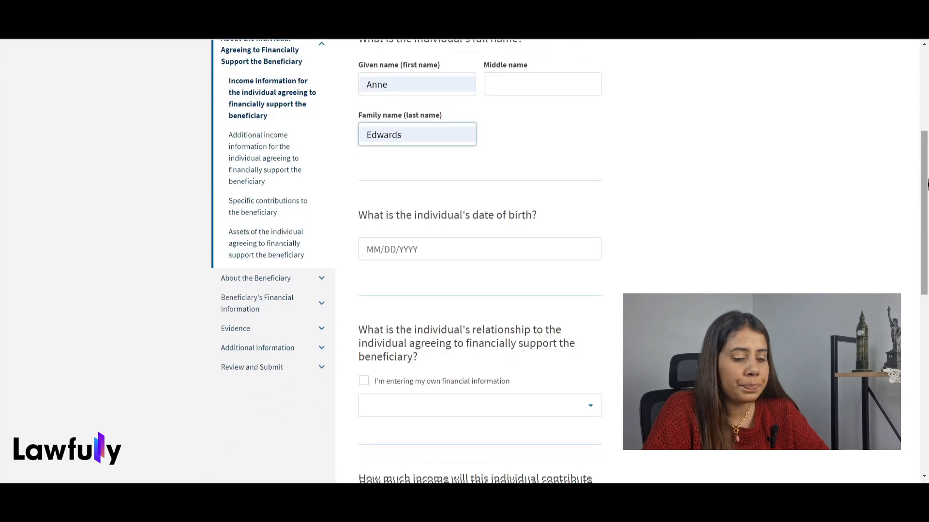
Step: Enter birth date 04/20/1990, mark it as own financial information, set income 30,000.00, and save
{"action": "left_click", "coordinate": [374, 247]}
{"action": "type", "text": "04/"}
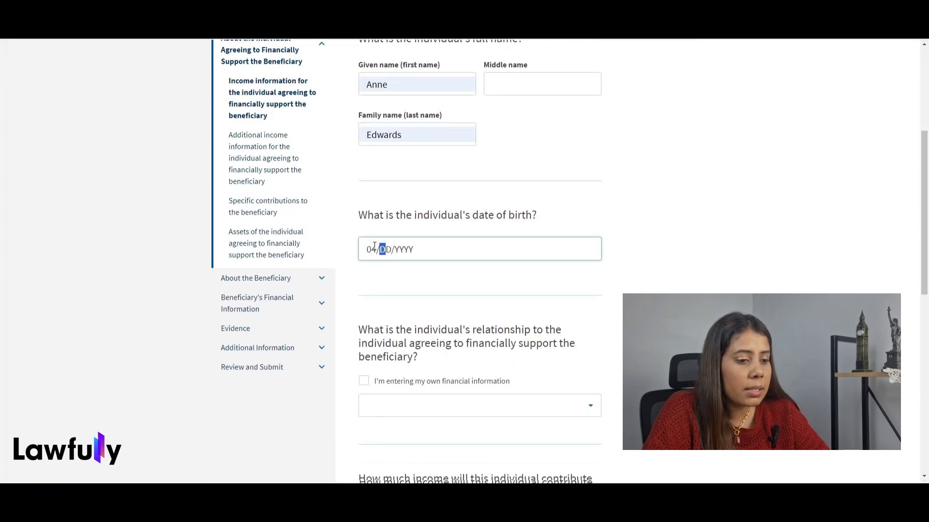
{"action": "type", "text": "20/1990"}
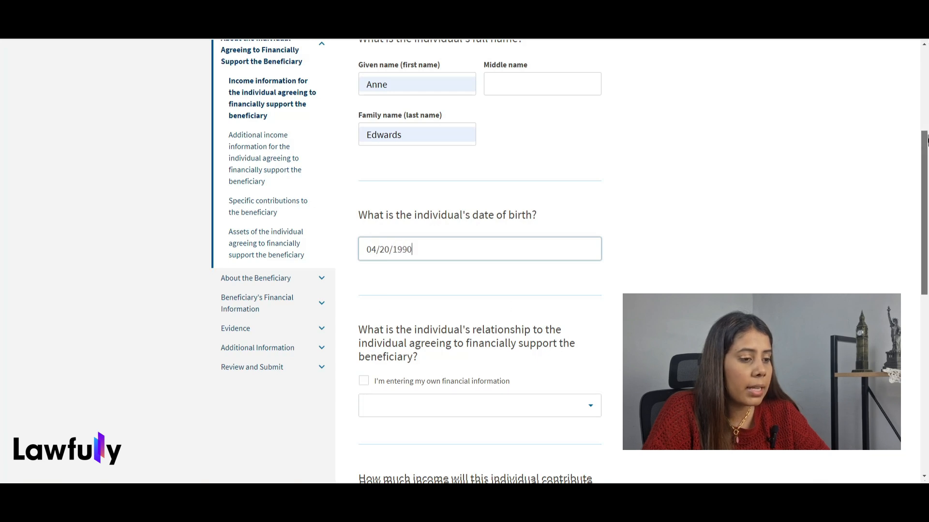
{"action": "left_click_drag", "start_coordinate": [924, 163], "coordinate": [924, 214]}
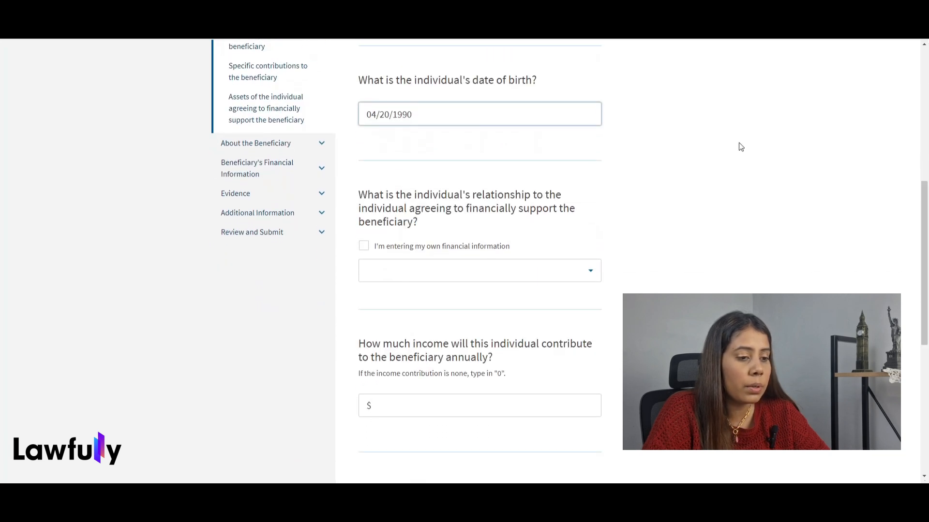
{"action": "left_click", "coordinate": [362, 249]}
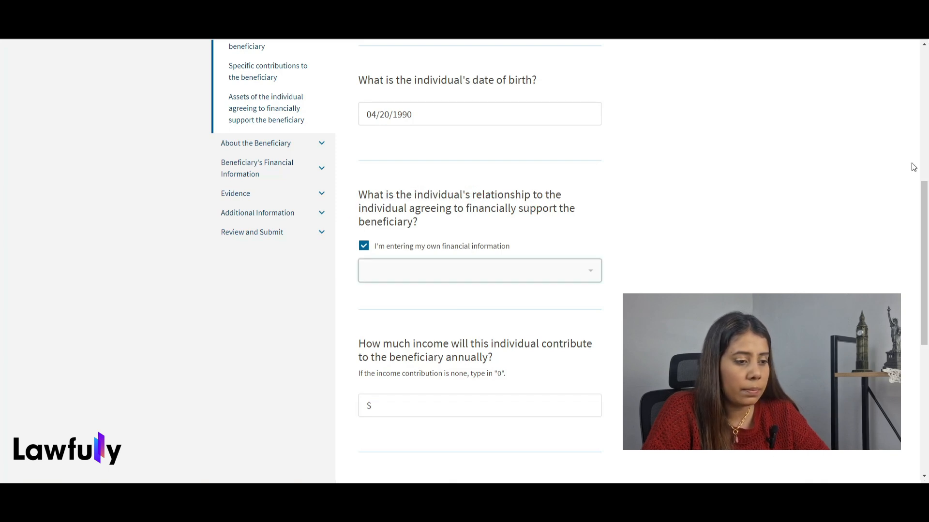
{"action": "left_click_drag", "start_coordinate": [924, 190], "coordinate": [924, 246]}
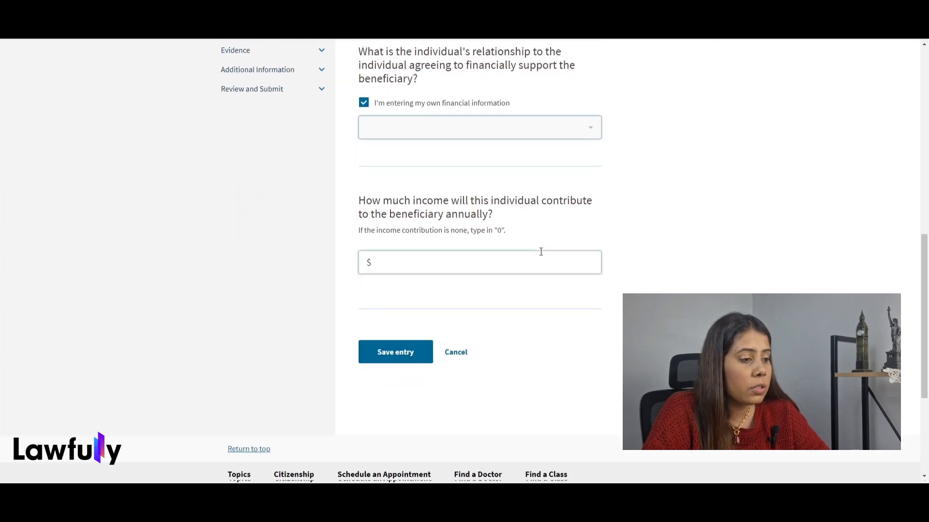
{"action": "left_click", "coordinate": [529, 264]}
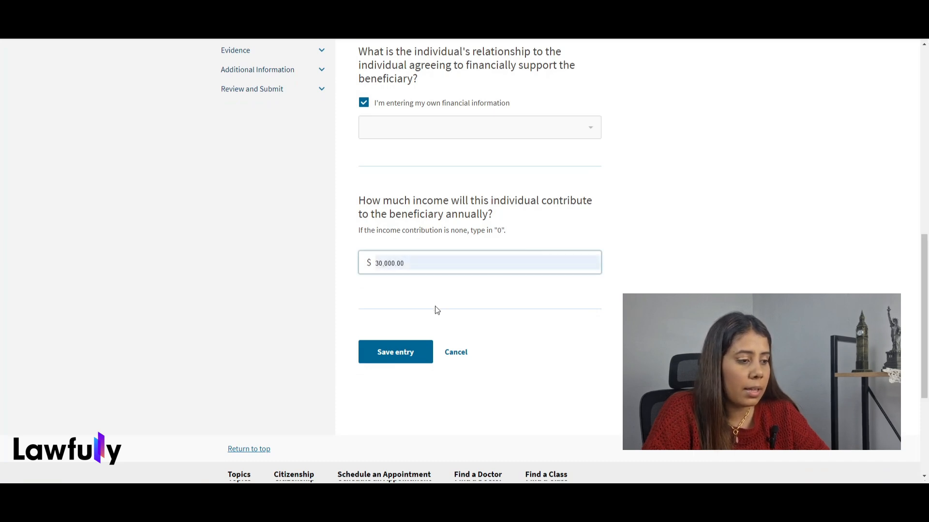
{"action": "left_click", "coordinate": [400, 324]}
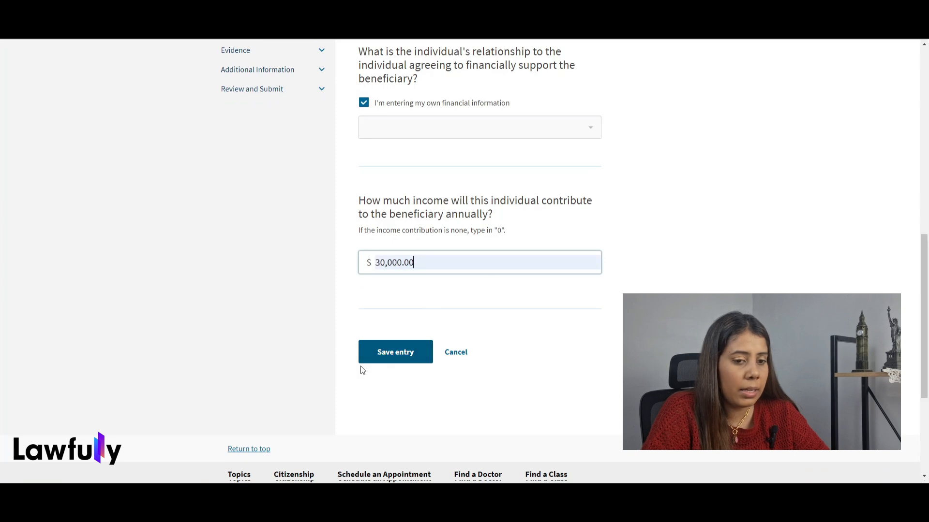
{"action": "left_click", "coordinate": [395, 359]}
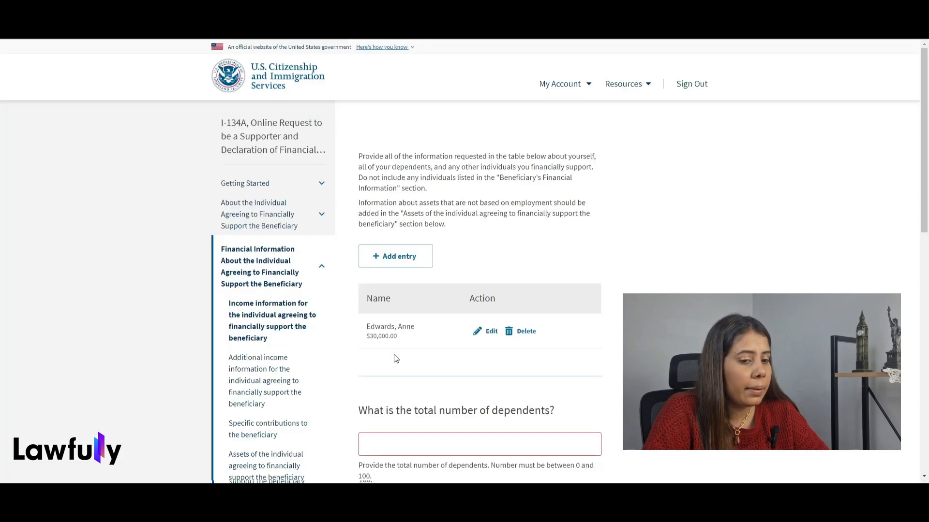
Step: Add another income entry with the mother's given and family name and birth date 01/01/1961
{"action": "scroll", "coordinate": [437, 206], "scroll_direction": "down", "scroll_amount": 1}
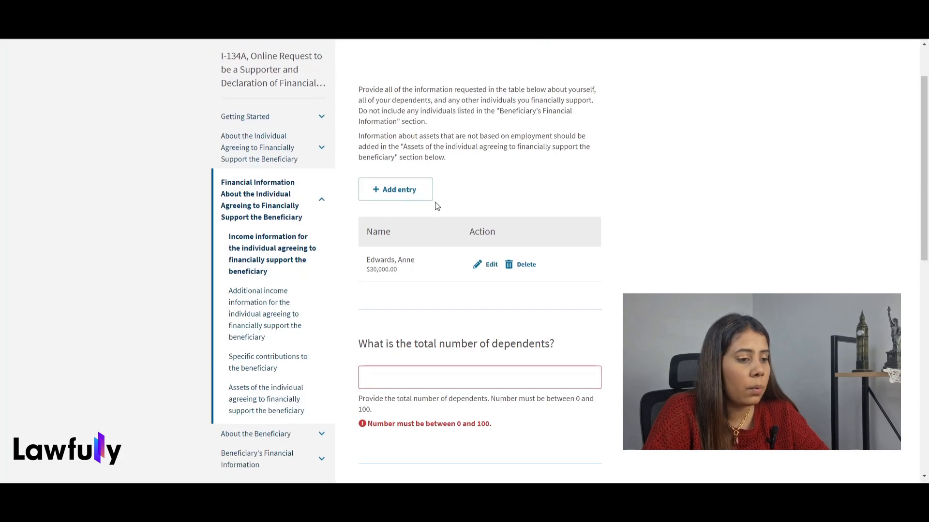
{"action": "left_click", "coordinate": [391, 200]}
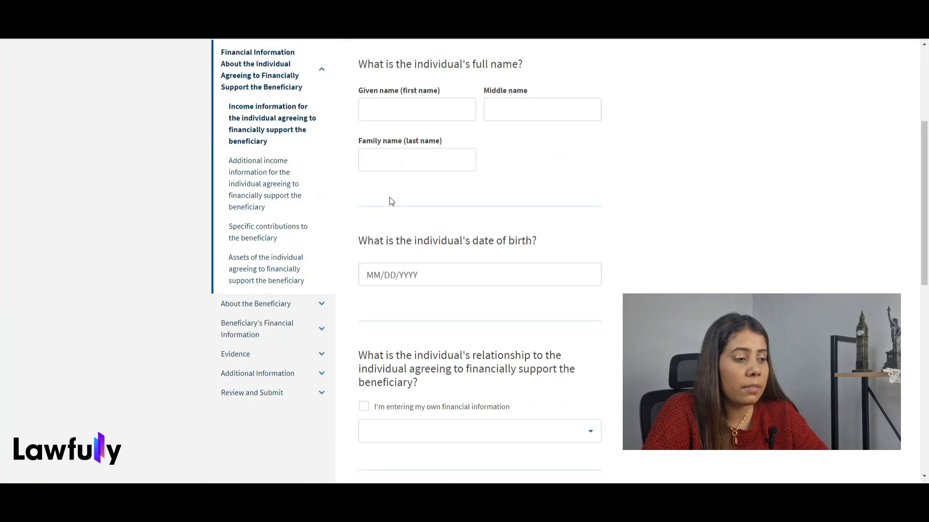
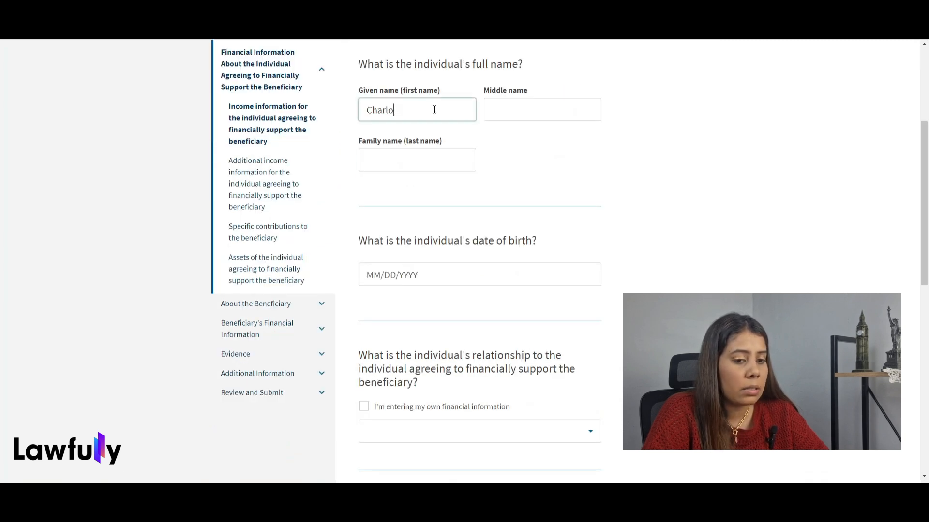
{"action": "key", "text": "Tab"}
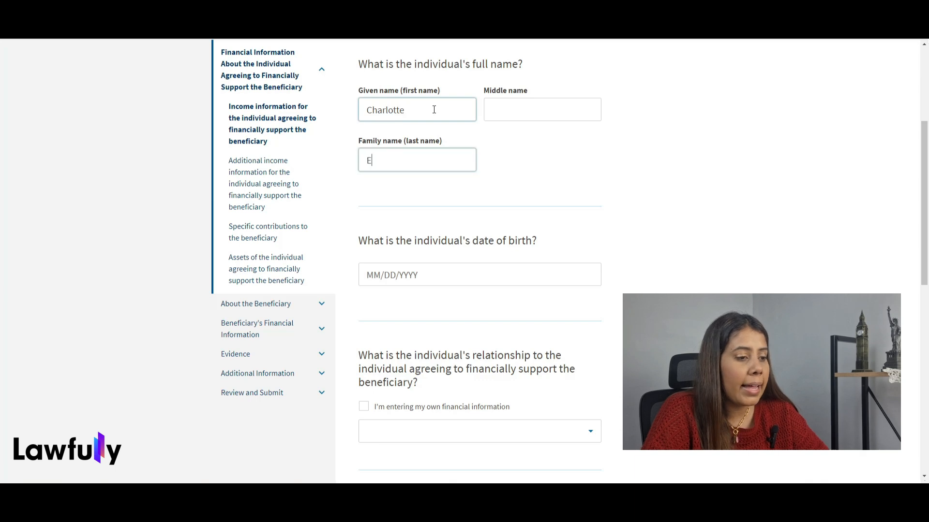
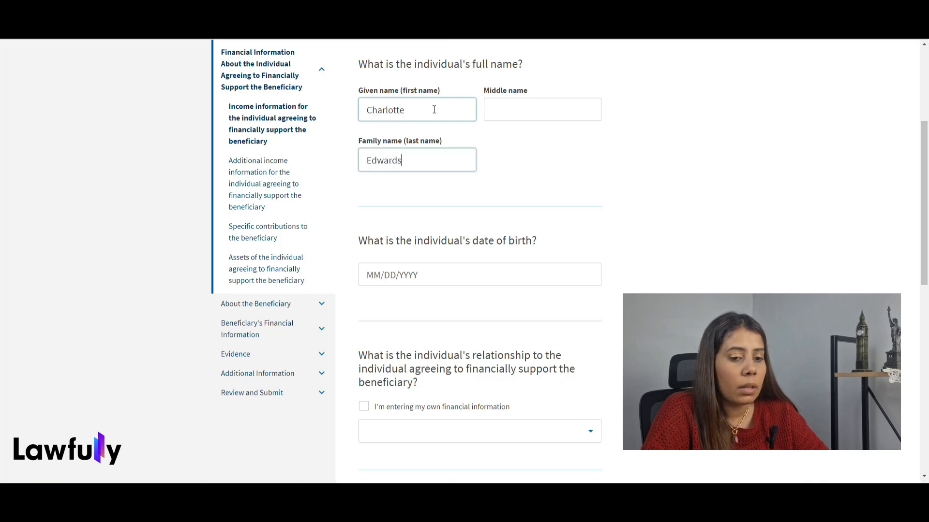
{"action": "key", "text": "Tab"}
{"action": "type", "text": "0"}
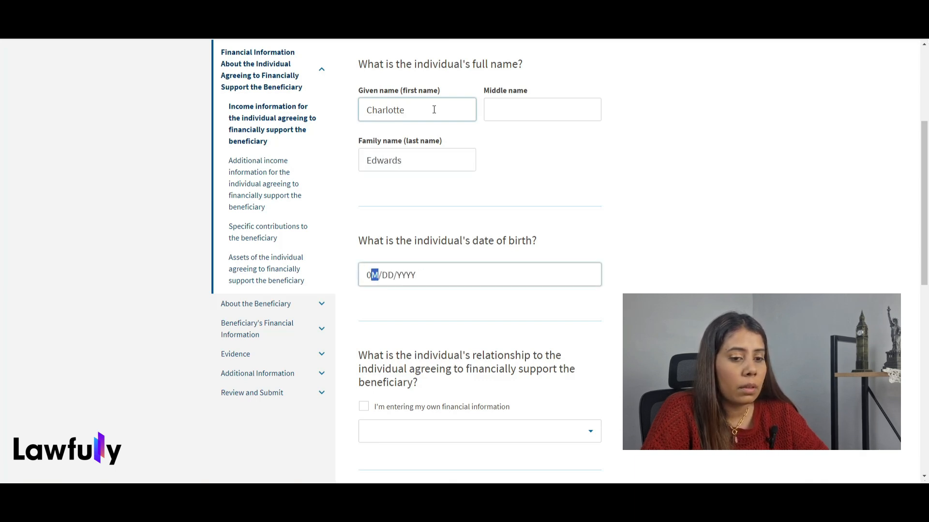
{"action": "type", "text": "1011961/01/1961"}
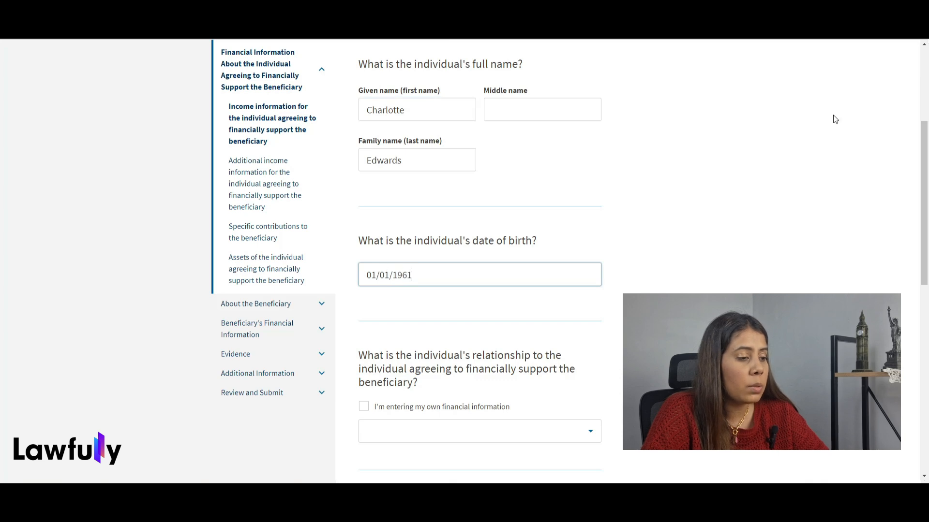
Step: Set the relationship to Biological Mother, income to 15,000, and save the entry
{"action": "left_click_drag", "start_coordinate": [926, 155], "coordinate": [927, 258]}
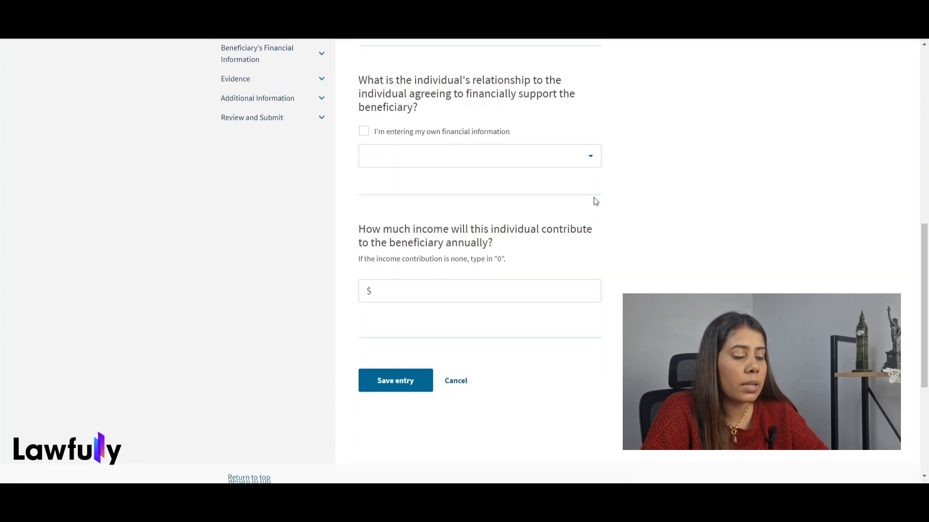
{"action": "left_click", "coordinate": [591, 160]}
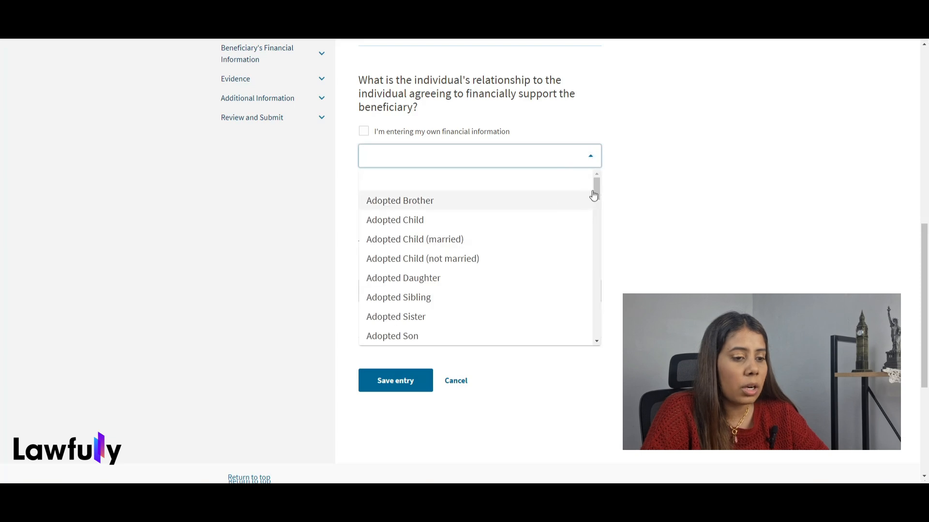
{"action": "left_click_drag", "start_coordinate": [596, 194], "coordinate": [595, 220]}
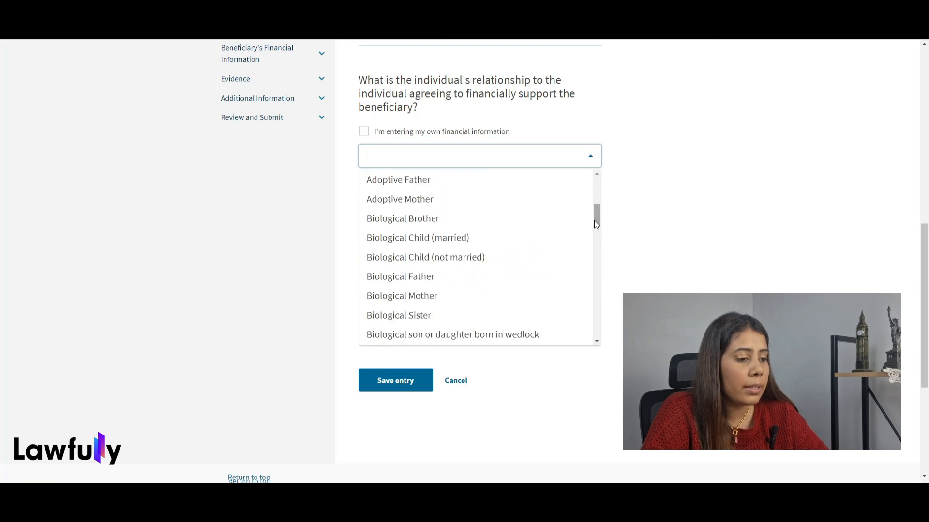
{"action": "left_click", "coordinate": [510, 302]}
{"action": "left_click", "coordinate": [485, 284]}
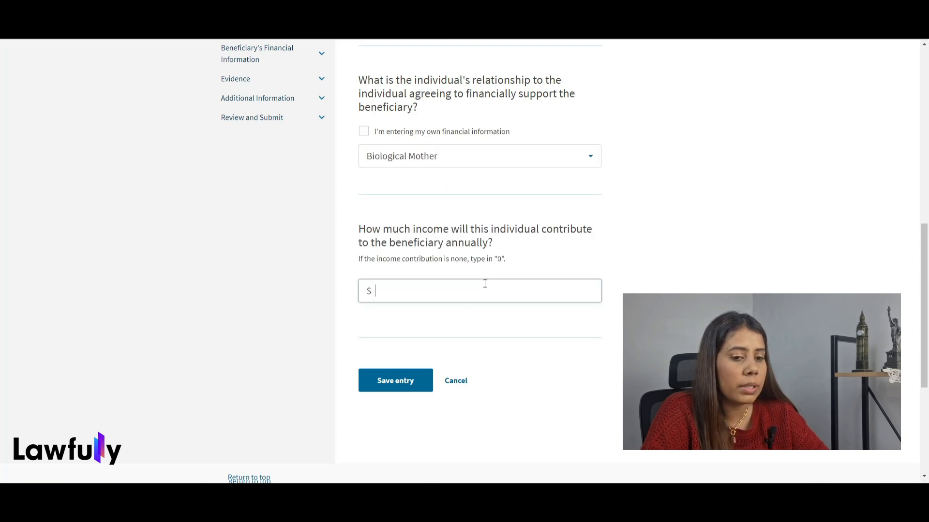
{"action": "type", "text": "15"}
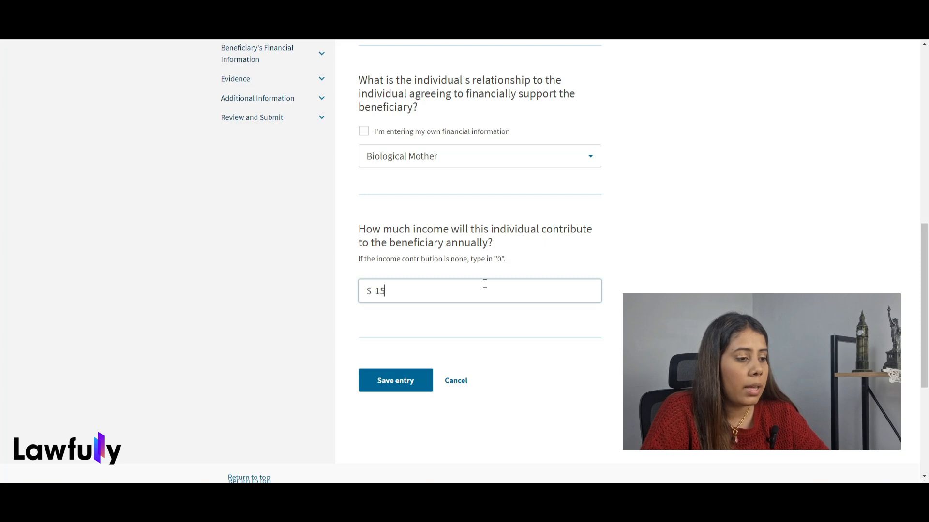
{"action": "type", "text": ",000"}
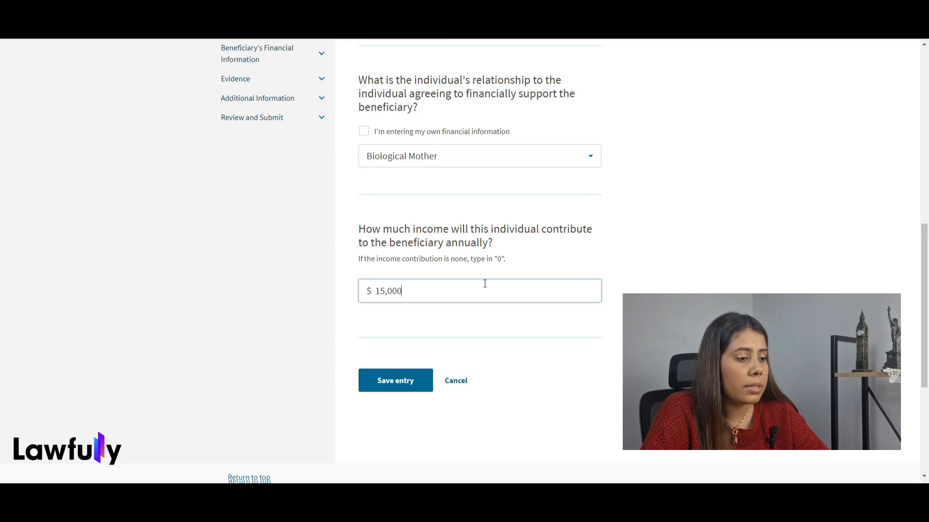
{"action": "left_click", "coordinate": [395, 381]}
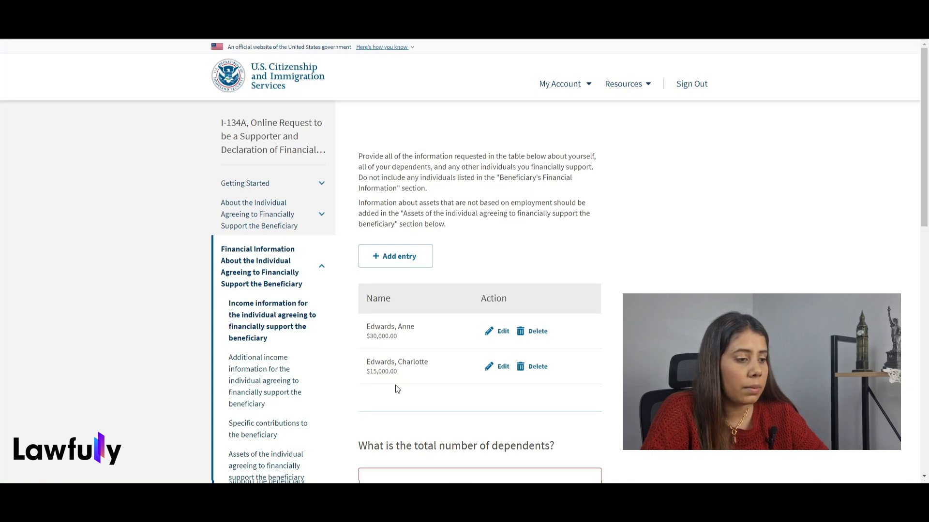
{"action": "left_click", "coordinate": [416, 263]}
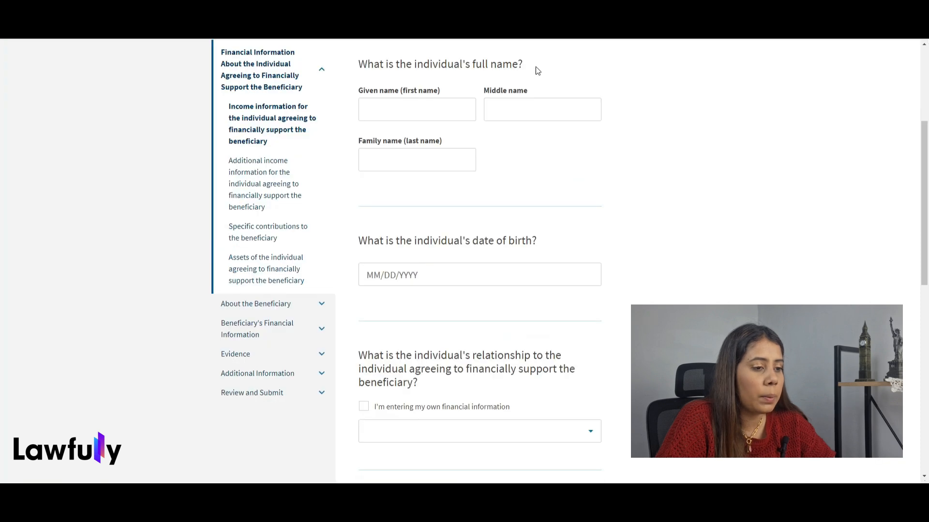
{"action": "left_click", "coordinate": [464, 100]}
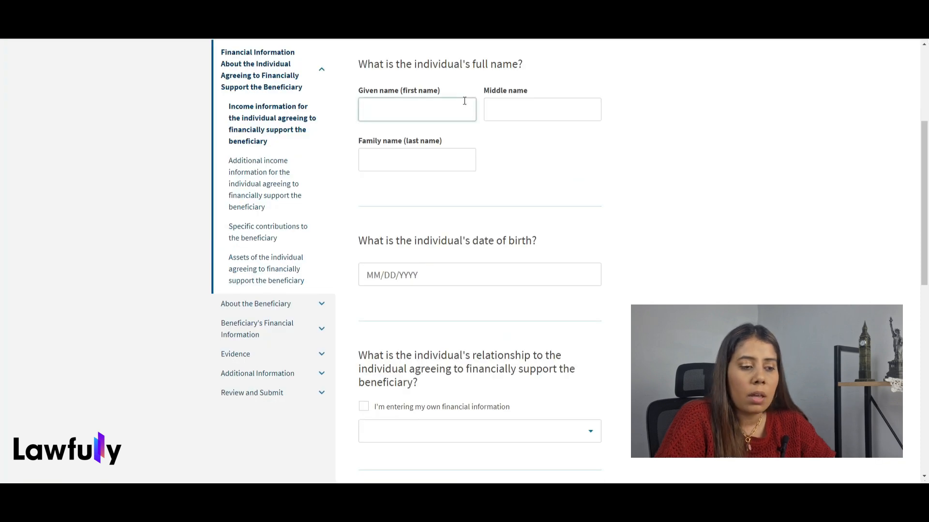
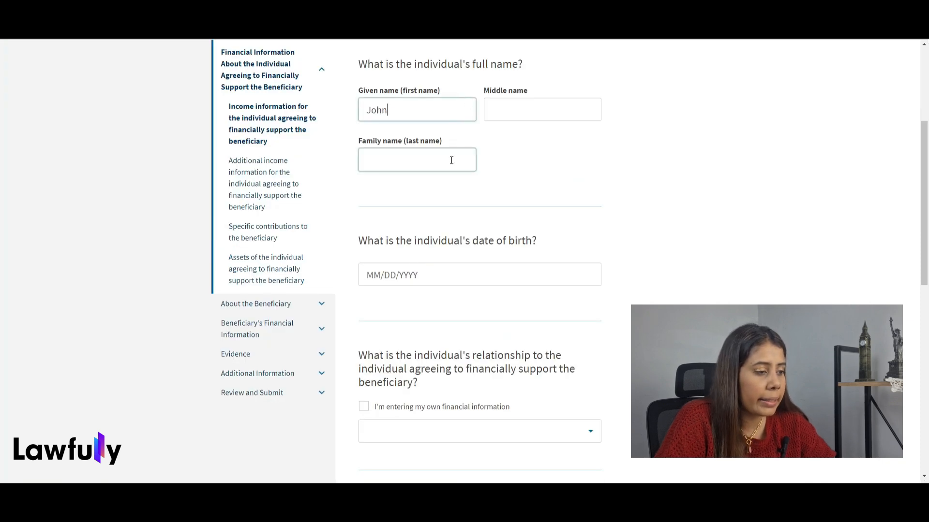
{"action": "left_click", "coordinate": [451, 160]}
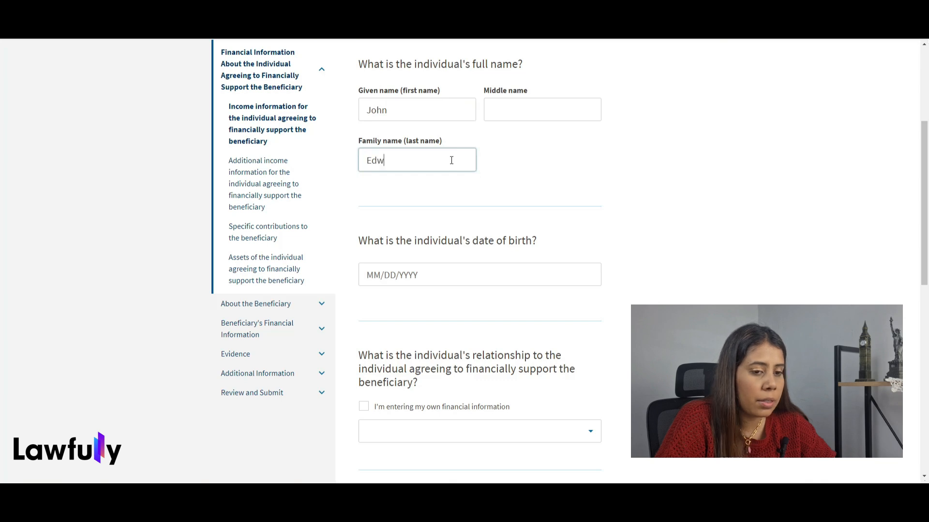
{"action": "left_click", "coordinate": [406, 275]}
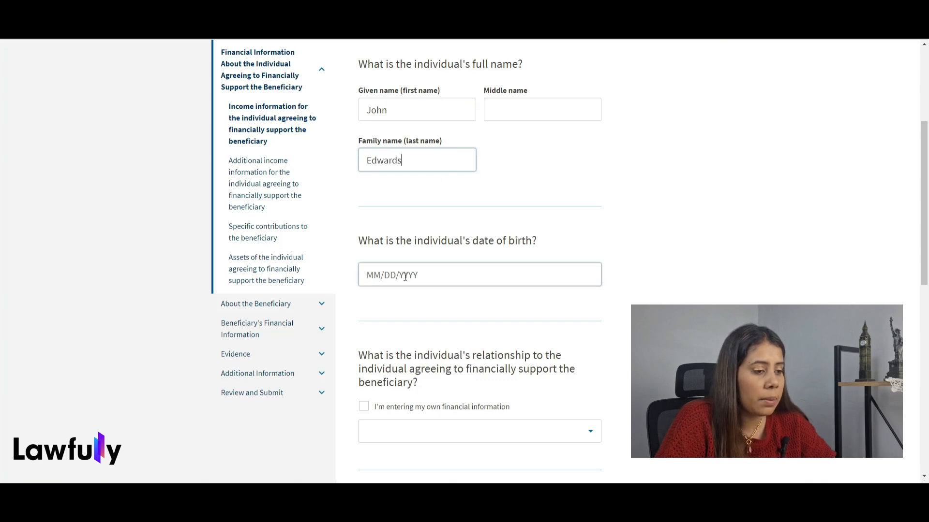
{"action": "type", "text": "0"}
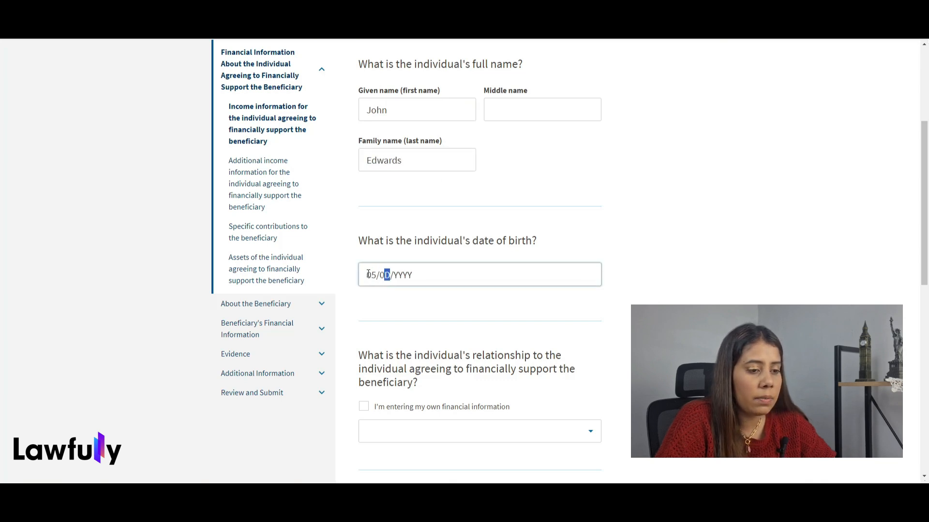
{"action": "type", "text": "502/1998"}
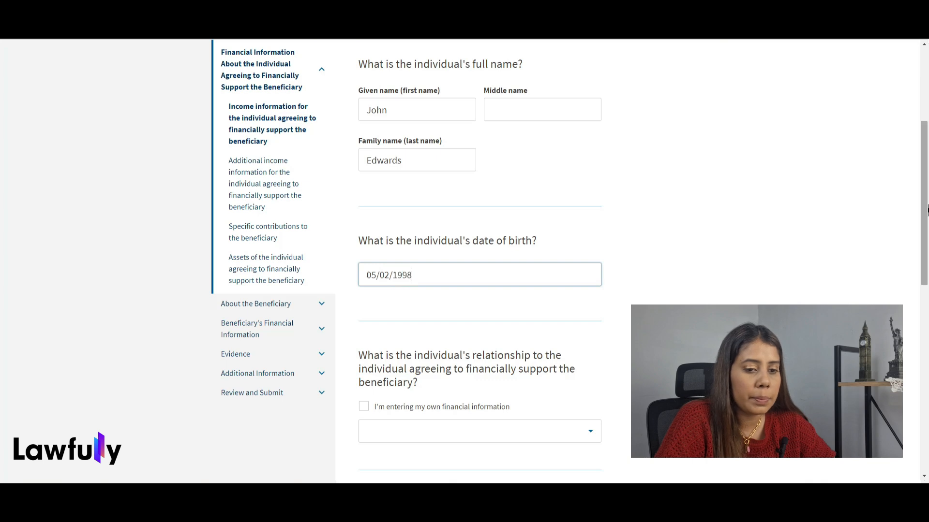
{"action": "left_click_drag", "start_coordinate": [924, 209], "coordinate": [924, 254]}
Step: Set the relationship to Brother with an annual income of 0, and save the entry
{"action": "left_click", "coordinate": [570, 312]}
{"action": "left_click_drag", "start_coordinate": [597, 145], "coordinate": [595, 191]}
{"action": "left_click", "coordinate": [452, 151]}
{"action": "scroll", "coordinate": [451, 373], "scroll_direction": "down", "scroll_amount": 4}
{"action": "left_click", "coordinate": [506, 258]}
{"action": "type", "text": "0"}
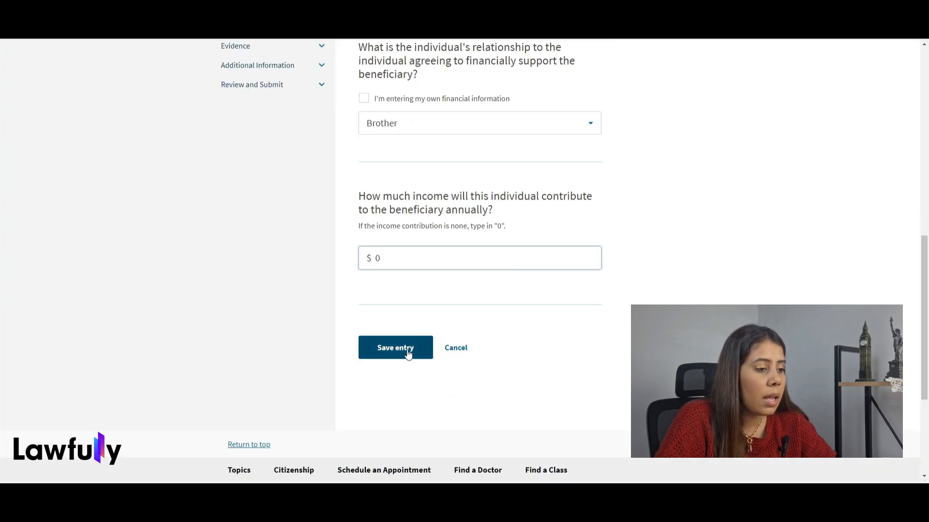
{"action": "left_click", "coordinate": [407, 353]}
{"action": "left_click_drag", "start_coordinate": [926, 144], "coordinate": [927, 269]}
{"action": "left_click", "coordinate": [573, 203]}
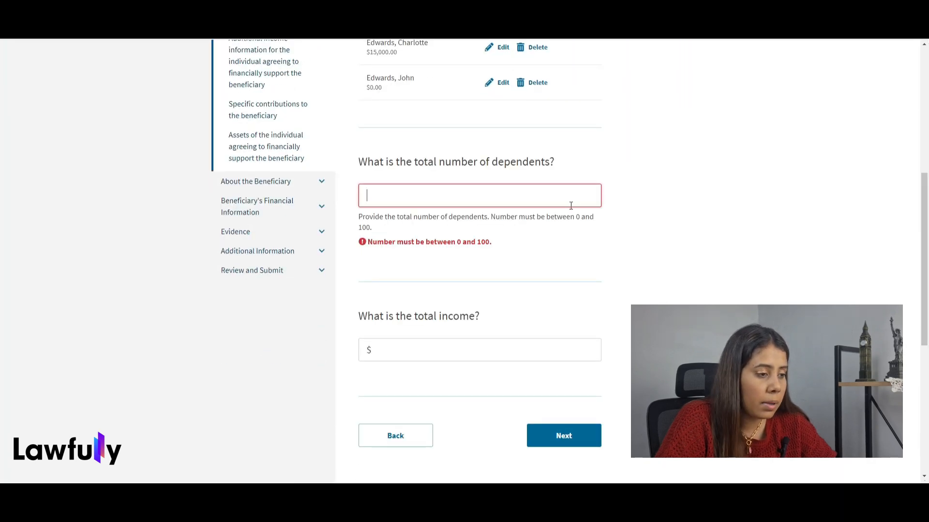
Step: Enter 2 total dependents and a total income of 45,000, then continue
{"action": "type", "text": "2"}
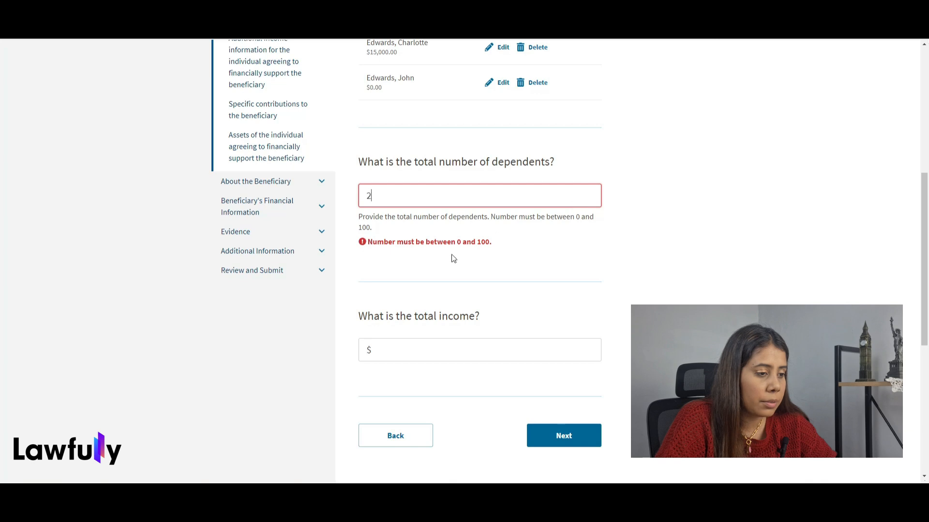
{"action": "left_click", "coordinate": [419, 355]}
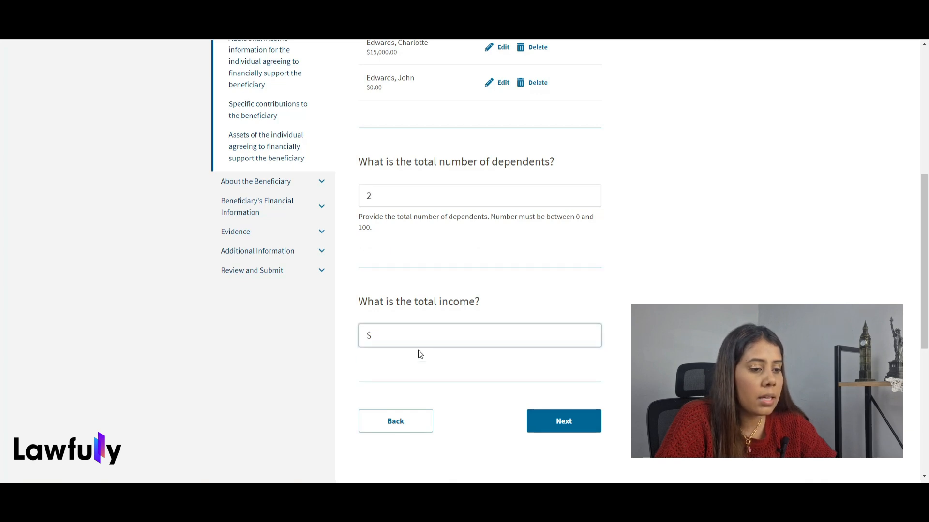
{"action": "type", "text": "45,"}
{"action": "type", "text": "00"}
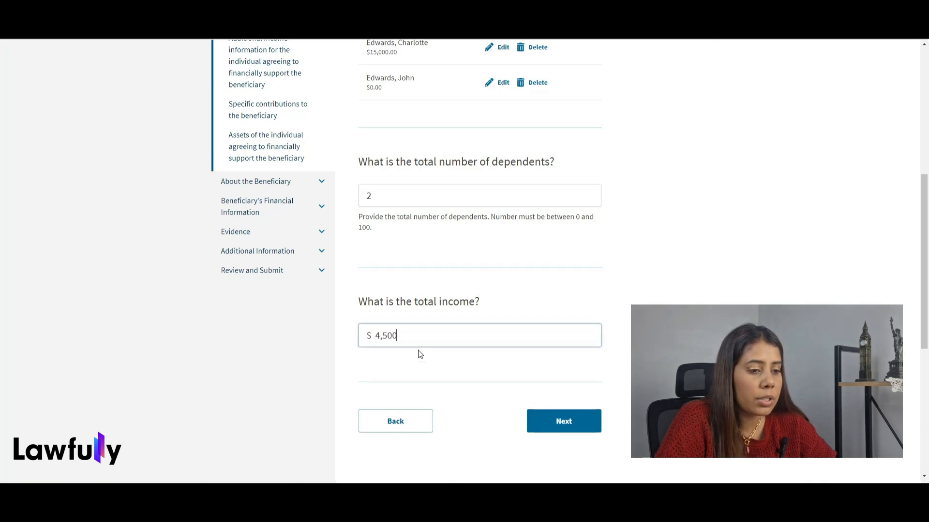
{"action": "type", "text": "0"}
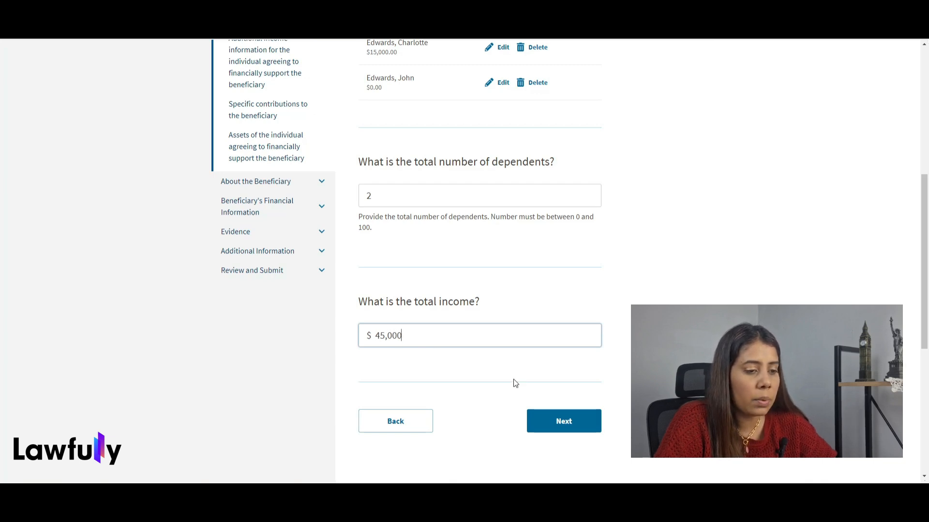
{"action": "left_click", "coordinate": [554, 430]}
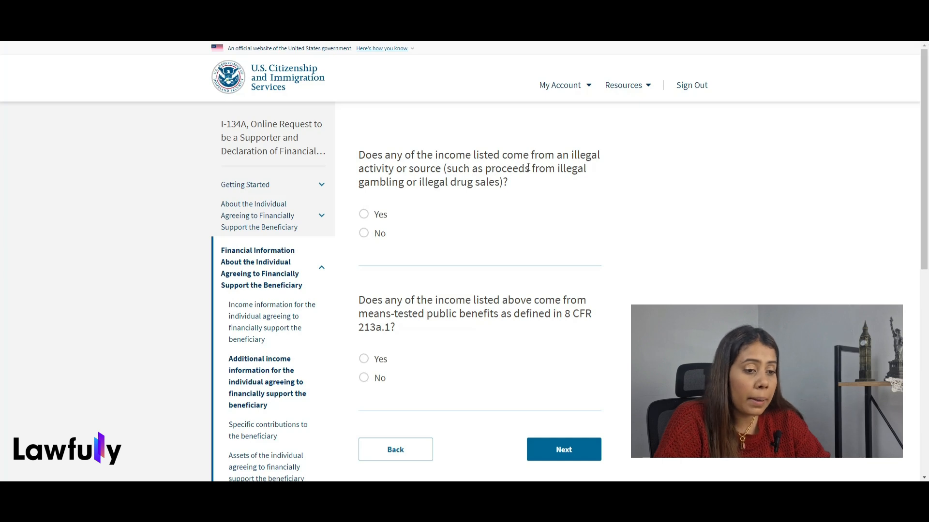
Step: Answer No to the illegal-income and means-tested public benefits questions, then go to the next page
{"action": "left_click", "coordinate": [363, 233]}
{"action": "scroll", "coordinate": [363, 310], "scroll_direction": "down", "scroll_amount": 2}
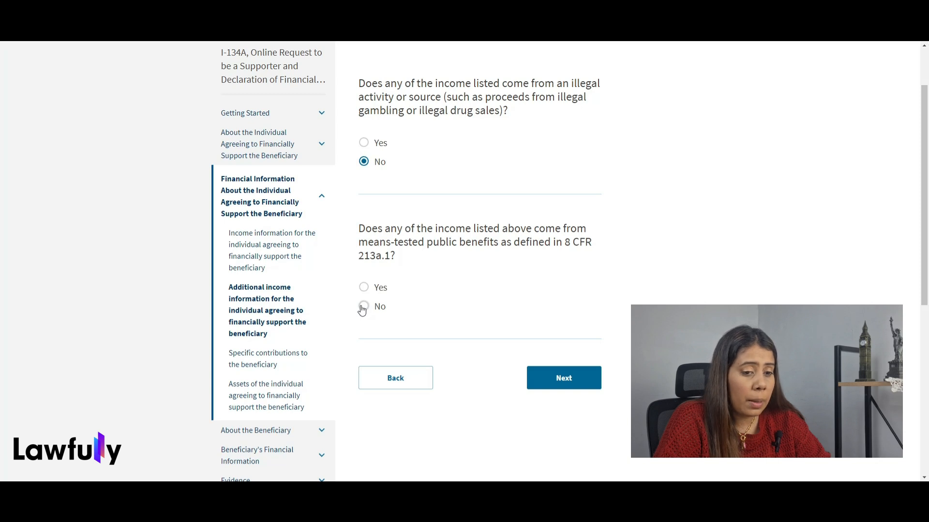
{"action": "left_click", "coordinate": [363, 307]}
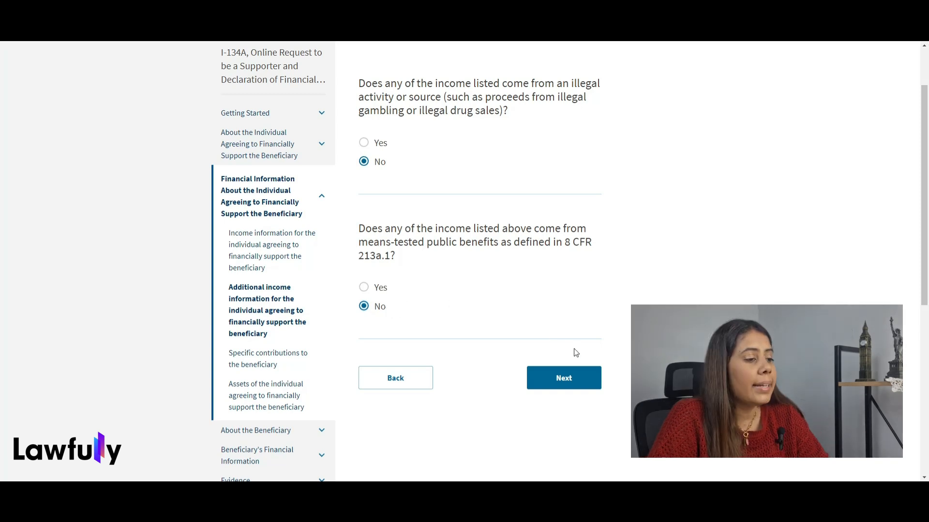
{"action": "left_click", "coordinate": [571, 379]}
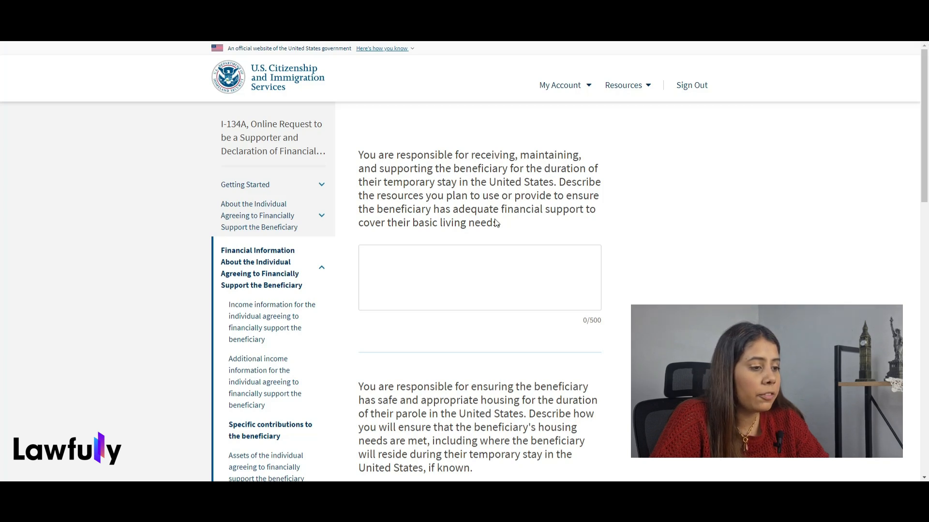
Step: Write that the supporter's income and savings will cover the beneficiary's basic living needs
{"action": "left_click", "coordinate": [506, 261]}
{"action": "type", "text": "I plan to use"}
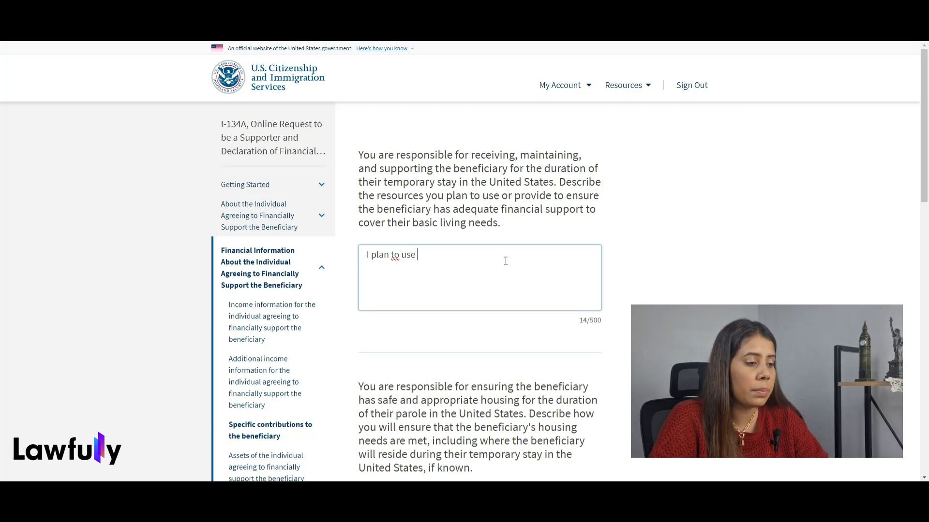
{"action": "type", "text": "my i"}
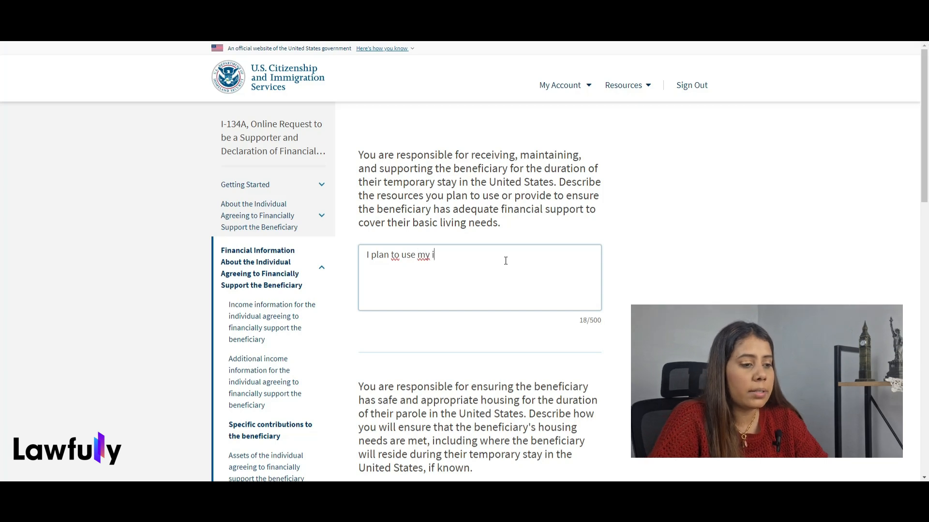
{"action": "type", "text": "ncome and"}
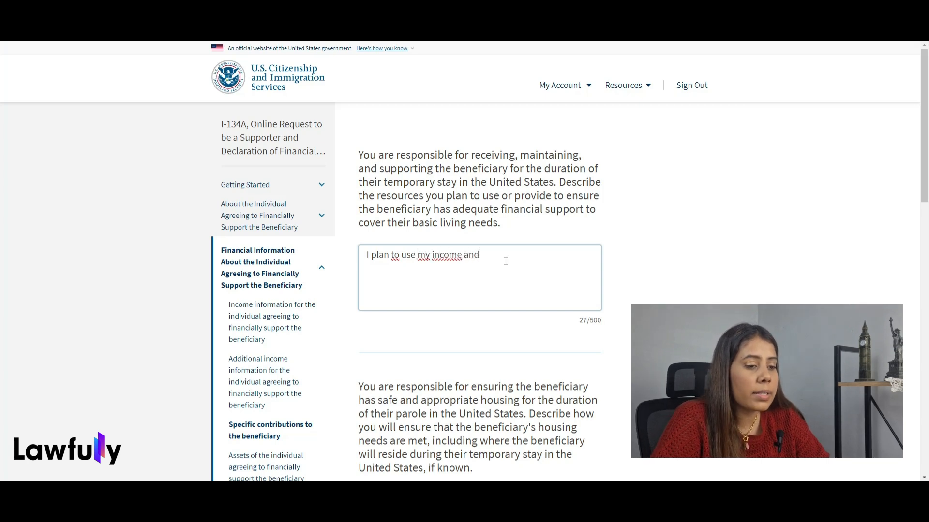
{"action": "type", "text": " savings to "}
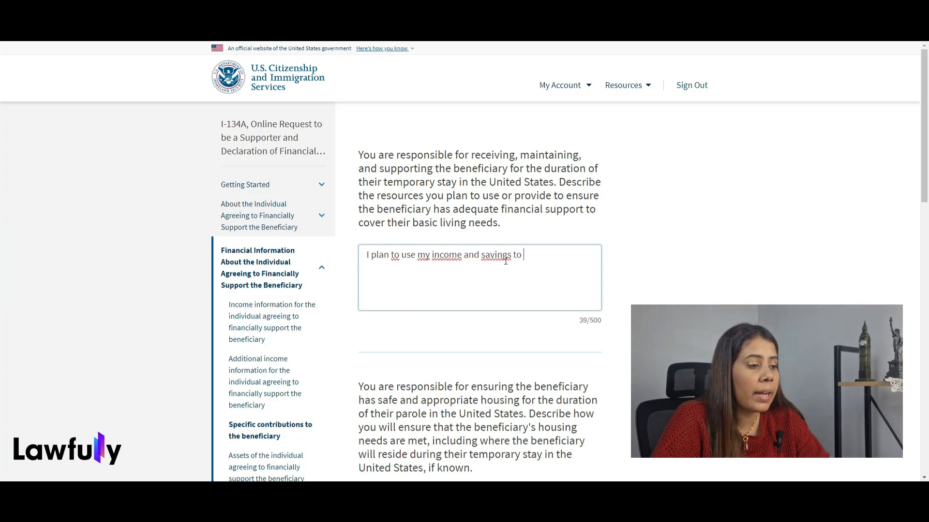
{"action": "type", "text": "provide"}
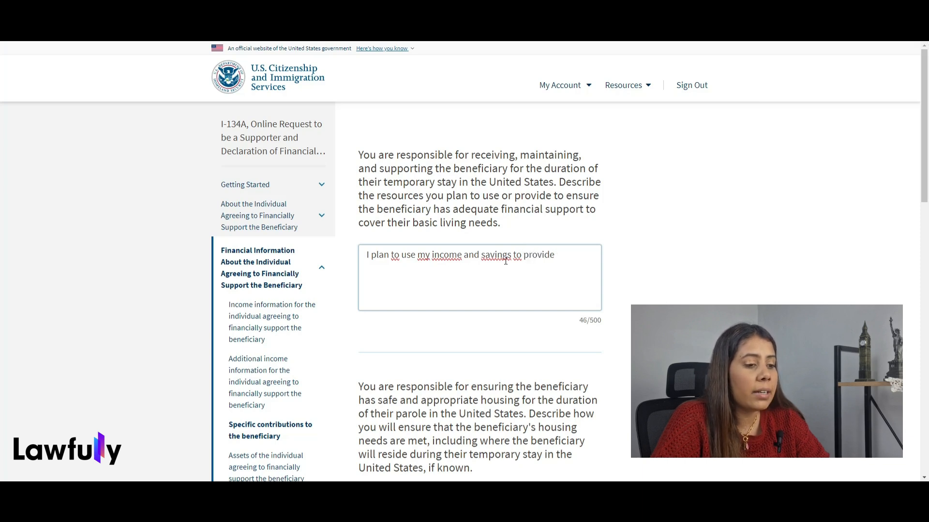
{"action": "type", "text": " the a"}
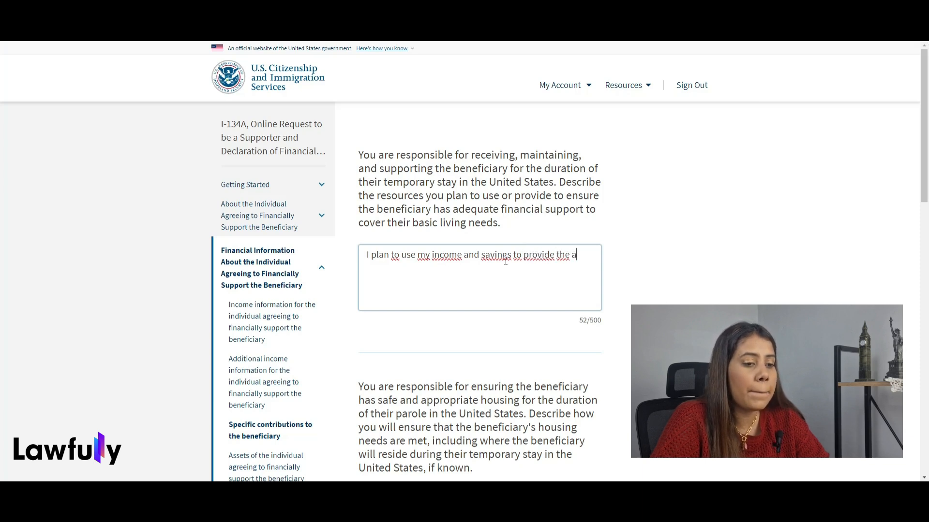
{"action": "type", "text": "dequat"}
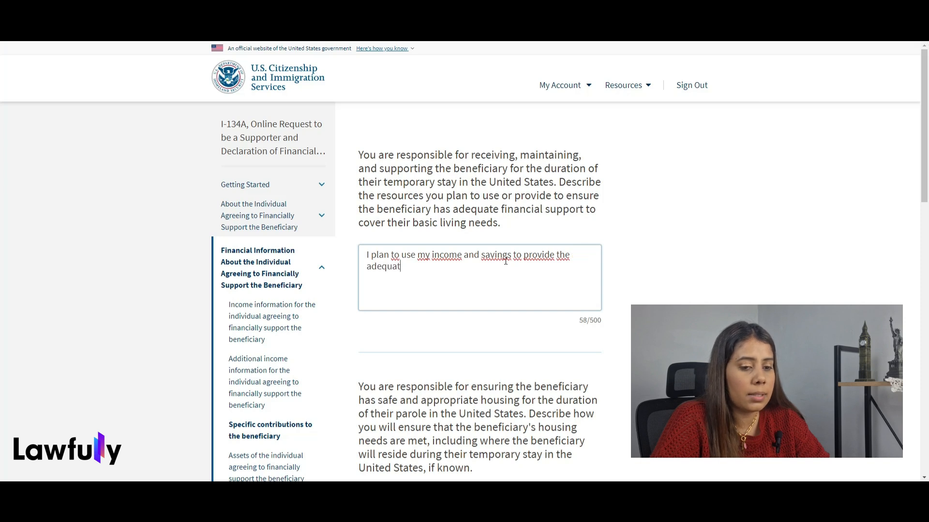
{"action": "type", "text": "e iinancila"}
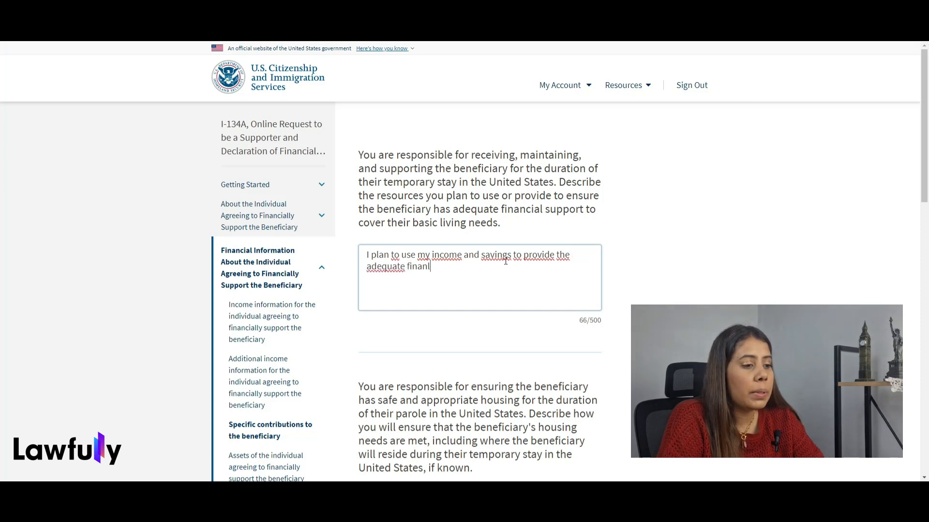
{"action": "key", "text": "BackSpace"}
{"action": "key", "text": "BackSpace"}
{"action": "type", "text": "al supprot"}
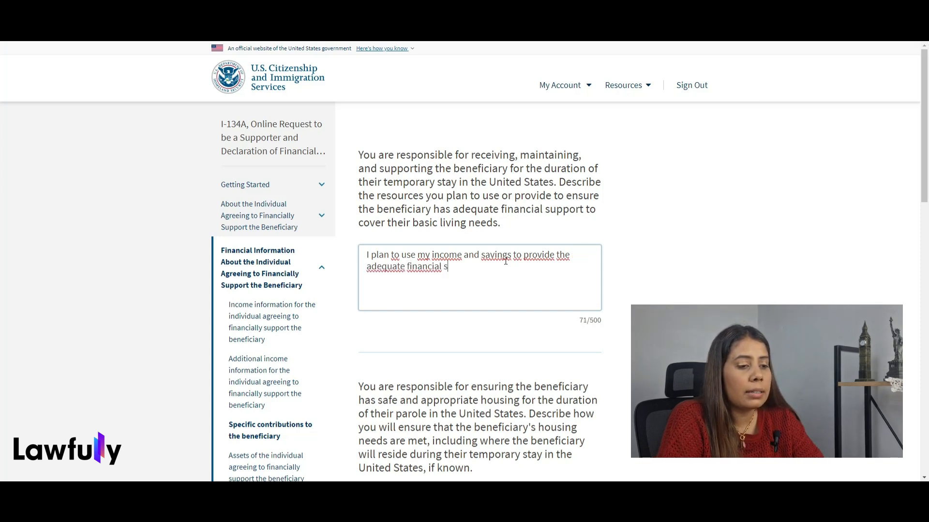
{"action": "key", "text": "BackSpace"}
{"action": "key", "text": "BackSpace"}
{"action": "key", "text": "BackSpace"}
{"action": "type", "text": "ort "}
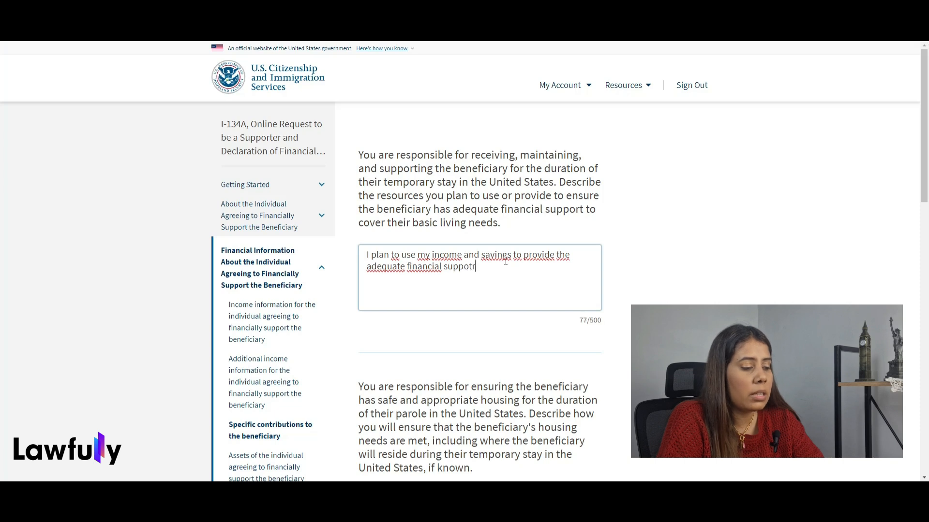
{"action": "type", "text": "to "}
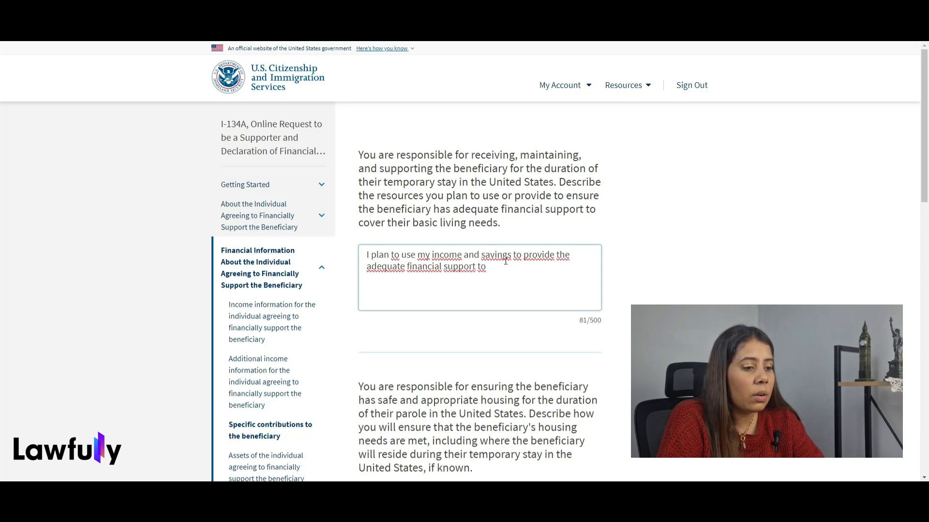
{"action": "type", "text": "cover the "}
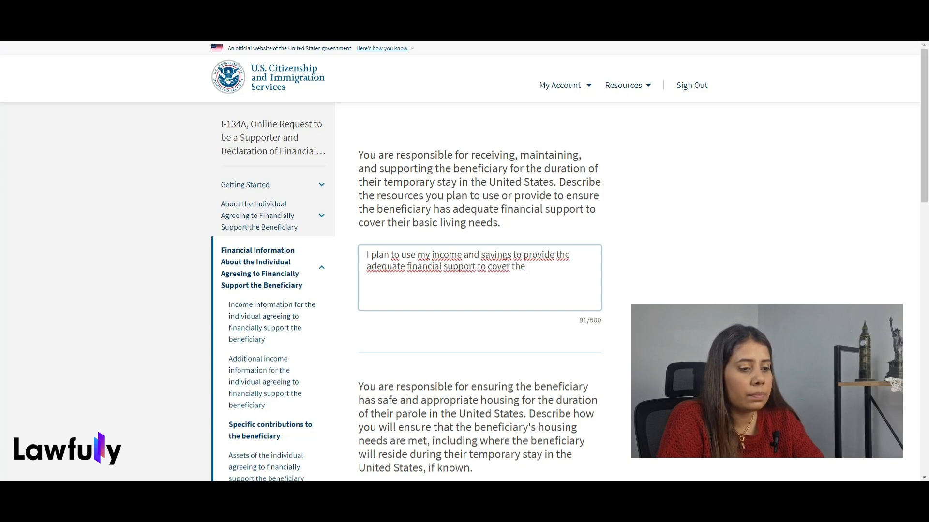
{"action": "type", "text": "benefici"}
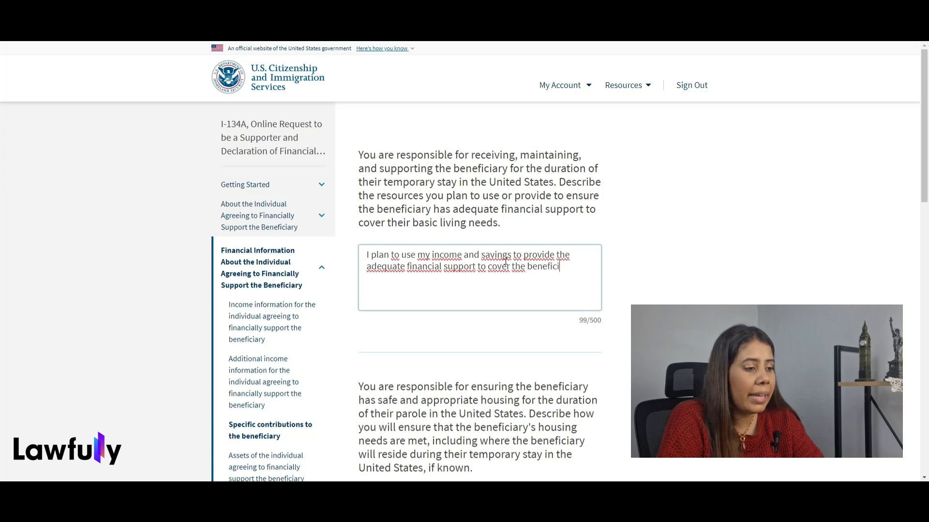
{"action": "type", "text": "ary"}
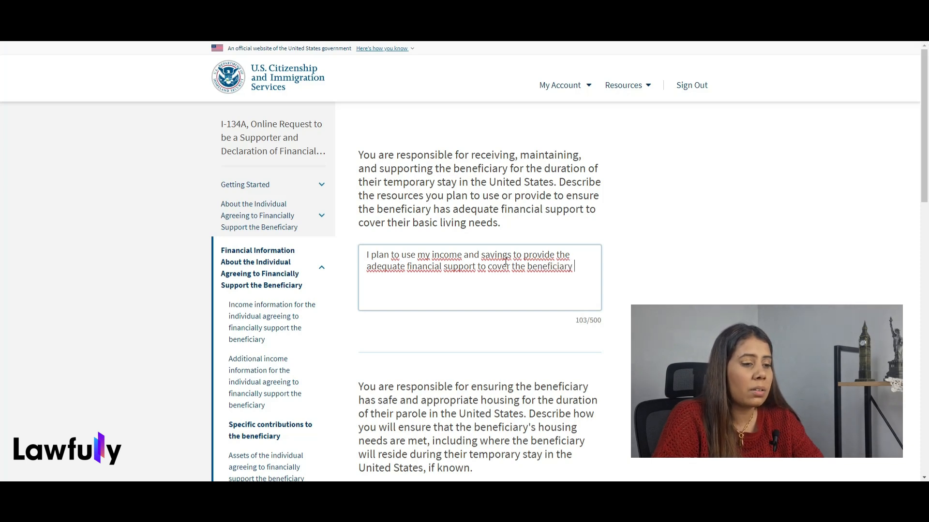
{"action": "key", "text": "BackSpace"}
{"action": "type", "text": "'s finan"}
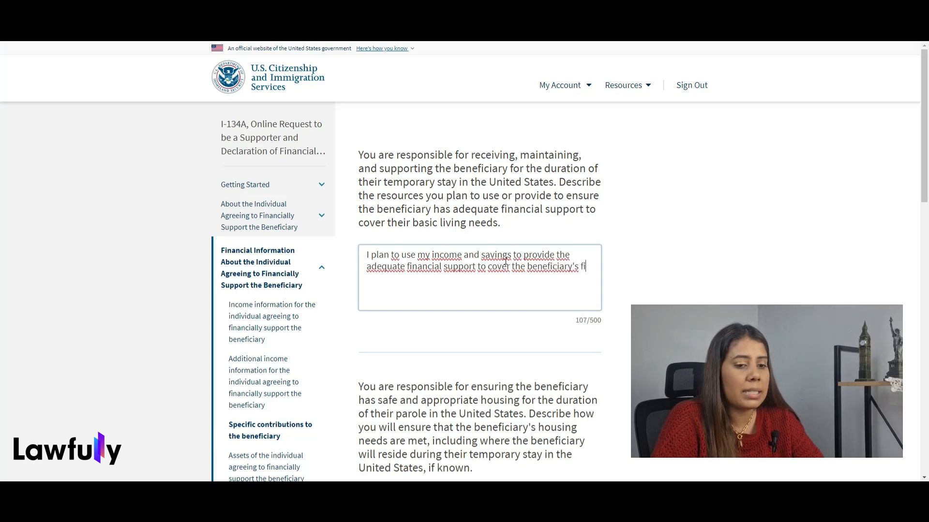
{"action": "key", "text": "BackSpace"}
{"action": "key", "text": "BackSpace"}
{"action": "key", "text": "BackSpace"}
{"action": "key", "text": "BackSpace"}
{"action": "key", "text": "BackSpace"}
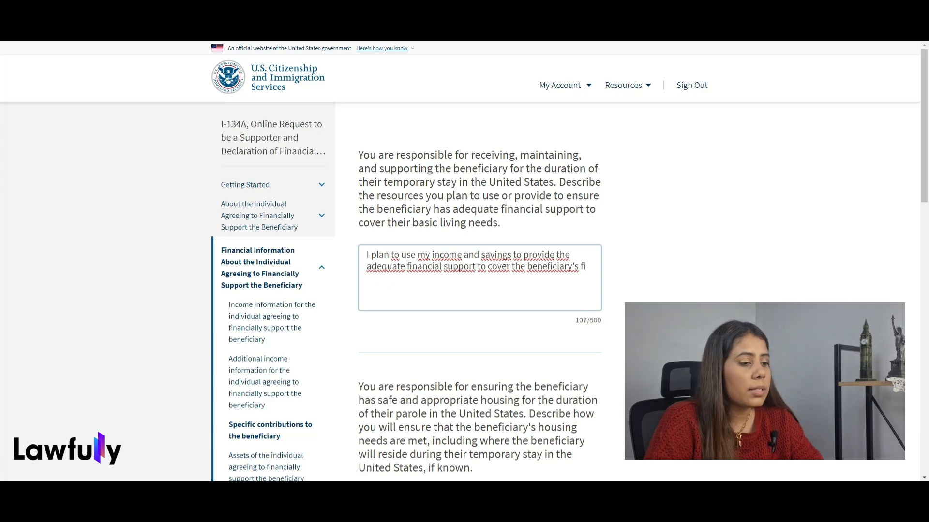
{"action": "type", "text": "basi"}
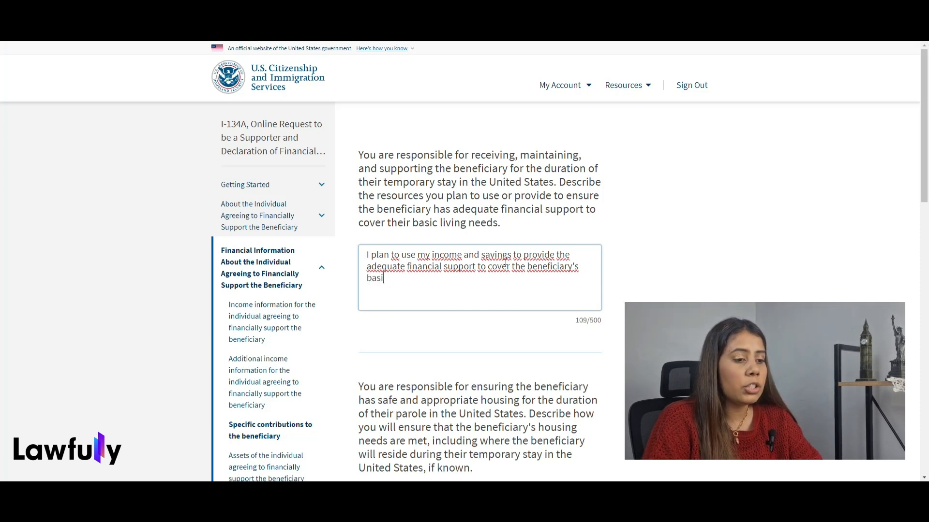
{"action": "type", "text": "c living needs."}
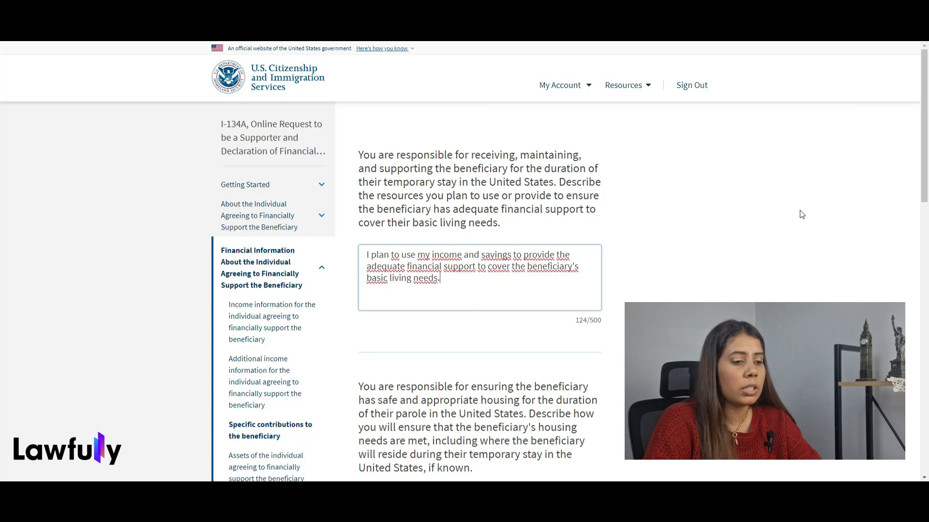
{"action": "left_click_drag", "start_coordinate": [926, 125], "coordinate": [927, 211]}
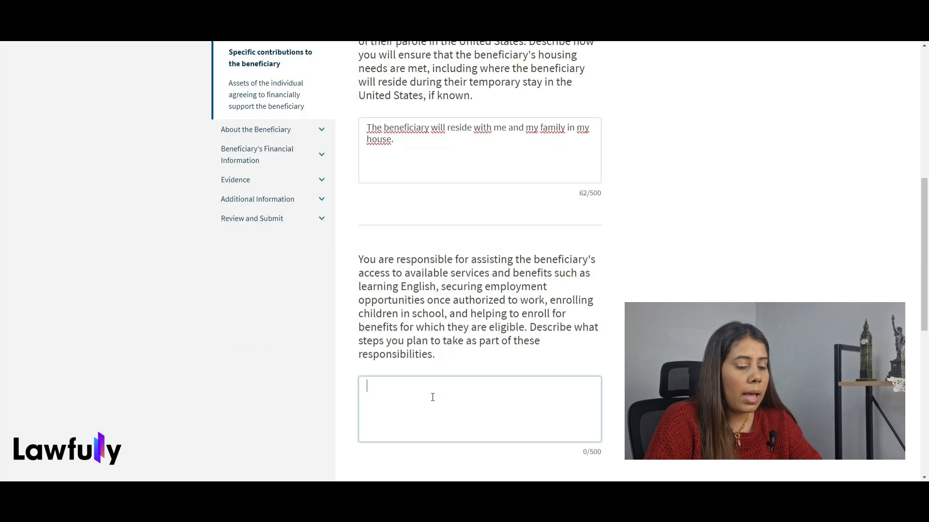
Step: Extend the housing answer: living with the family for 9 months, extendable until finding a home
{"action": "left_click", "coordinate": [495, 135]}
{"action": "type", "text": "family in my house for a peri"}
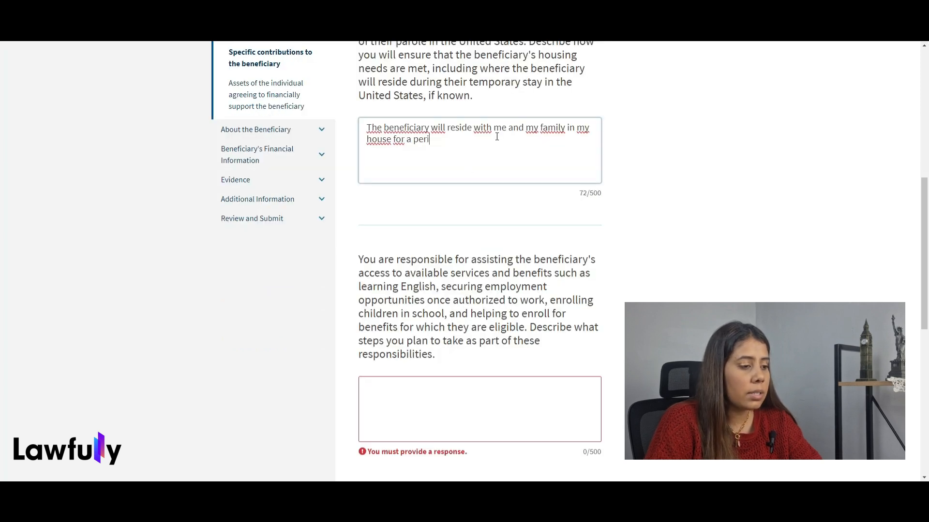
{"action": "type", "text": "od of 9 "}
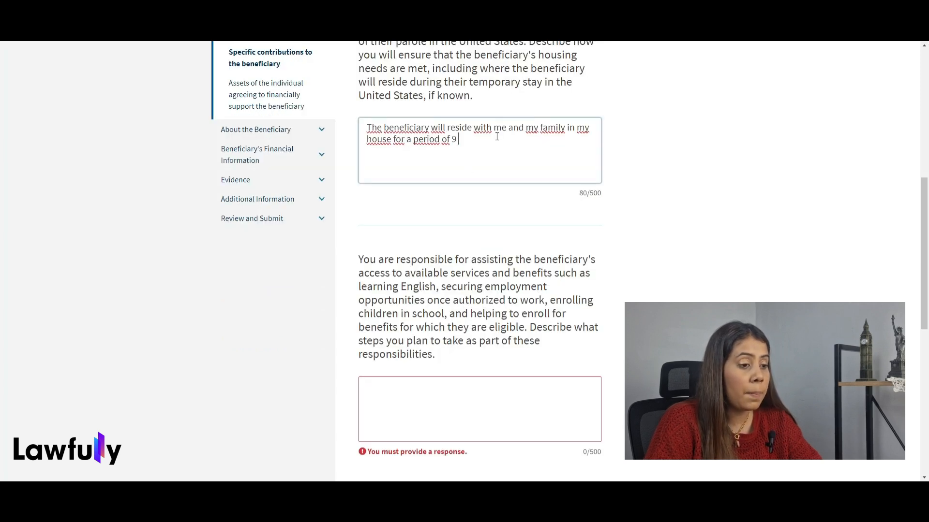
{"action": "type", "text": "months that can be e"}
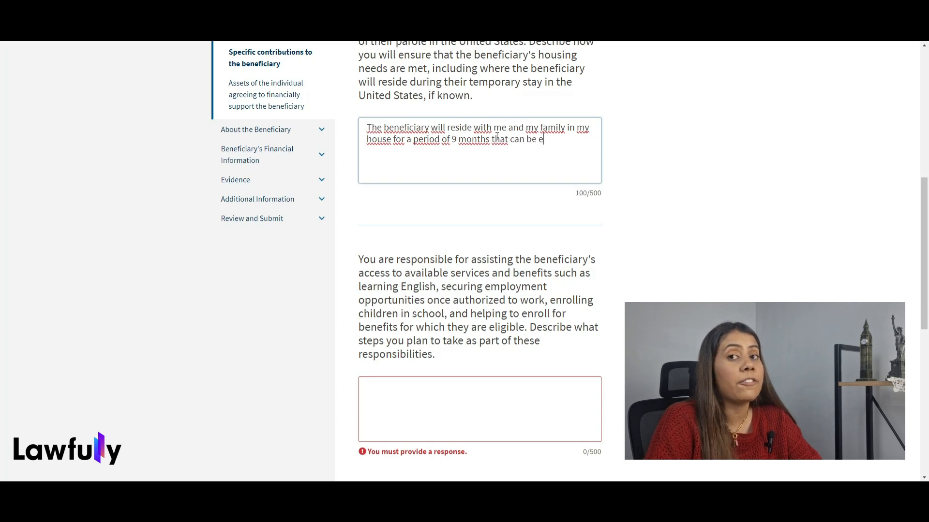
{"action": "type", "text": "xtended until the benefi"}
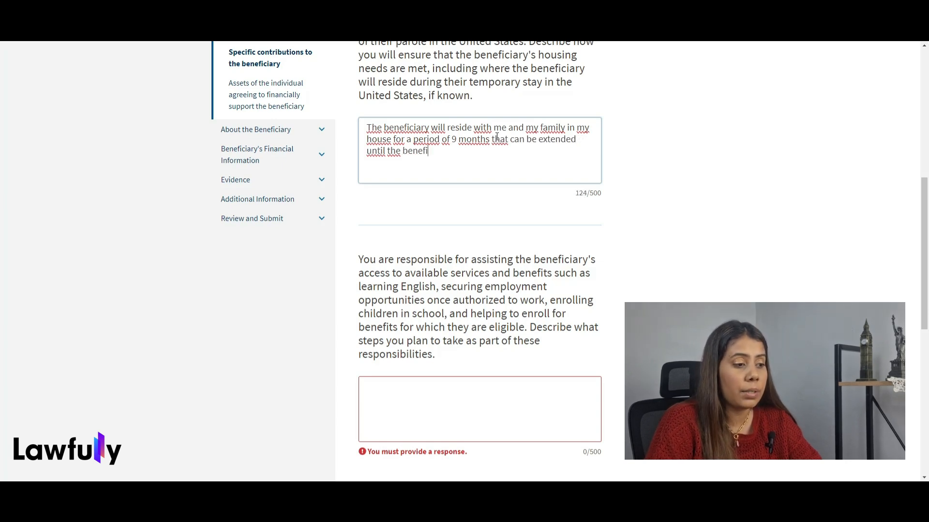
{"action": "type", "text": "ciary finds an appropriate home."}
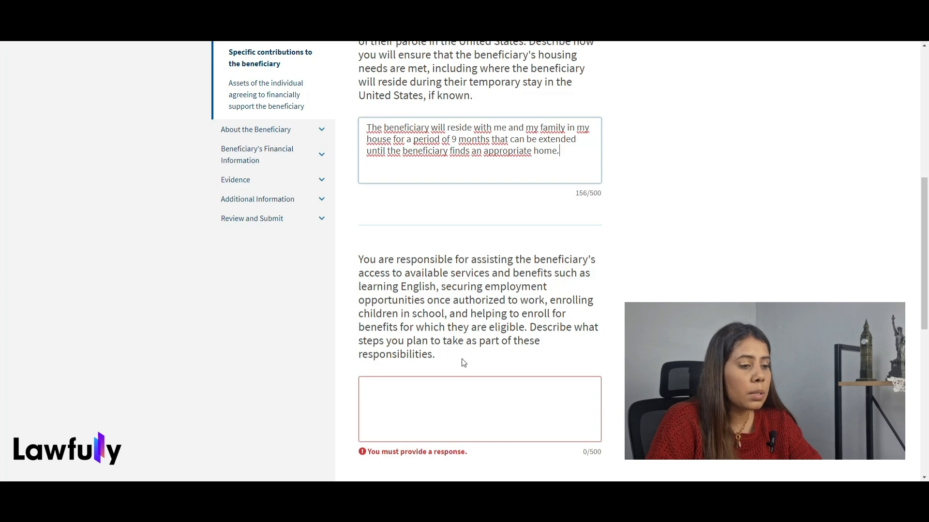
{"action": "left_click", "coordinate": [446, 399]}
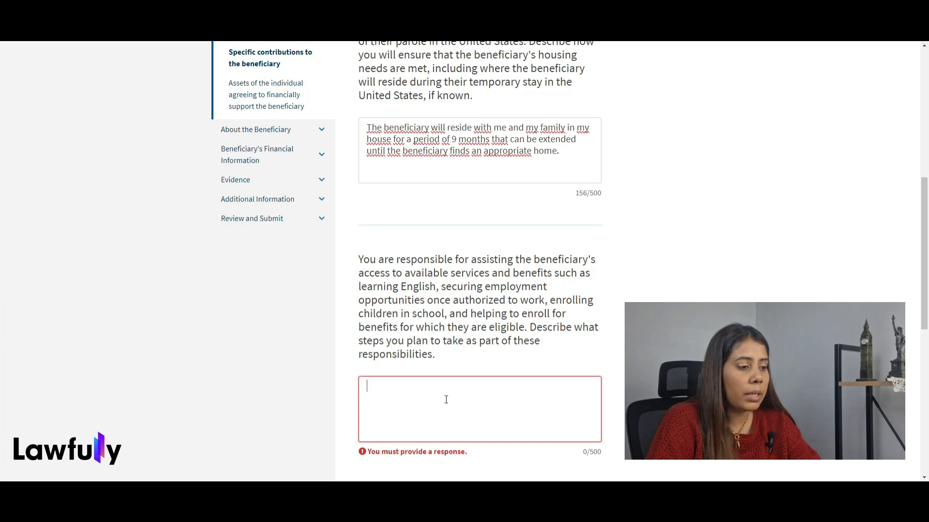
Step: Describe helping her find a job, enrol in English and possibly translate documents, then continue
{"action": "type", "text": "I will be"}
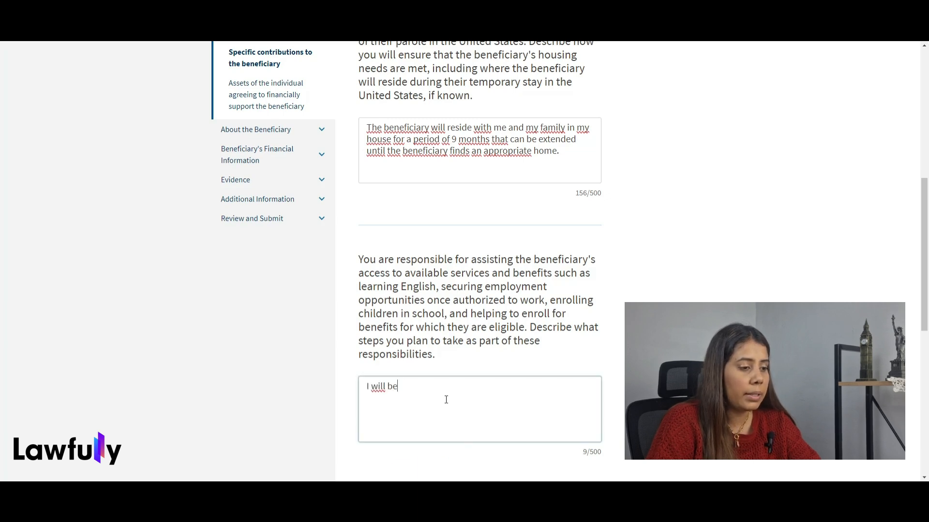
{"action": "type", "text": " responsible for helping her find a job, "}
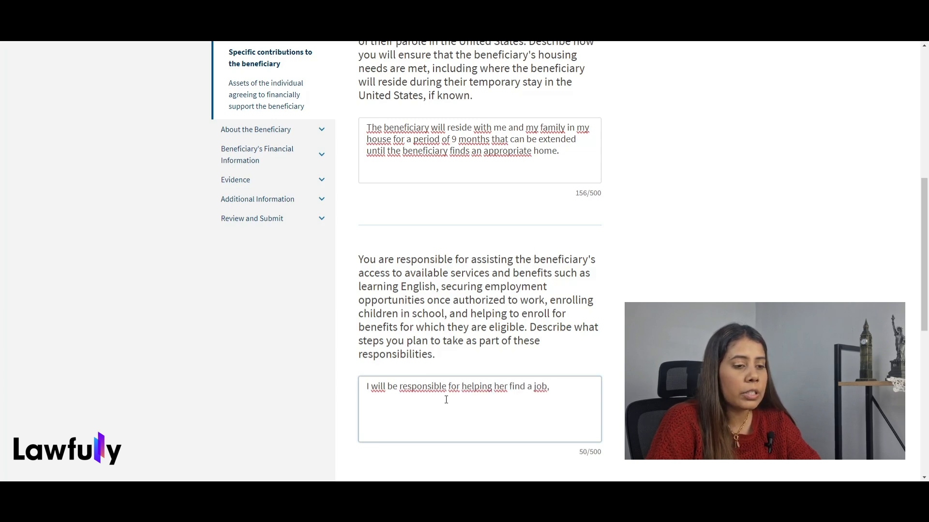
{"action": "type", "text": "enrolling in an English course"}
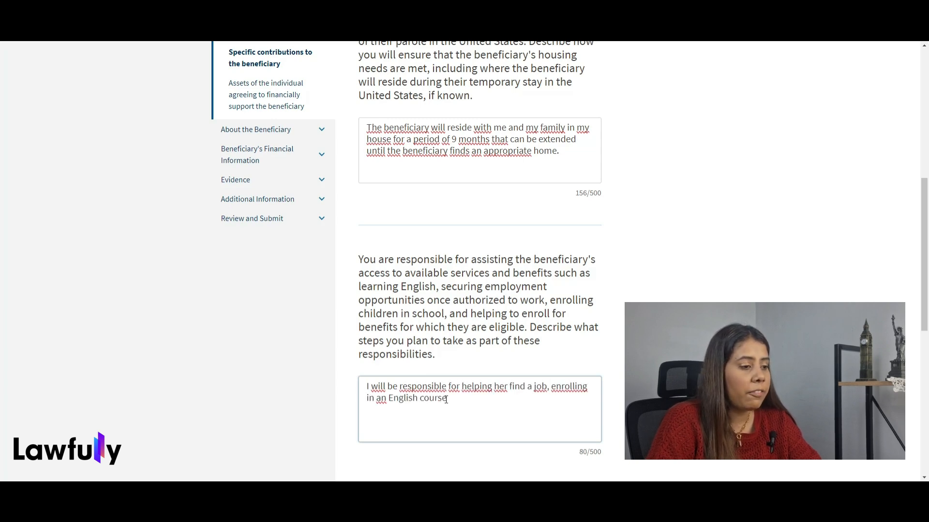
{"action": "type", "text": ", translations and all"}
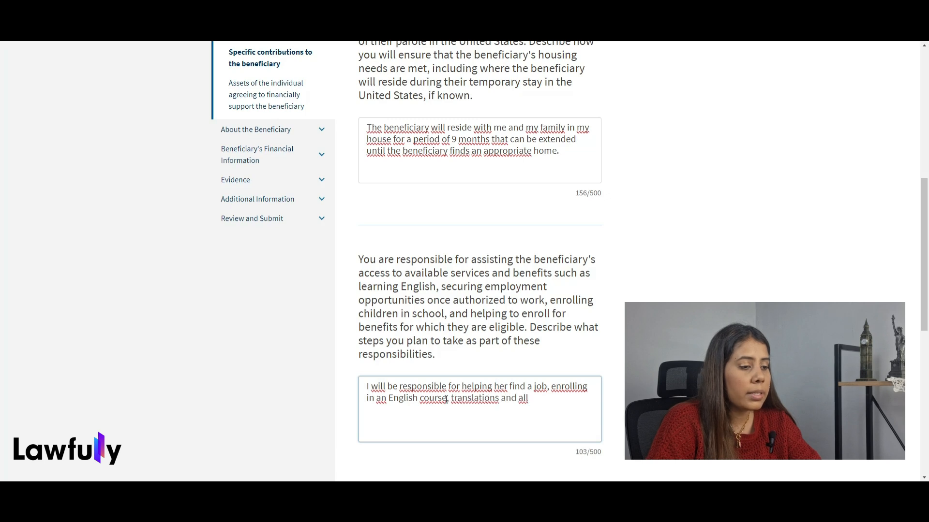
{"action": "key", "text": "BackSpace"}
{"action": "key", "text": "BackSpace"}
{"action": "key", "text": "BackSpace"}
{"action": "key", "text": "BackSpace"}
{"action": "key", "text": "BackSpace"}
{"action": "key", "text": "BackSpace"}
{"action": "key", "text": "BackSpace"}
{"action": "key", "text": "BackSpace"}
{"action": "key", "text": "BackSpace"}
{"action": "key", "text": "BackSpace"}
{"action": "key", "text": "BackSpace"}
{"action": "key", "text": "BackSpace"}
{"action": "key", "text": "BackSpace"}
{"action": "key", "text": "BackSpace"}
{"action": "key", "text": "BackSpace"}
{"action": "key", "text": "BackSpace"}
{"action": "key", "text": "BackSpace"}
{"action": "key", "text": "BackSpace"}
{"action": "type", "text": "poss"}
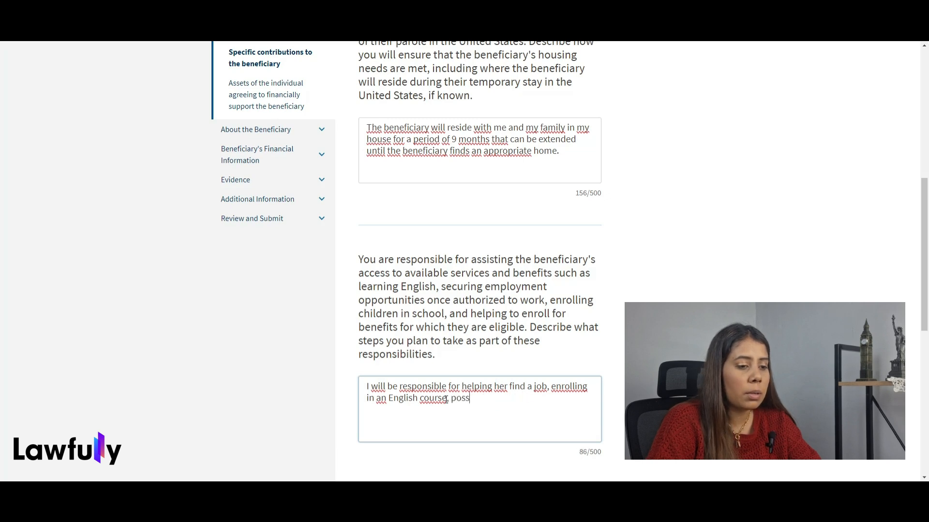
{"action": "type", "text": "ible future translation of documents."}
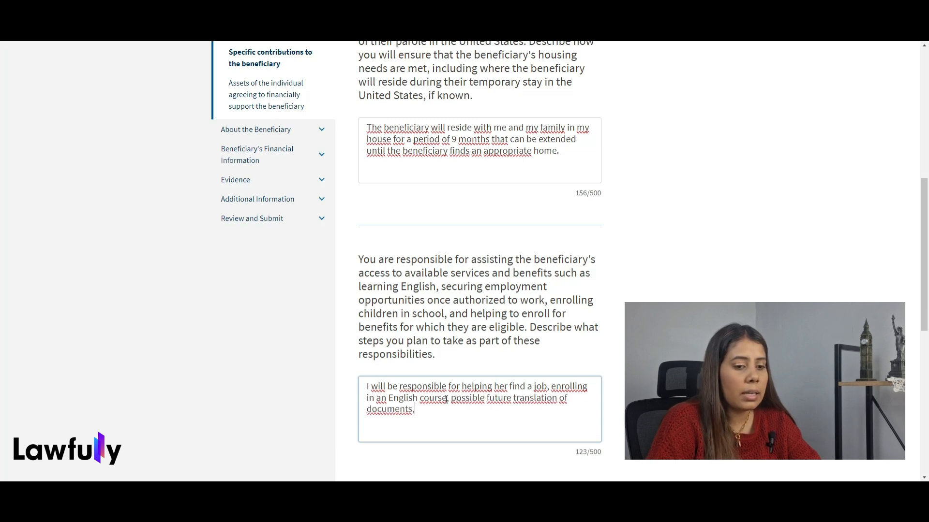
{"action": "left_click", "coordinate": [454, 398]}
{"action": "type", "text": "and"}
{"action": "scroll", "coordinate": [532, 358], "scroll_direction": "down", "scroll_amount": 2}
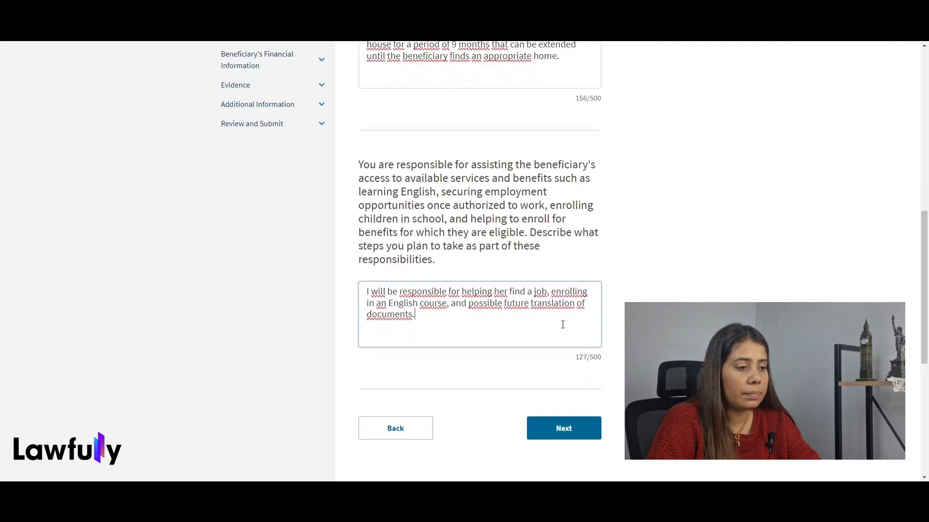
{"action": "left_click", "coordinate": [571, 432]}
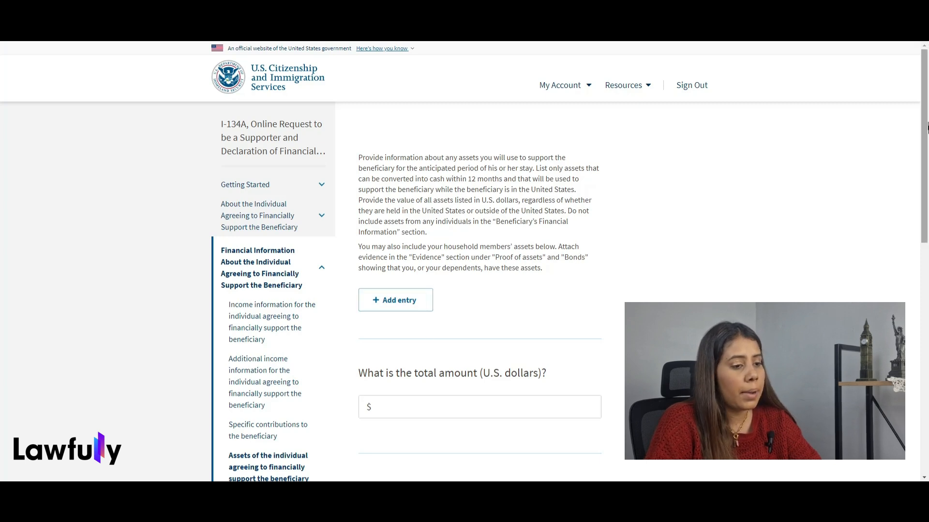
Step: Scroll the assets page to view its empty entries, total and earlier-filing question
{"action": "left_click_drag", "start_coordinate": [927, 128], "coordinate": [926, 165]}
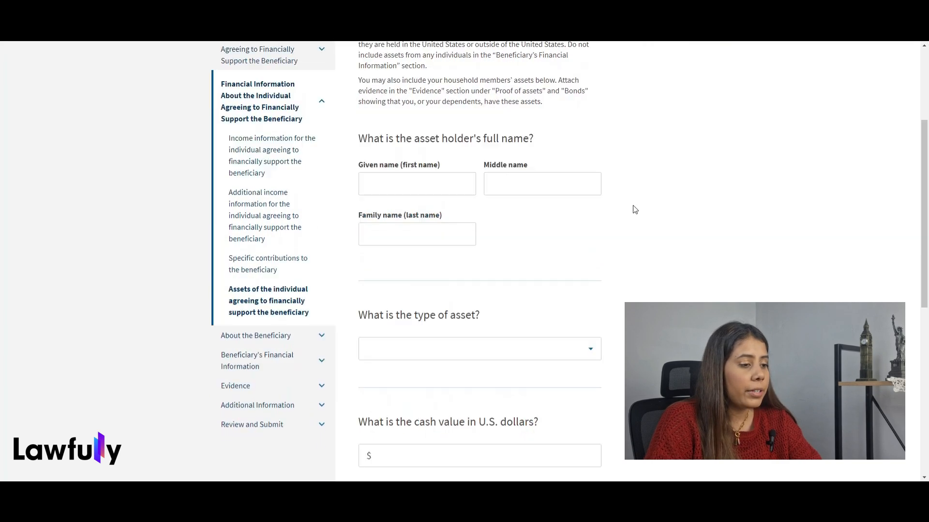
Step: Add a Savings - Bank Account asset worth 80000 under the account holder's name
{"action": "left_click", "coordinate": [396, 176]}
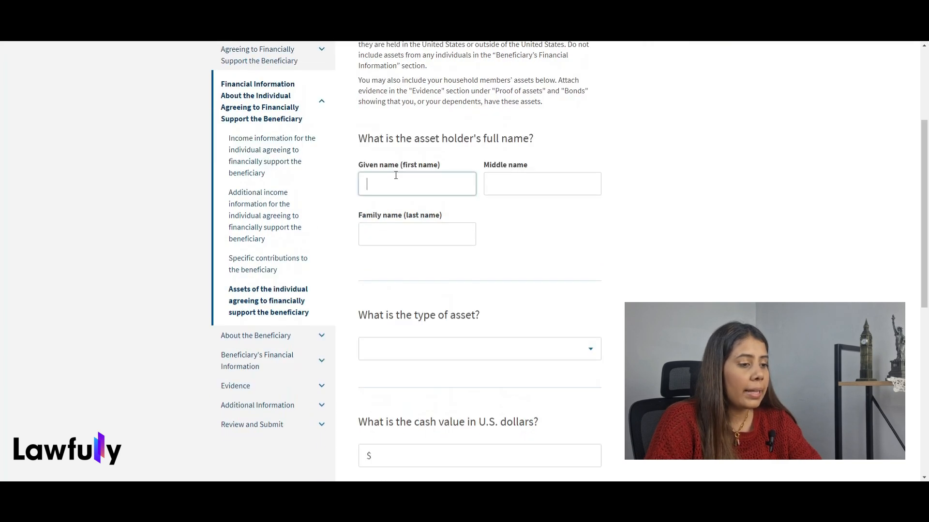
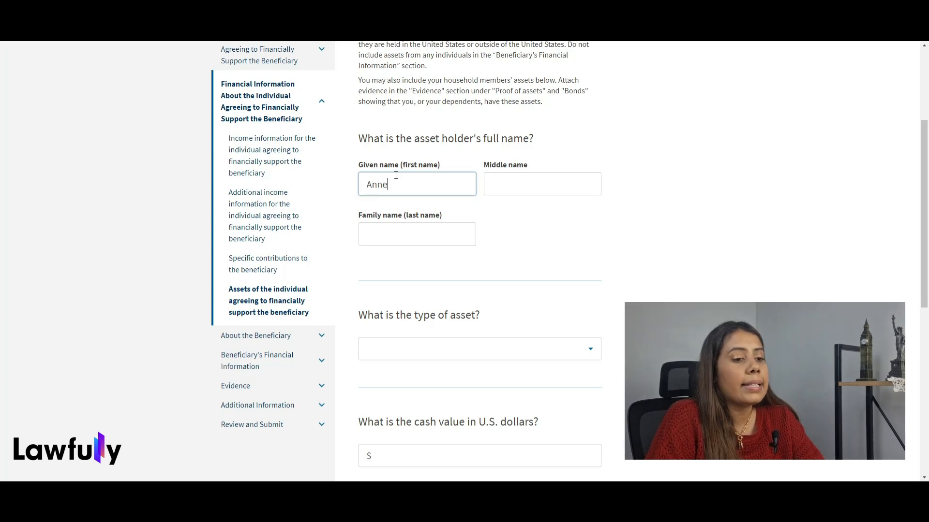
{"action": "key", "text": "Tab"}
{"action": "key", "text": "Tab"}
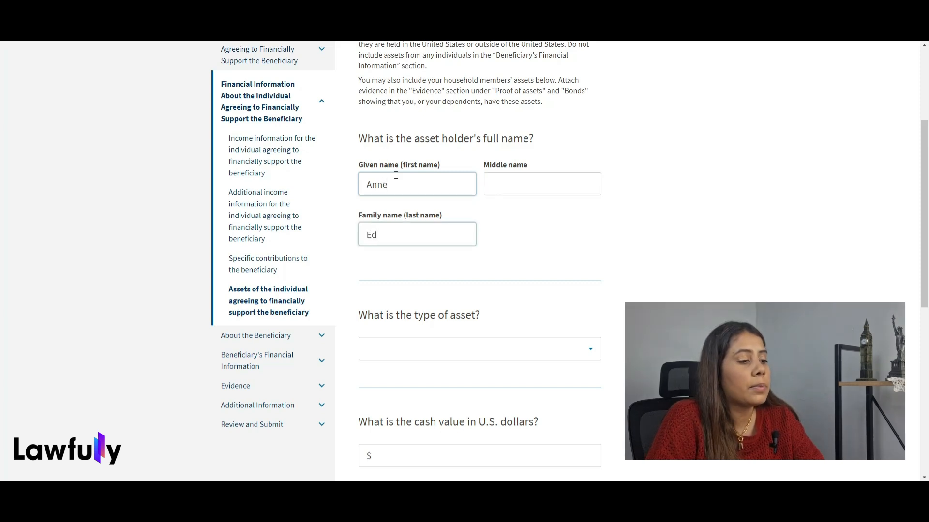
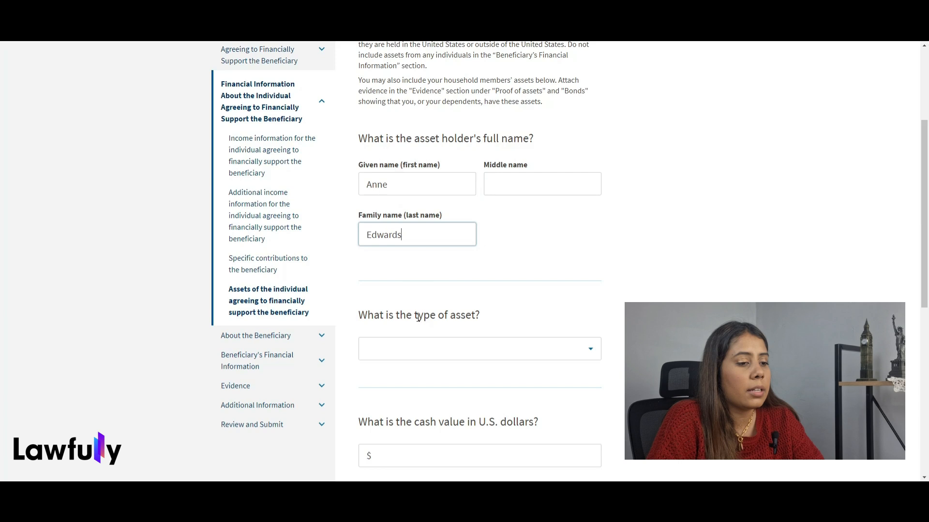
{"action": "left_click", "coordinate": [434, 354]}
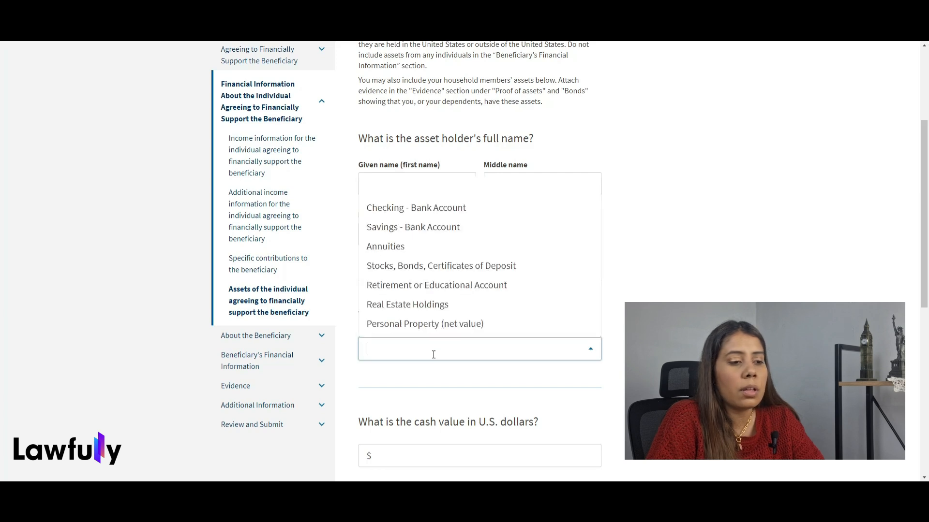
{"action": "left_click", "coordinate": [475, 236]}
{"action": "left_click_drag", "start_coordinate": [927, 182], "coordinate": [927, 243]}
{"action": "left_click", "coordinate": [500, 303]}
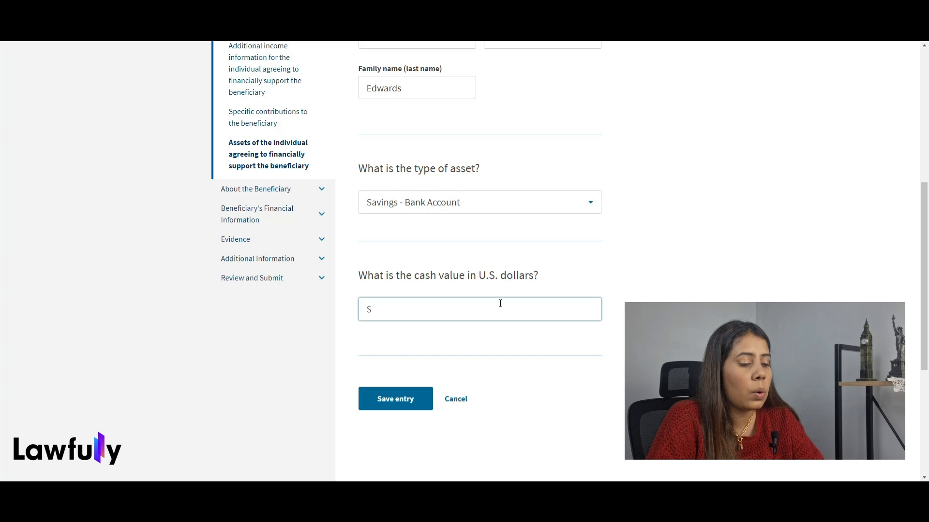
{"action": "type", "text": "800000"}
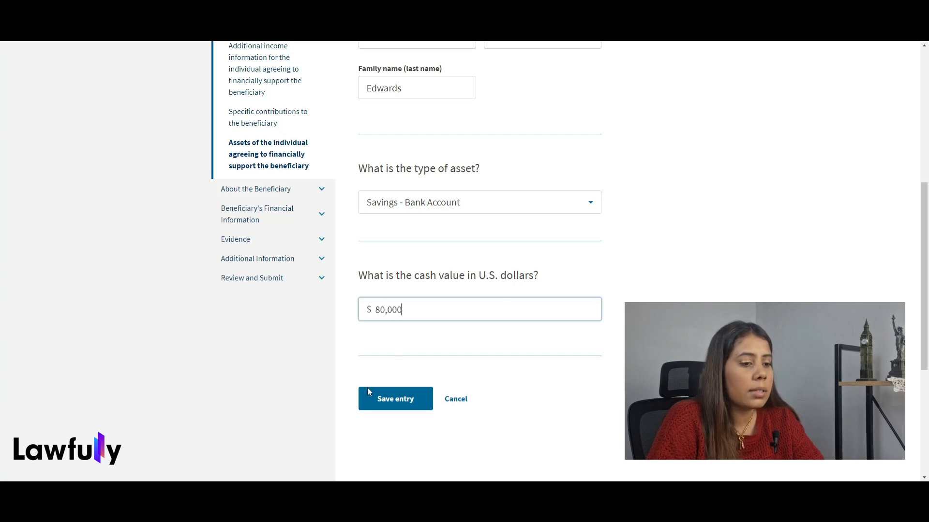
{"action": "left_click", "coordinate": [374, 395]}
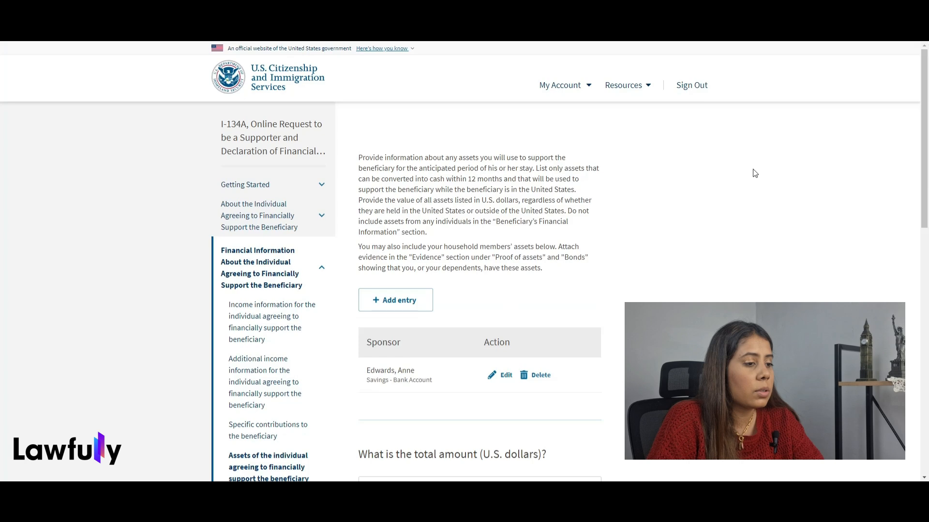
{"action": "left_click_drag", "start_coordinate": [927, 92], "coordinate": [925, 124]}
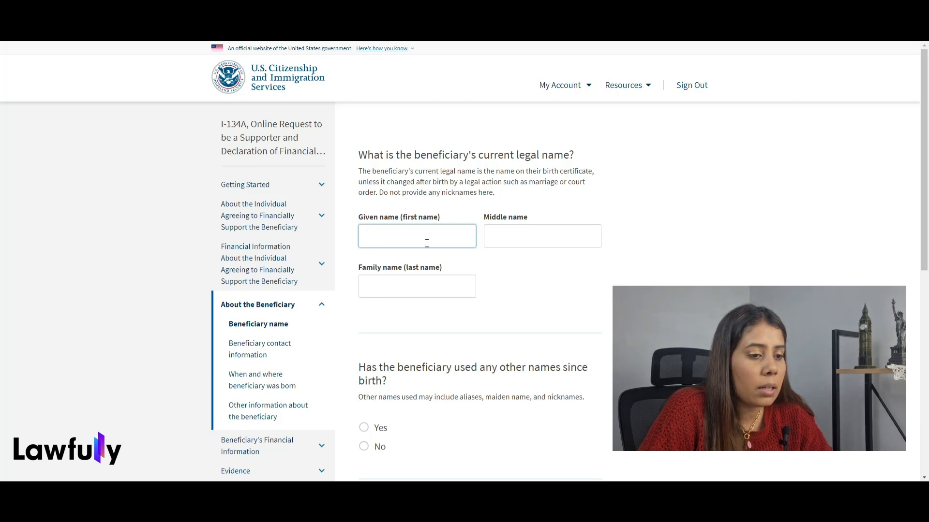
Step: Enter the beneficiary's given and family names, answer No to other names, and continue
{"action": "left_click", "coordinate": [413, 291]}
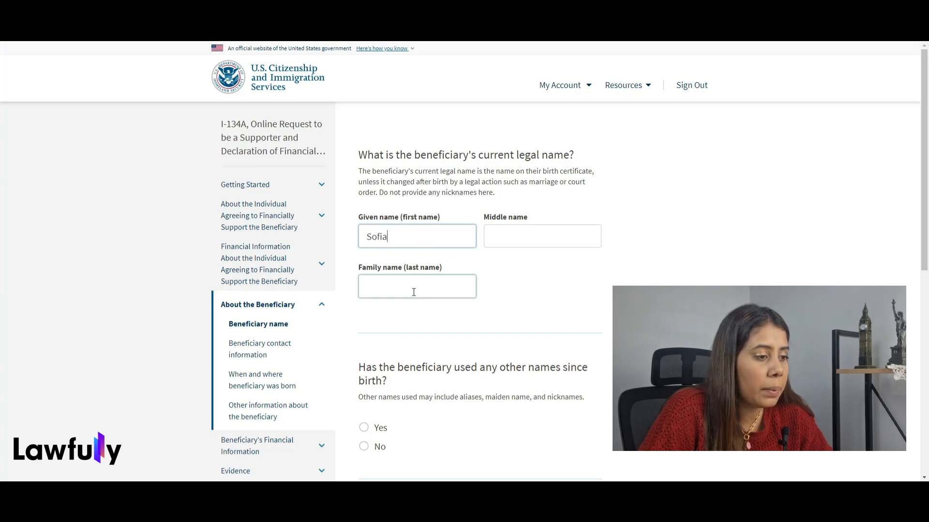
{"action": "type", "text": "R"}
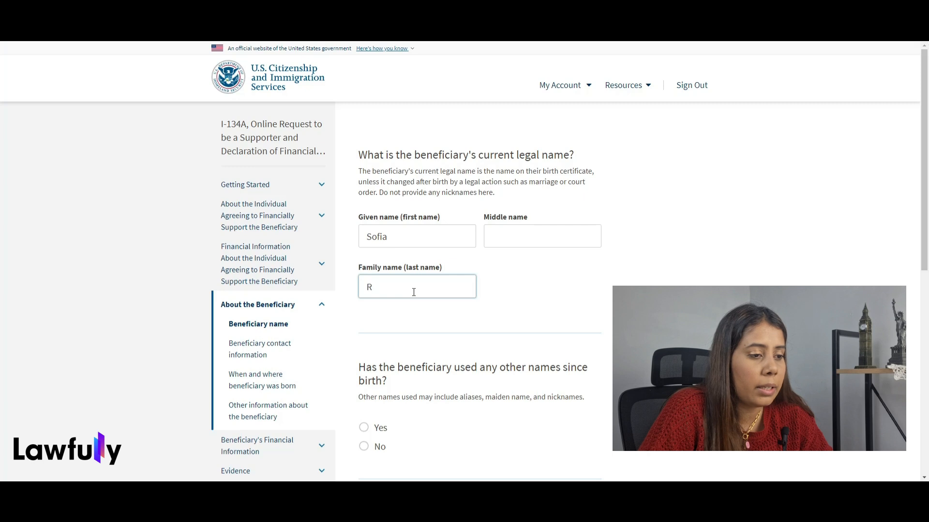
{"action": "key", "text": "BackSpace"}
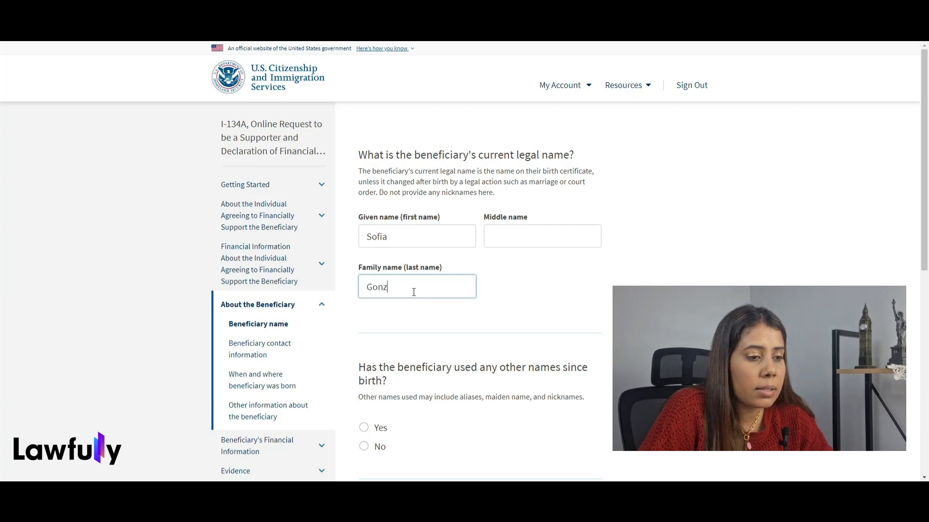
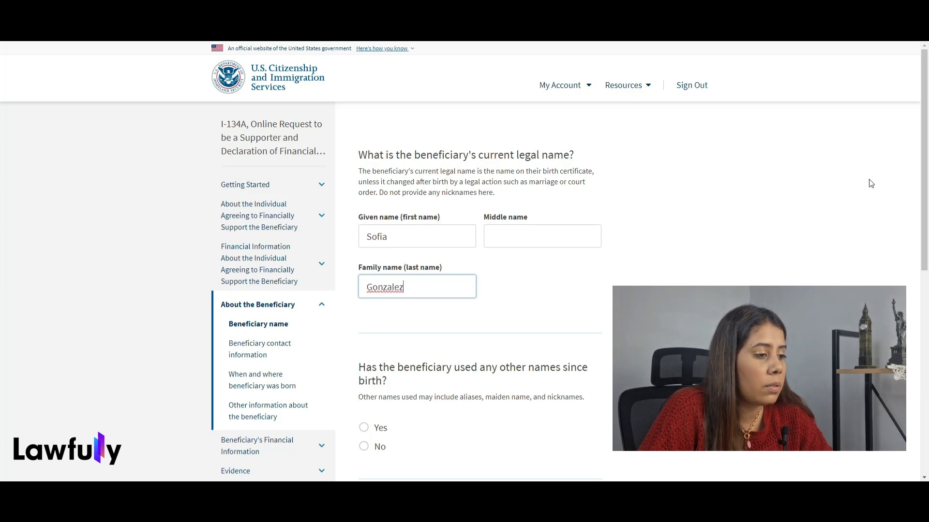
{"action": "left_click_drag", "start_coordinate": [924, 169], "coordinate": [924, 237]}
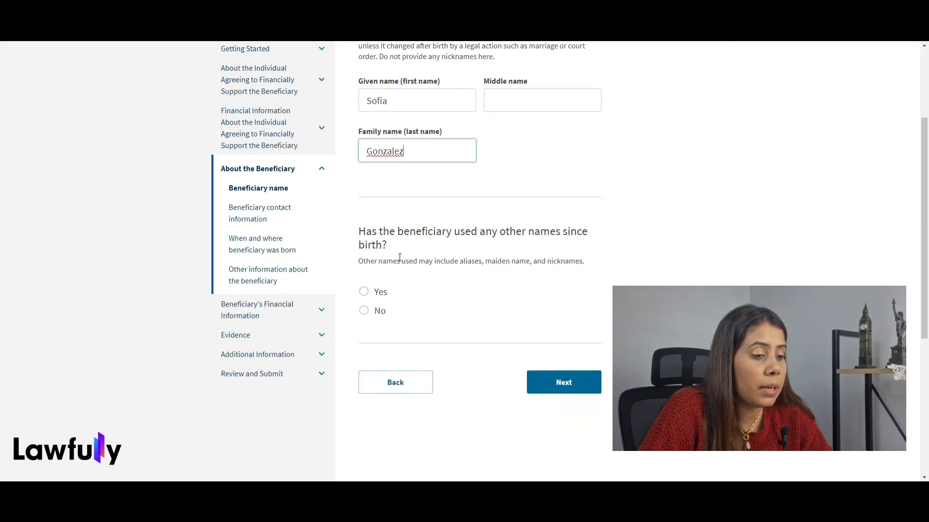
{"action": "left_click", "coordinate": [365, 312]}
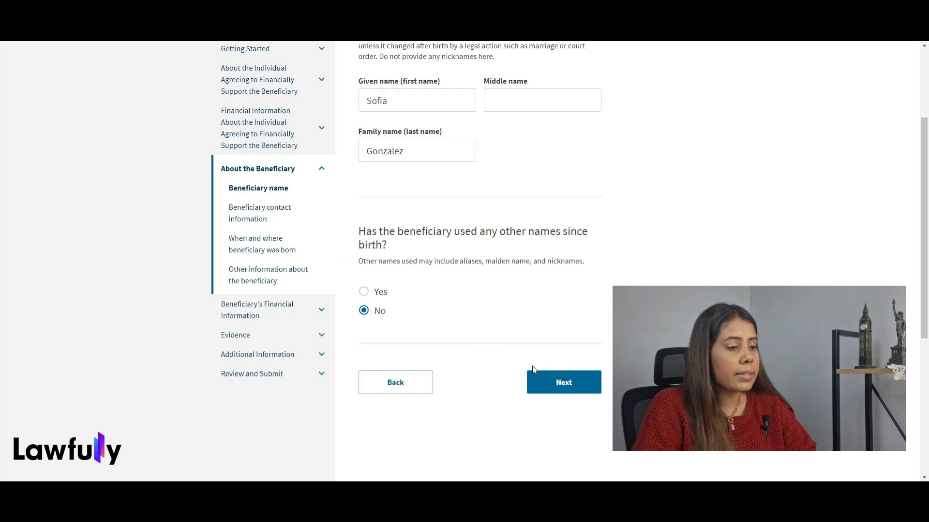
{"action": "left_click", "coordinate": [556, 381]}
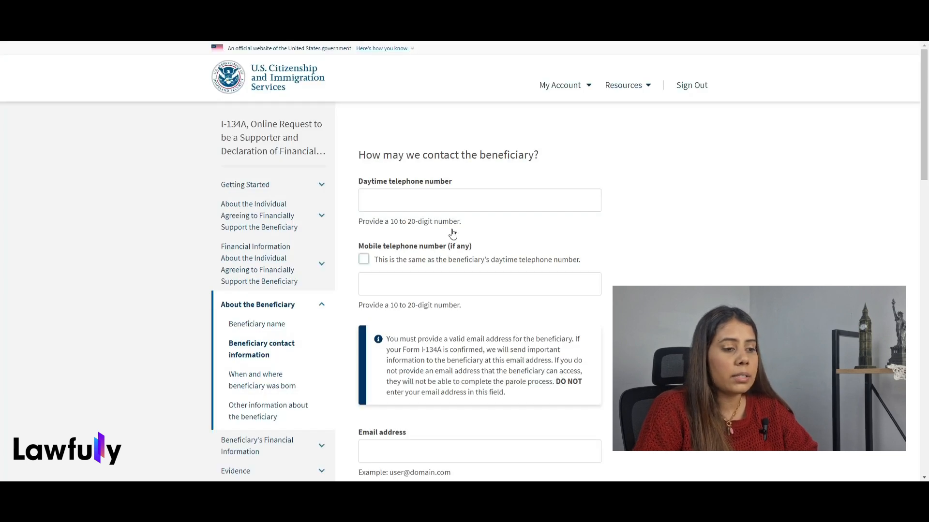
Step: Enter the beneficiary's daytime phone number and mark the mobile number as the same
{"action": "left_click", "coordinate": [436, 194]}
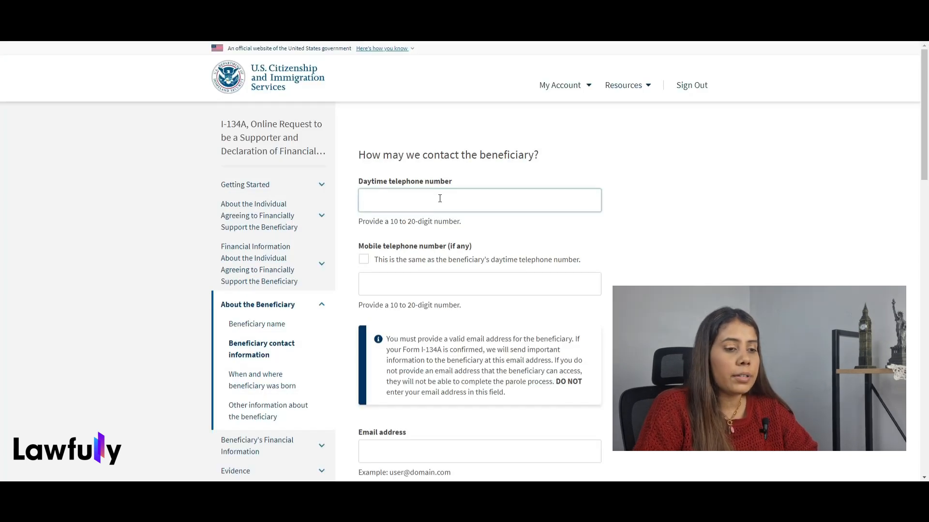
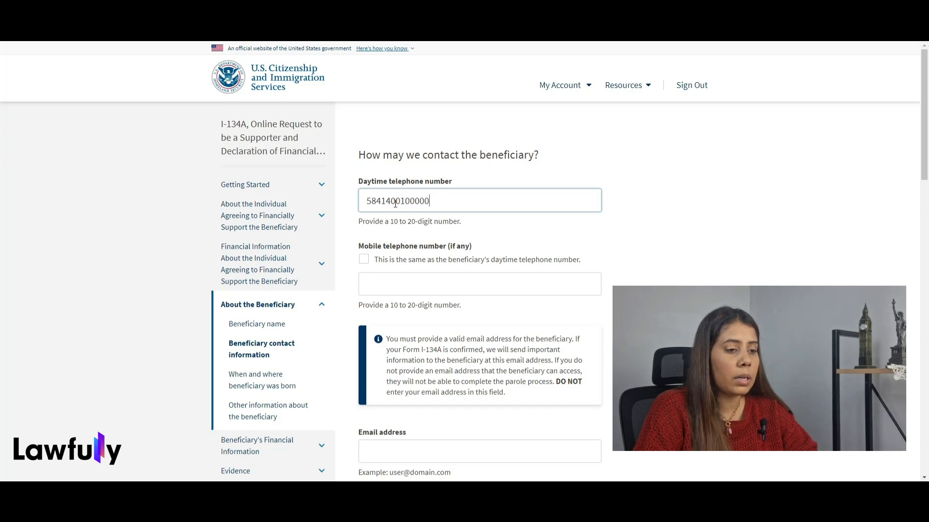
{"action": "key", "text": "BackSpace"}
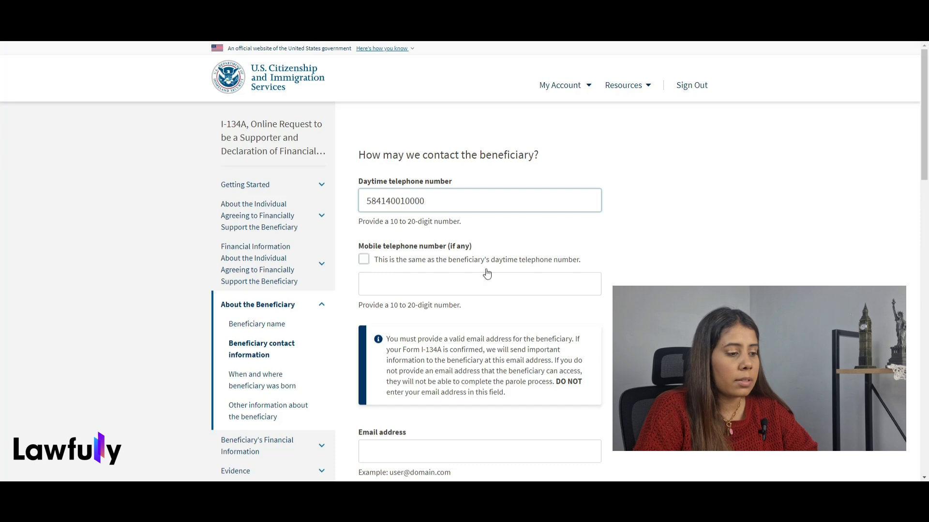
{"action": "left_click", "coordinate": [365, 259]}
{"action": "scroll", "coordinate": [532, 218], "scroll_direction": "down", "scroll_amount": 5}
Step: Enter the beneficiary's e-mail address and confirm it in the second field
{"action": "left_click", "coordinate": [519, 212]}
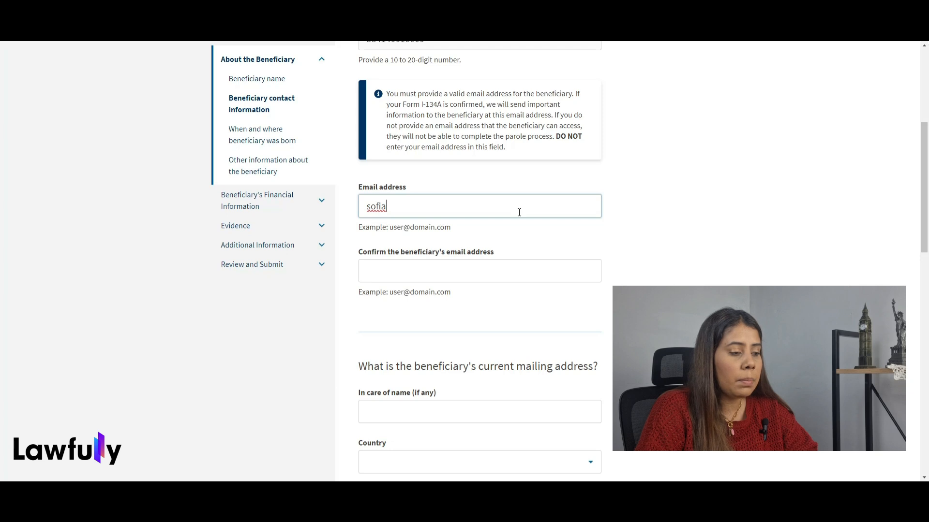
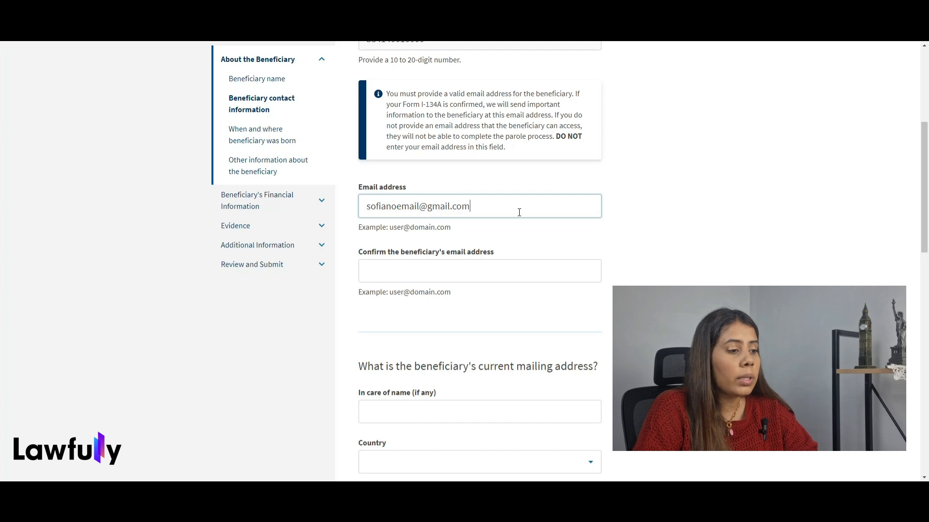
{"action": "left_click", "coordinate": [461, 272]}
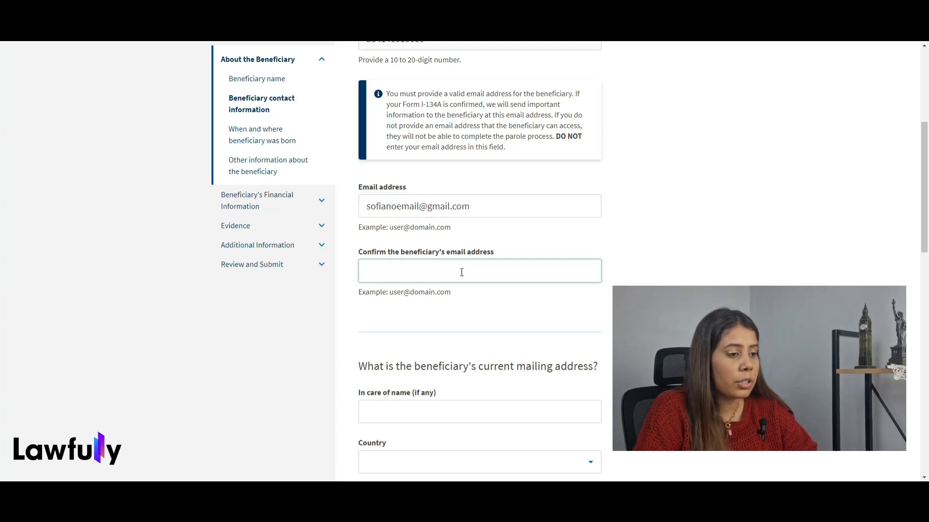
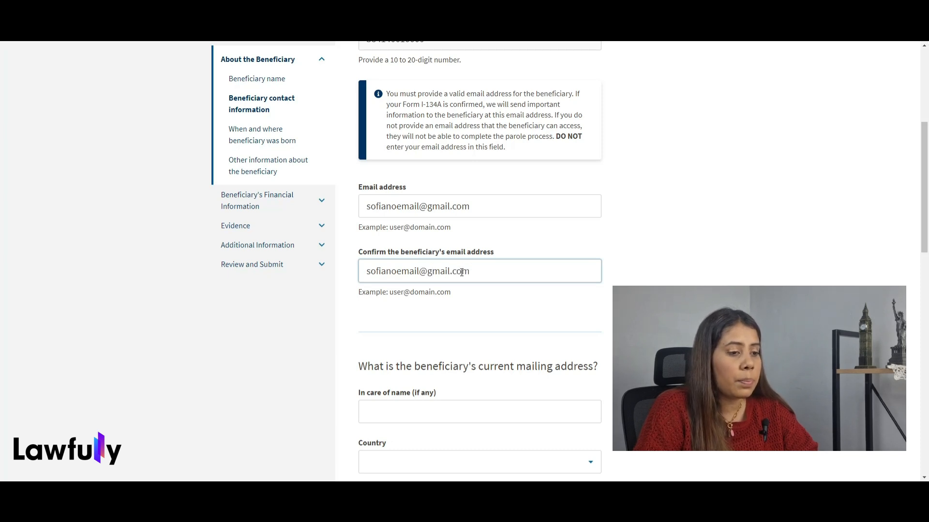
{"action": "left_click_drag", "start_coordinate": [924, 207], "coordinate": [924, 280]}
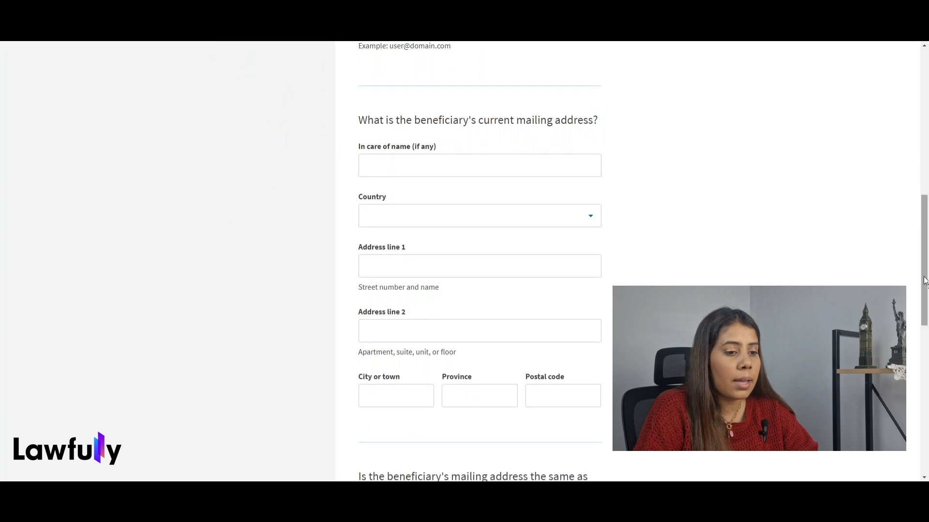
Step: Enter the beneficiary's Colombia mailing address with street, city, province and postal code
{"action": "left_click", "coordinate": [483, 161]}
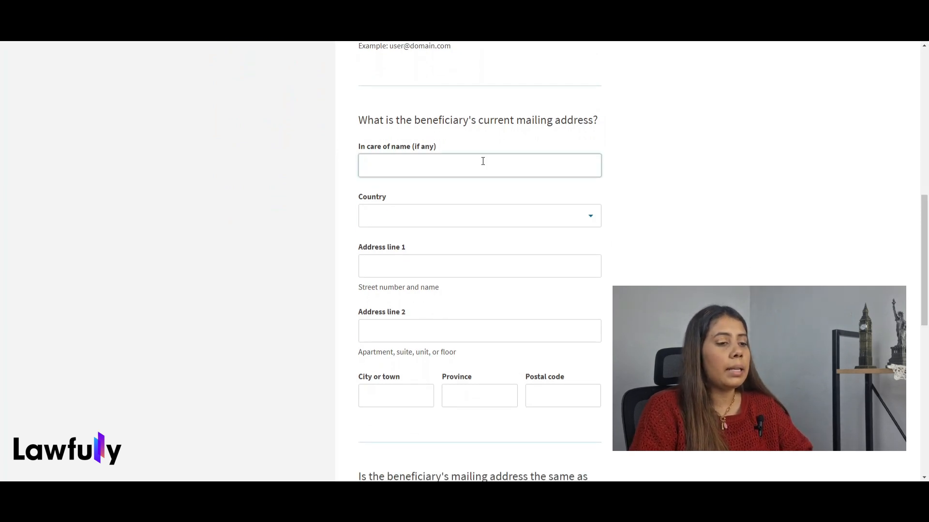
{"action": "left_click", "coordinate": [427, 219]}
{"action": "scroll", "coordinate": [530, 283], "scroll_direction": "down", "scroll_amount": 10}
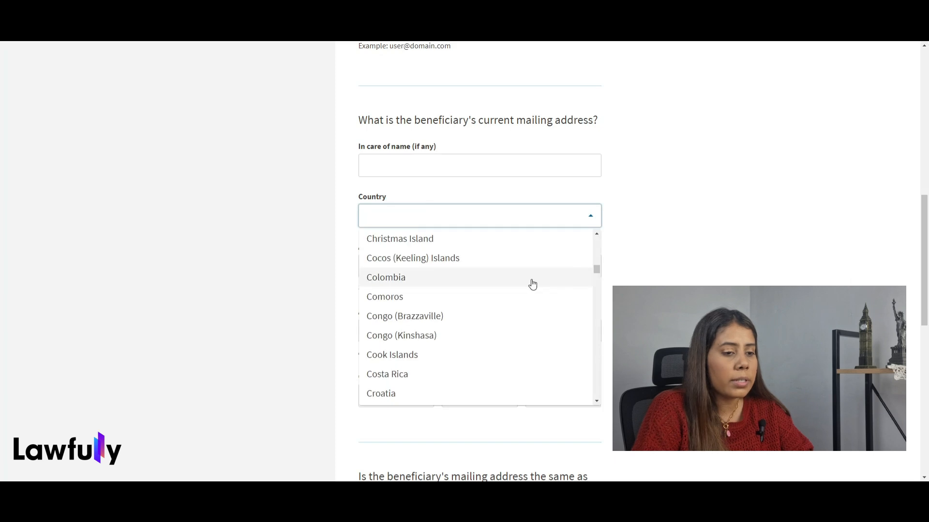
{"action": "left_click", "coordinate": [531, 279]}
{"action": "left_click", "coordinate": [503, 270]}
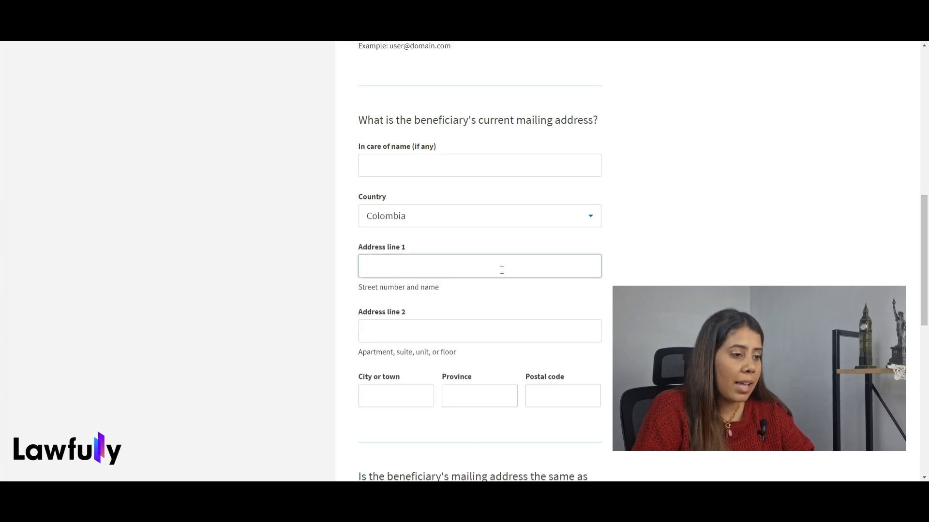
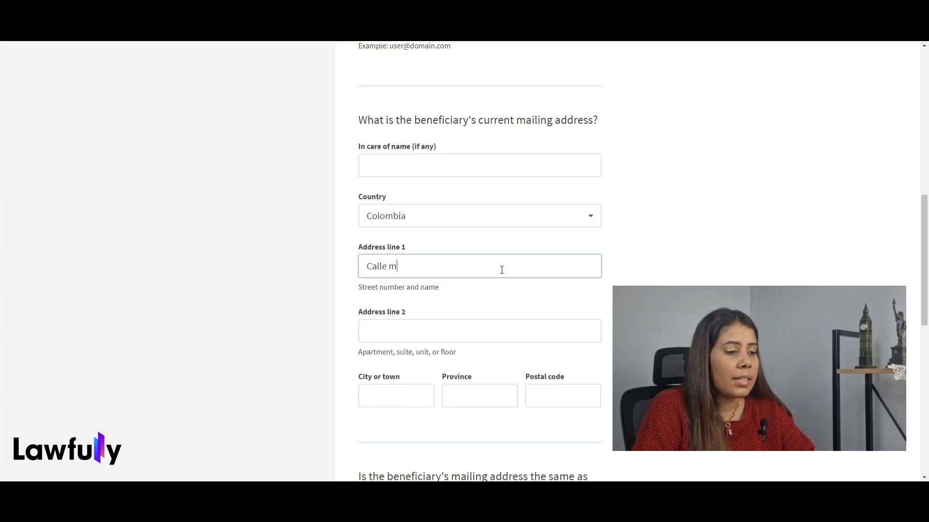
{"action": "left_click", "coordinate": [409, 401]}
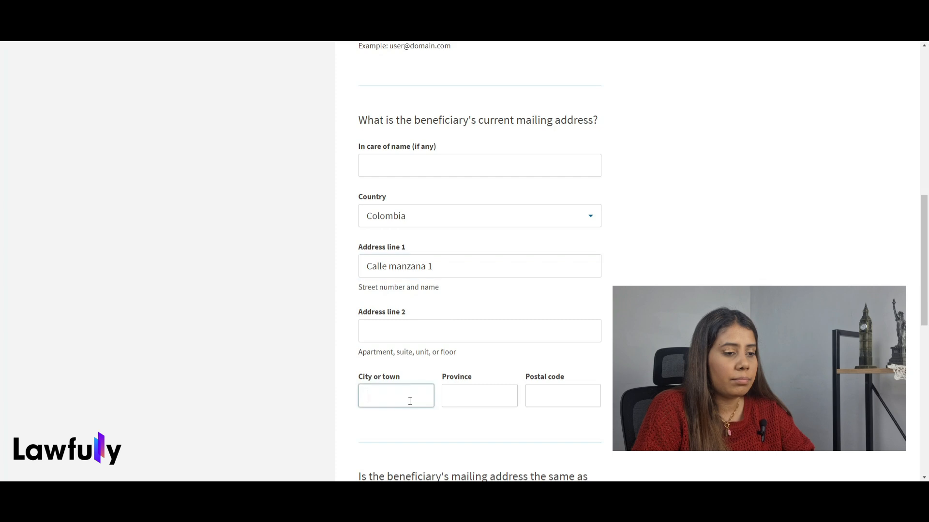
{"action": "type", "text": "Bogota"}
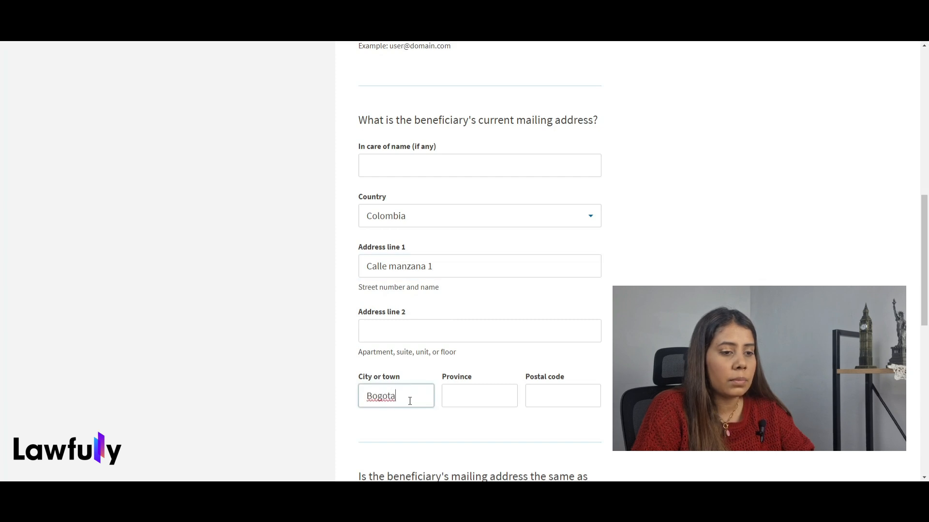
{"action": "left_click", "coordinate": [481, 407]}
{"action": "type", "text": "Bogota"}
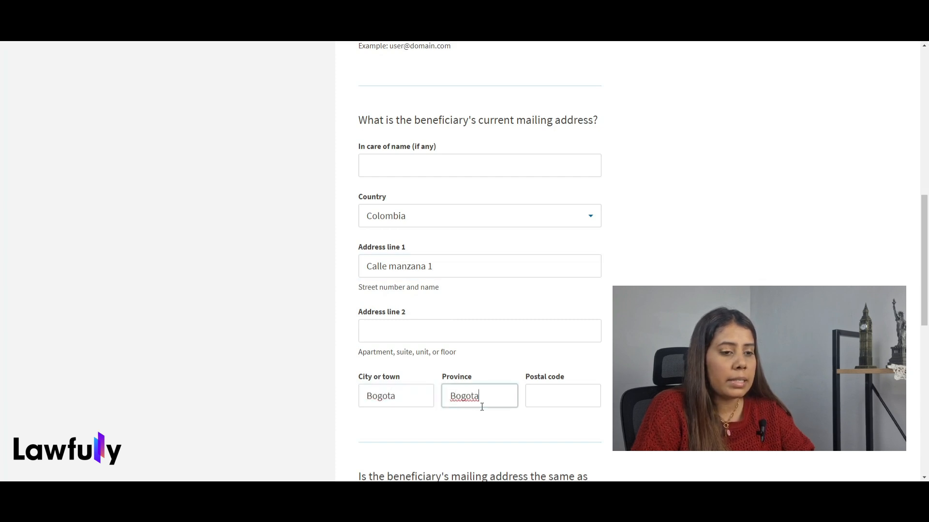
{"action": "left_click", "coordinate": [569, 402]}
{"action": "type", "text": "110110"}
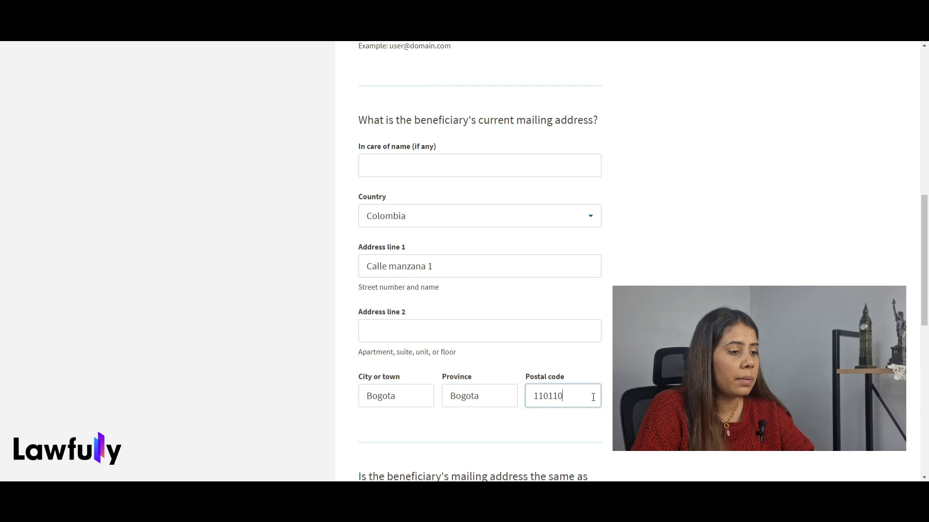
Step: Mark the mailing address as the same as the physical address and continue to birth details
{"action": "left_click_drag", "start_coordinate": [925, 216], "coordinate": [926, 280]}
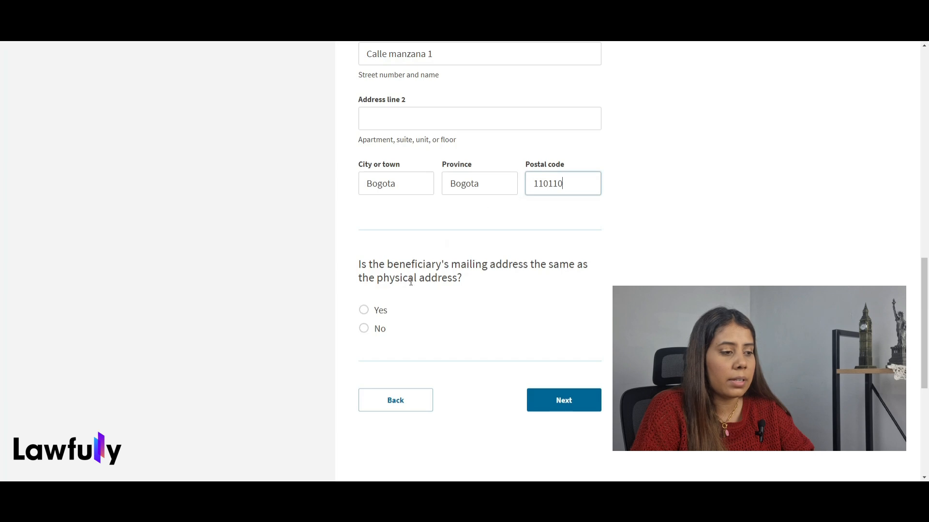
{"action": "left_click", "coordinate": [372, 311]}
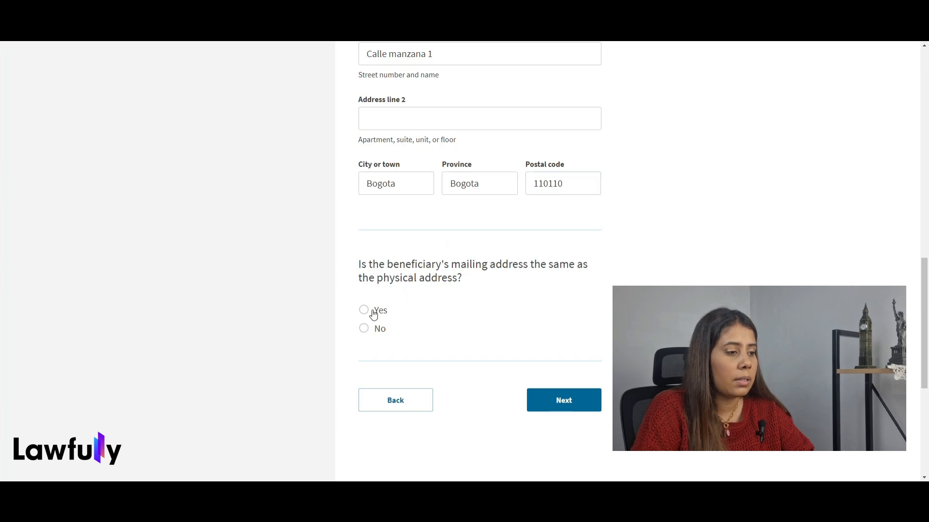
{"action": "left_click", "coordinate": [571, 400]}
{"action": "left_click", "coordinate": [454, 191]}
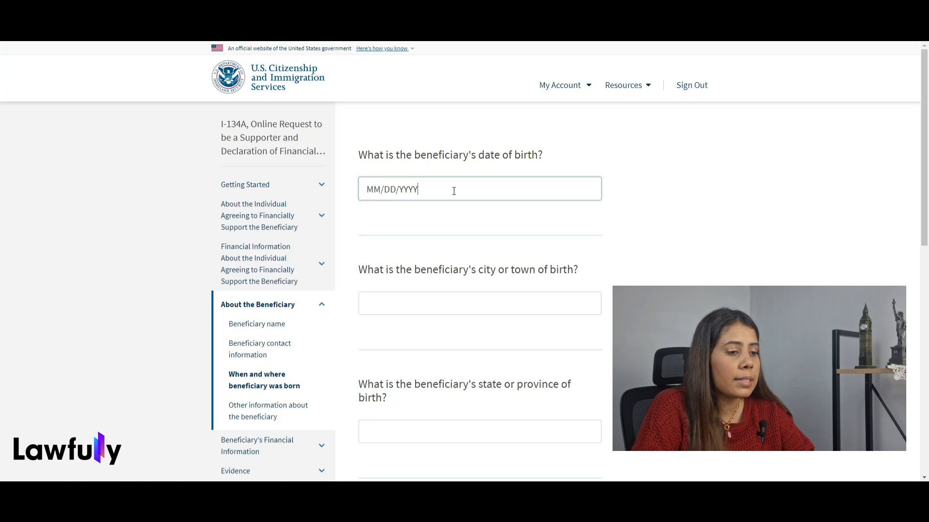
{"action": "type", "text": "04201990"}
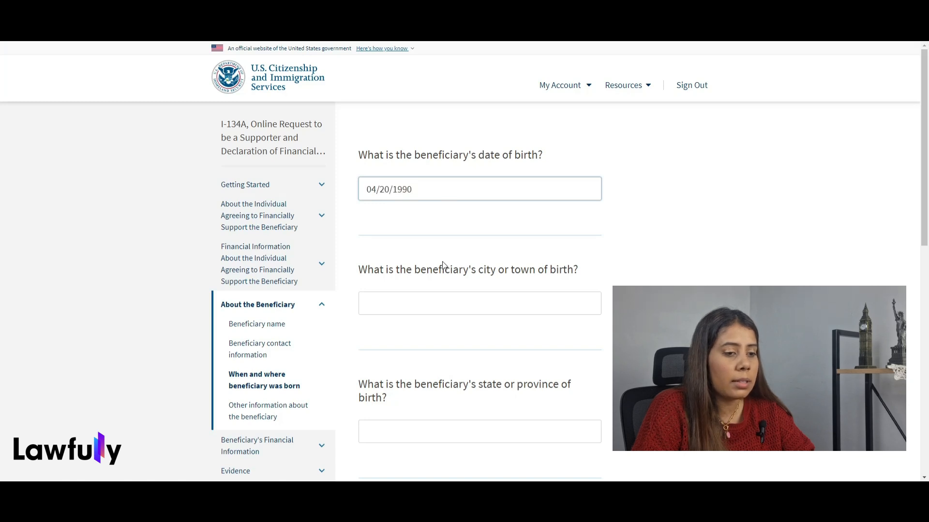
{"action": "left_click", "coordinate": [442, 305]}
{"action": "scroll", "coordinate": [444, 305], "scroll_direction": "down", "scroll_amount": 1}
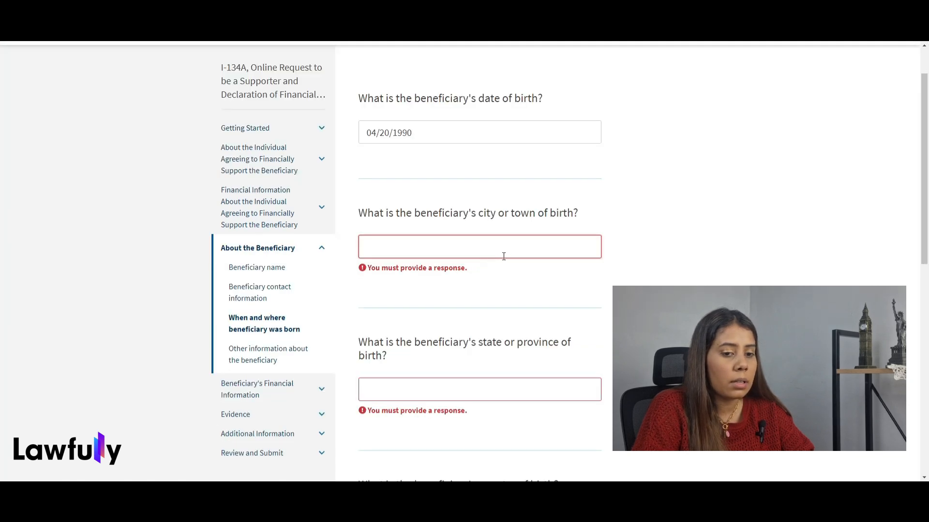
{"action": "type", "text": "Barquisimeto"}
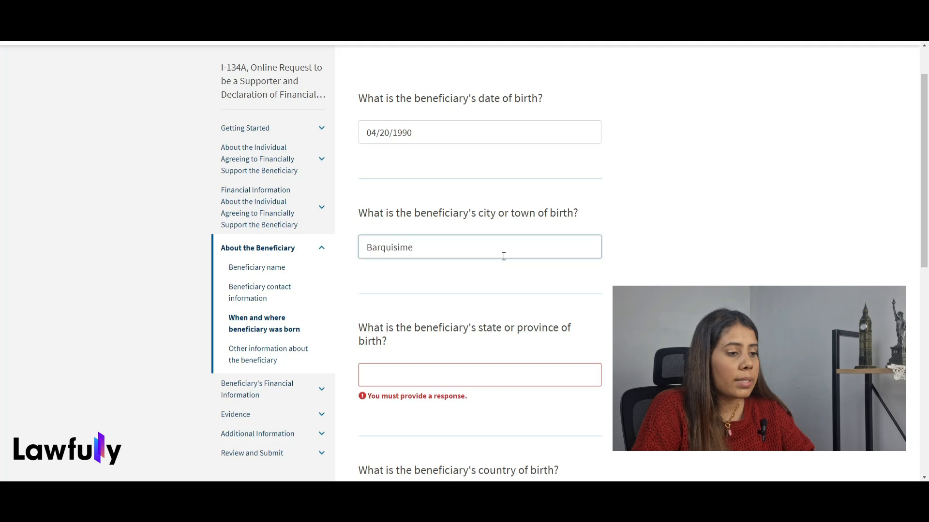
{"action": "left_click", "coordinate": [491, 369]}
{"action": "type", "text": "Lara"}
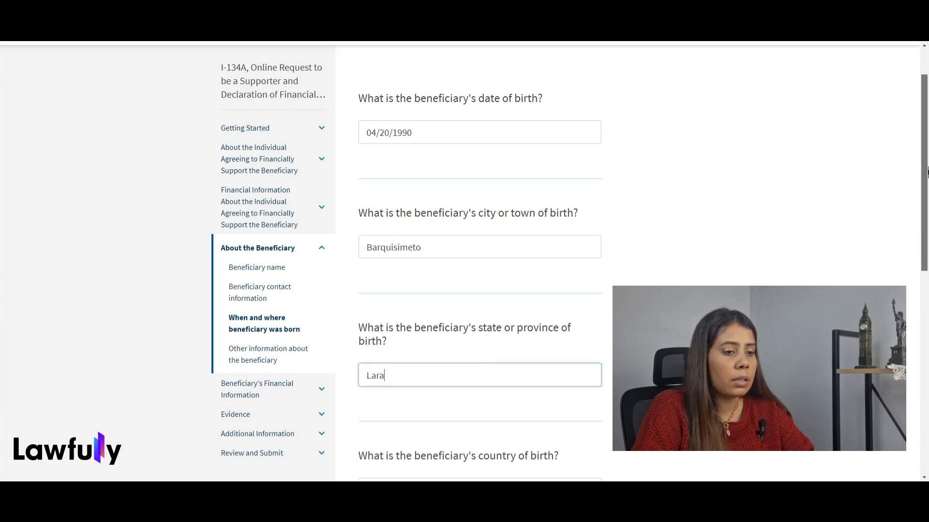
{"action": "left_click_drag", "start_coordinate": [924, 172], "coordinate": [924, 266]}
{"action": "left_click", "coordinate": [508, 277]}
{"action": "type", "text": "ve"}
{"action": "left_click", "coordinate": [484, 323]}
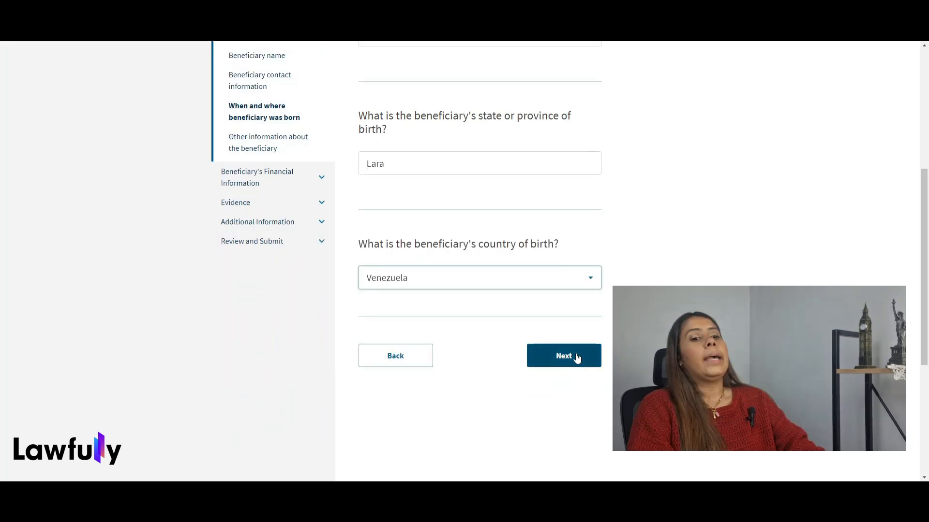
{"action": "left_click", "coordinate": [577, 357]}
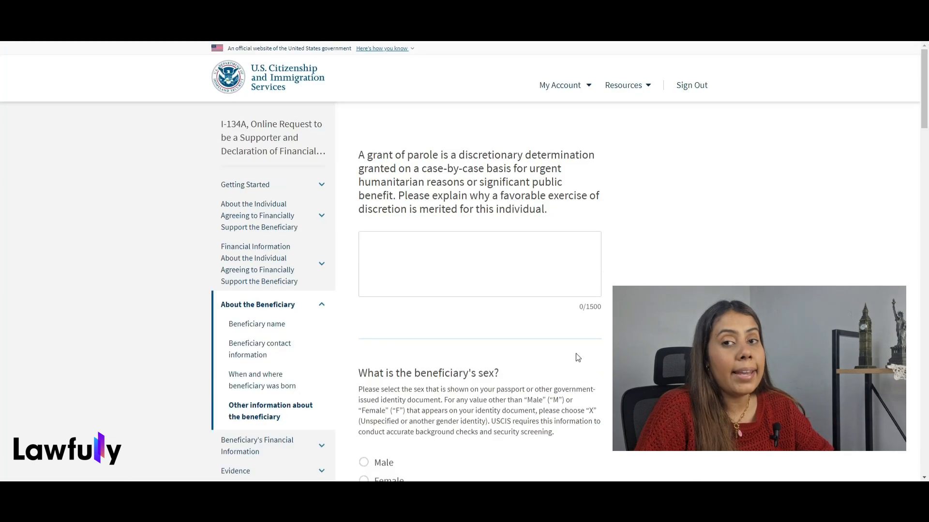
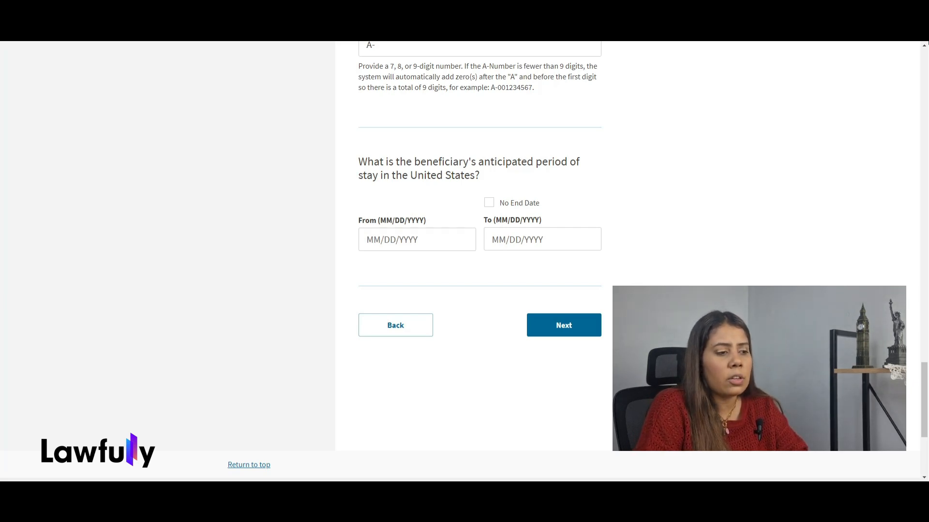
Step: Set the beneficiary's stay to start 08/10/2024, tick No End Date, and continue
{"action": "scroll", "coordinate": [375, 216], "scroll_direction": "down", "scroll_amount": 1}
{"action": "left_click", "coordinate": [376, 216]}
{"action": "type", "text": "08/10/"}
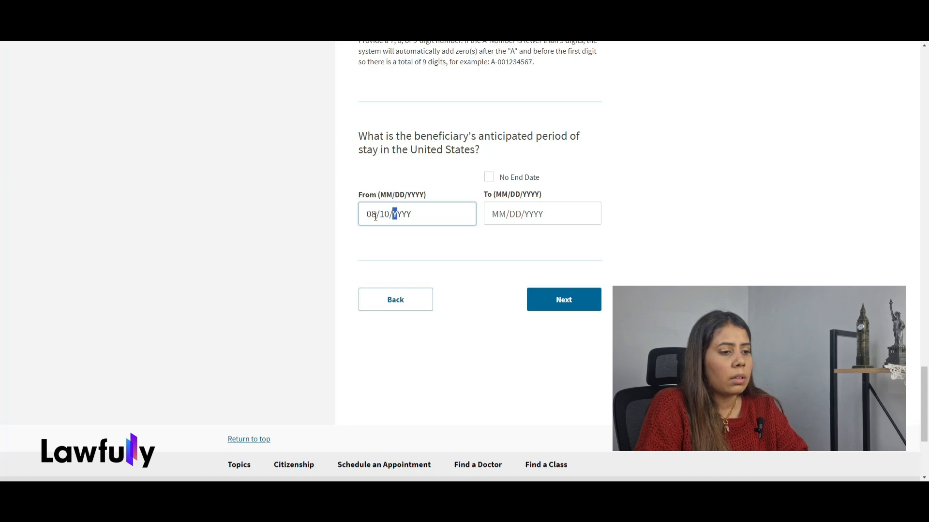
{"action": "type", "text": "2024"}
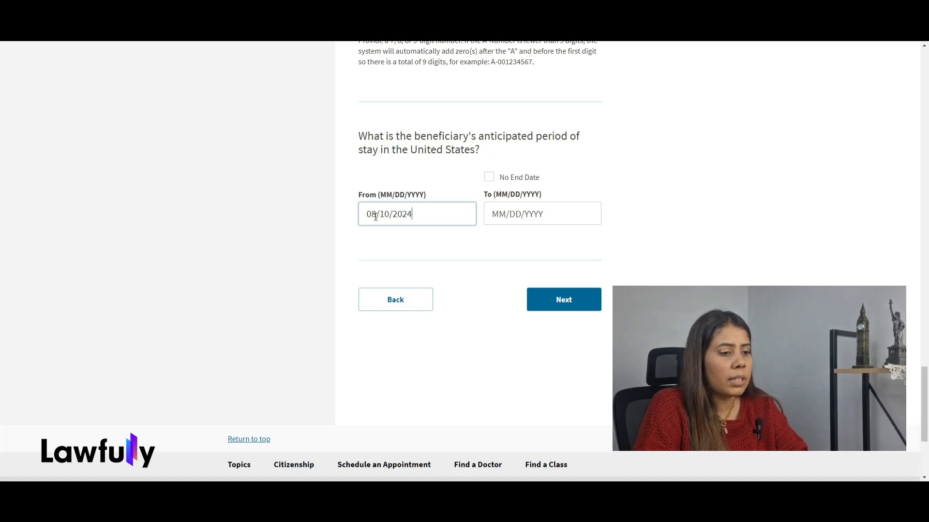
{"action": "left_click", "coordinate": [577, 219]}
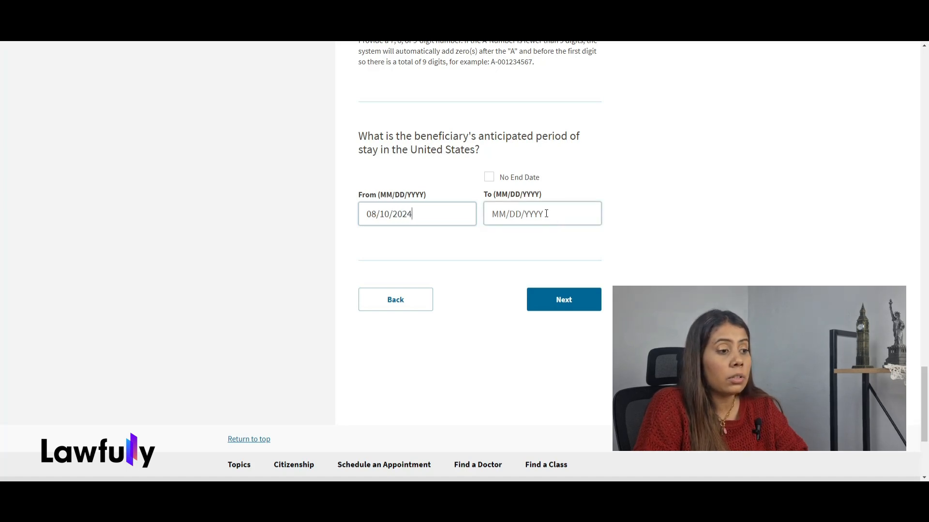
{"action": "left_click", "coordinate": [488, 178]}
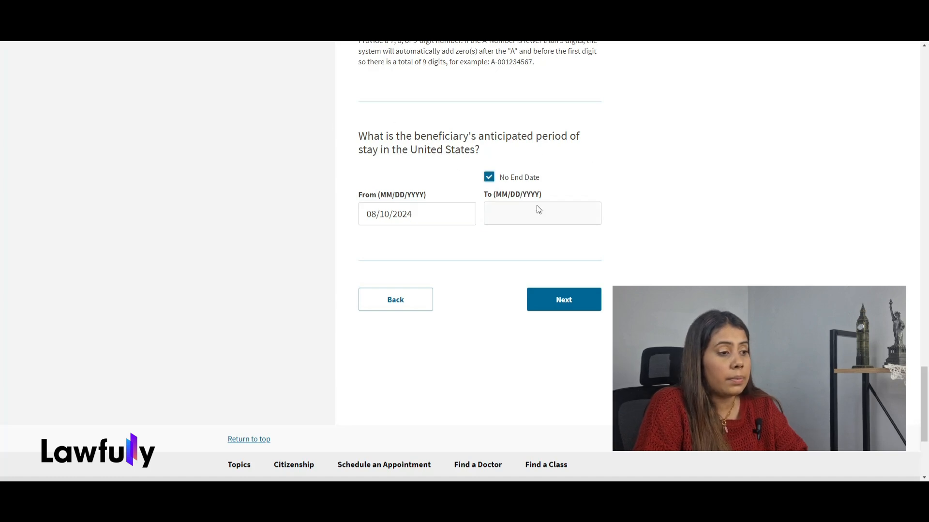
{"action": "left_click", "coordinate": [573, 313]}
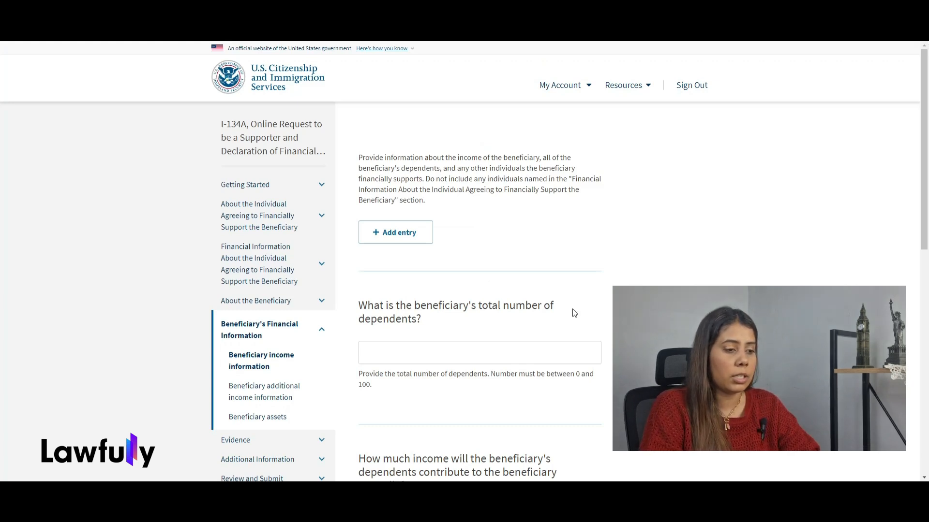
Step: Add a new income entry and fill in the individual's given and family name
{"action": "scroll", "coordinate": [410, 153], "scroll_direction": "down", "scroll_amount": 2}
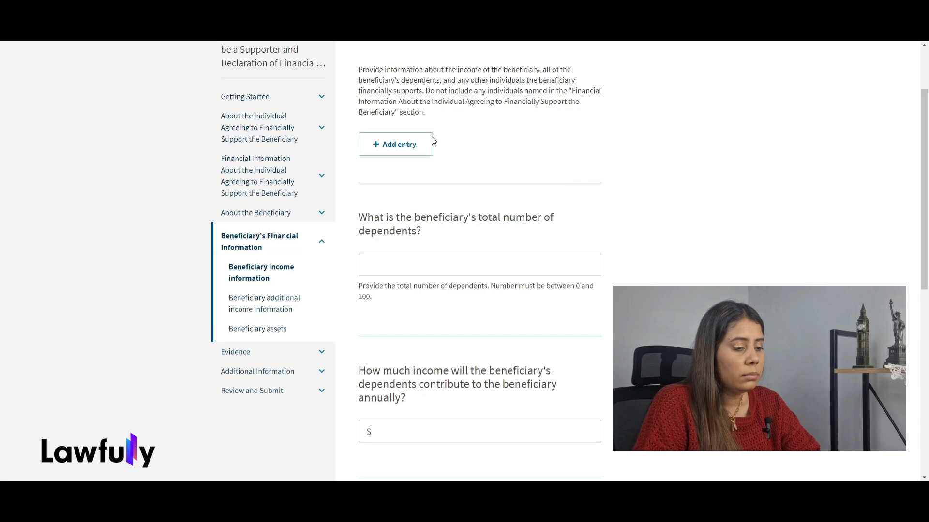
{"action": "left_click", "coordinate": [410, 153]}
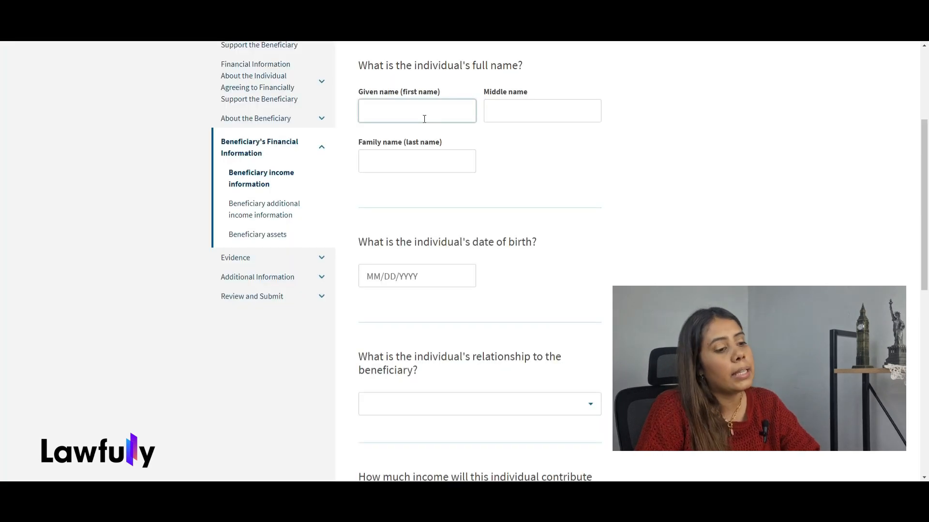
{"action": "left_click", "coordinate": [424, 119]}
{"action": "type", "text": "Sofia"}
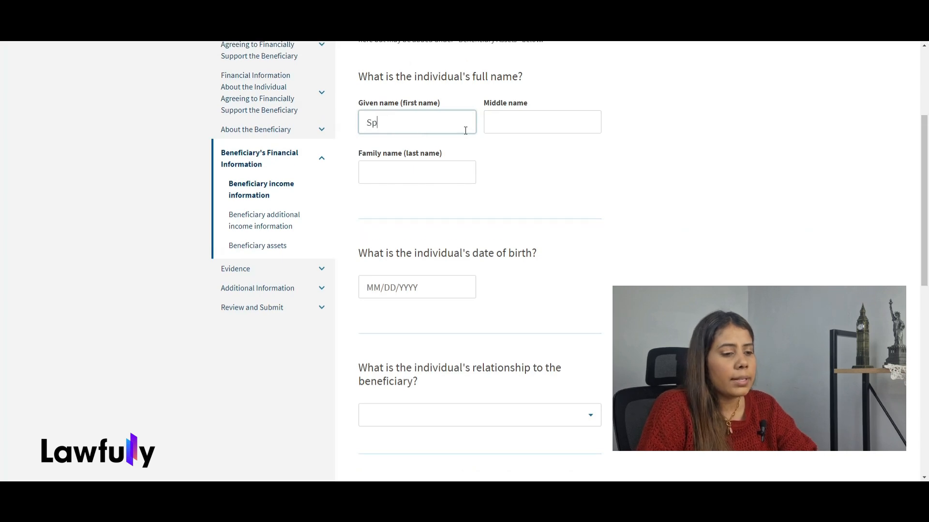
{"action": "key", "text": "BackSpace"}
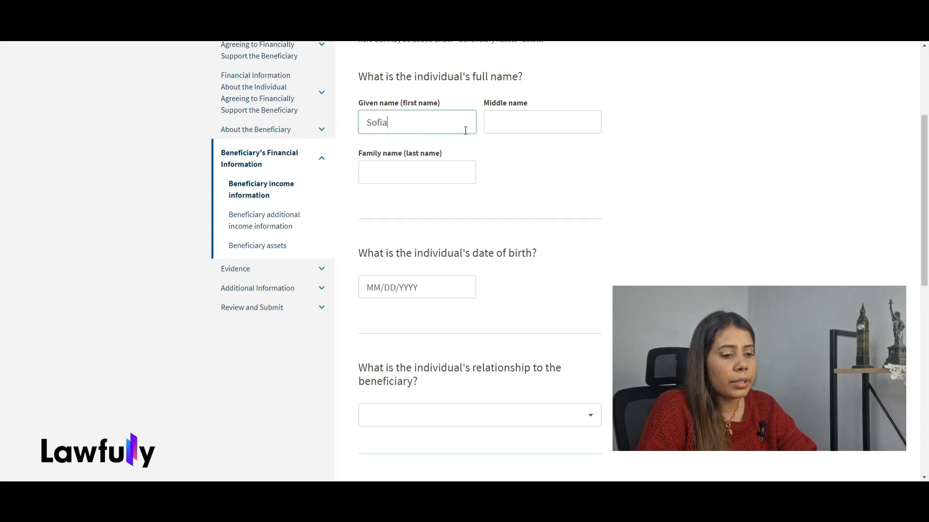
{"action": "key", "text": "Tab"}
{"action": "key", "text": "Tab"}
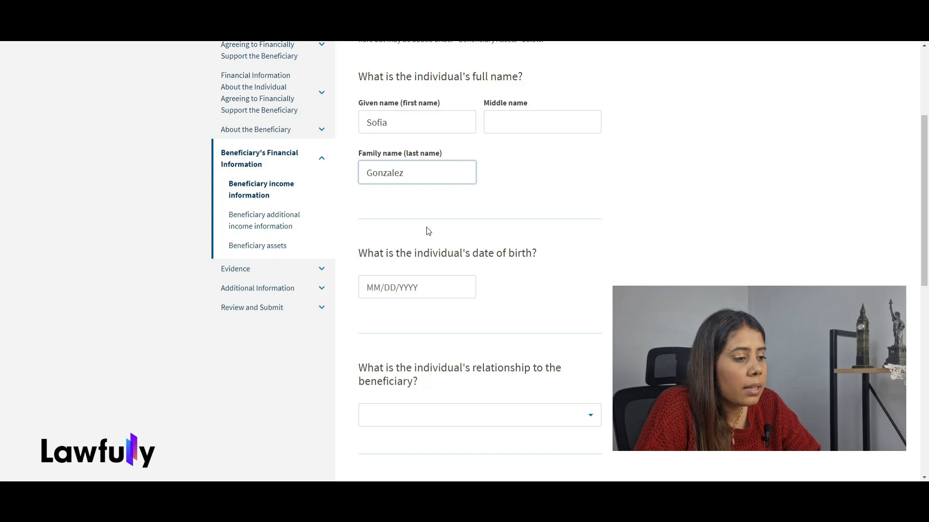
{"action": "left_click", "coordinate": [416, 293]}
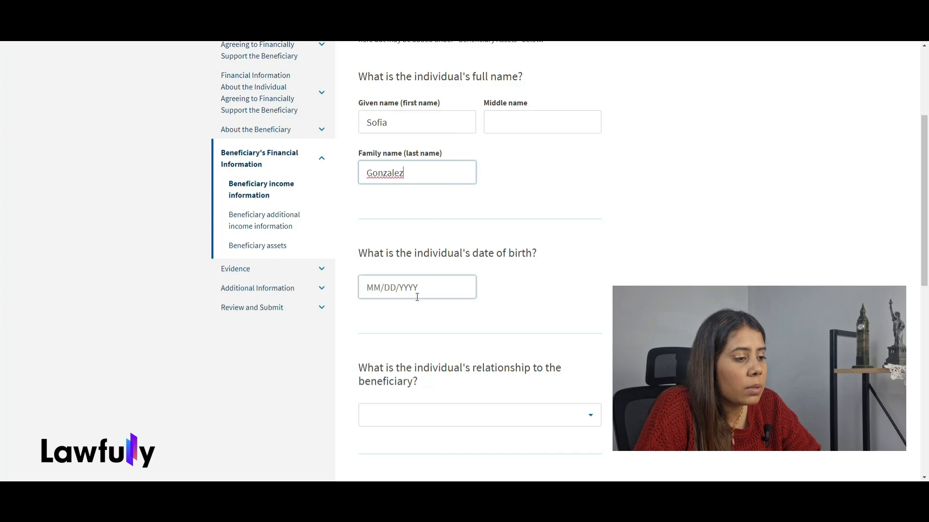
{"action": "type", "text": "04/20/"}
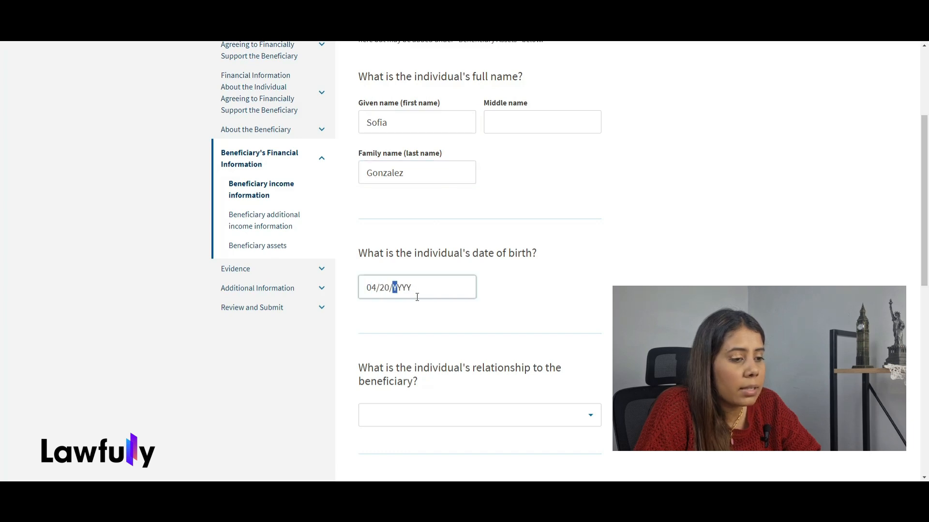
{"action": "type", "text": "1990"}
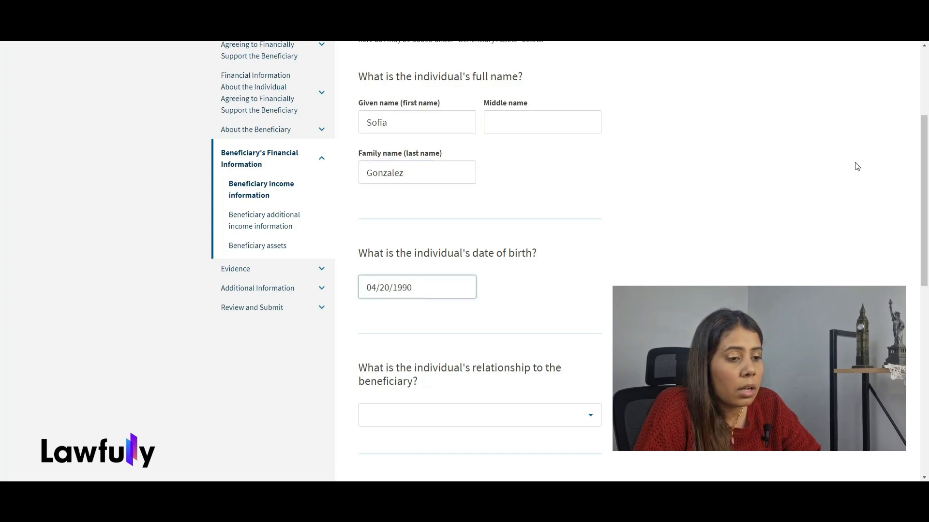
{"action": "scroll", "coordinate": [926, 160], "scroll_direction": "down", "scroll_amount": 3}
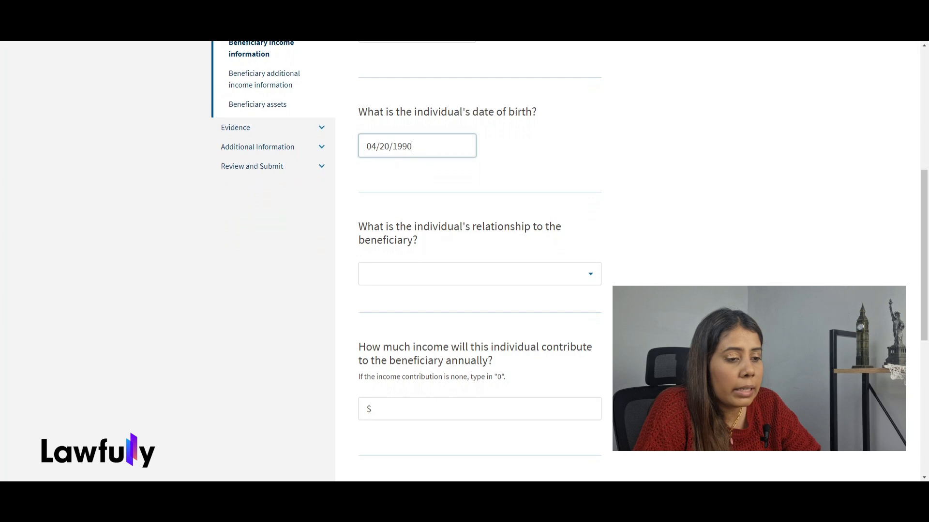
{"action": "left_click", "coordinate": [603, 430]}
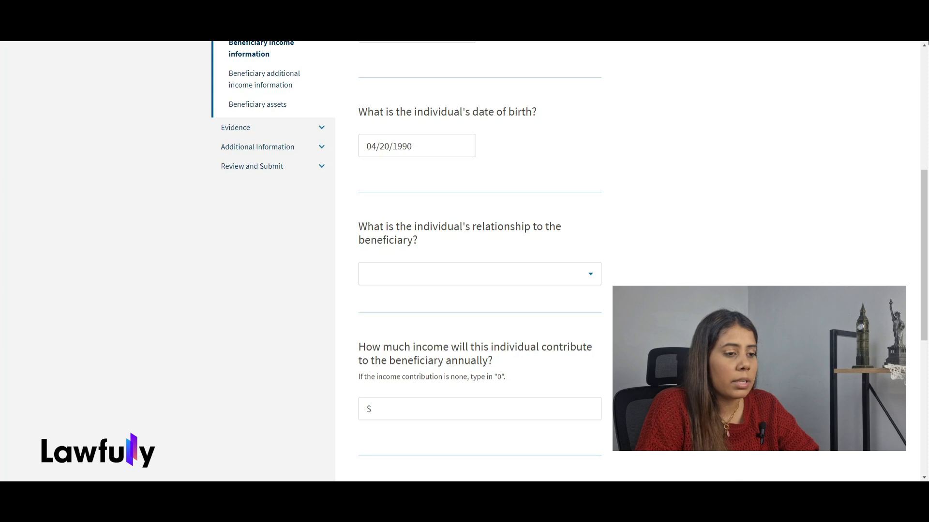
{"action": "left_click", "coordinate": [450, 415]}
{"action": "type", "text": "0"}
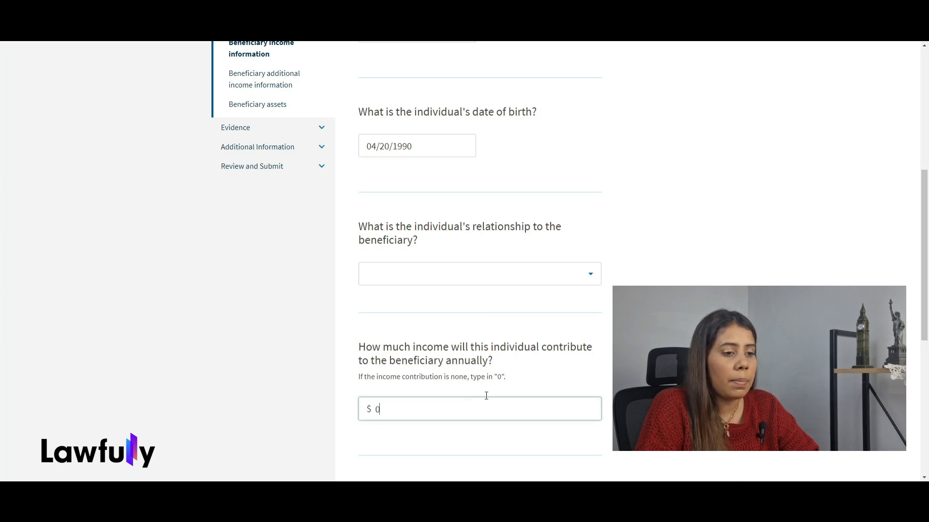
{"action": "scroll", "coordinate": [928, 196], "scroll_direction": "down", "scroll_amount": 4}
{"action": "left_click", "coordinate": [420, 337]}
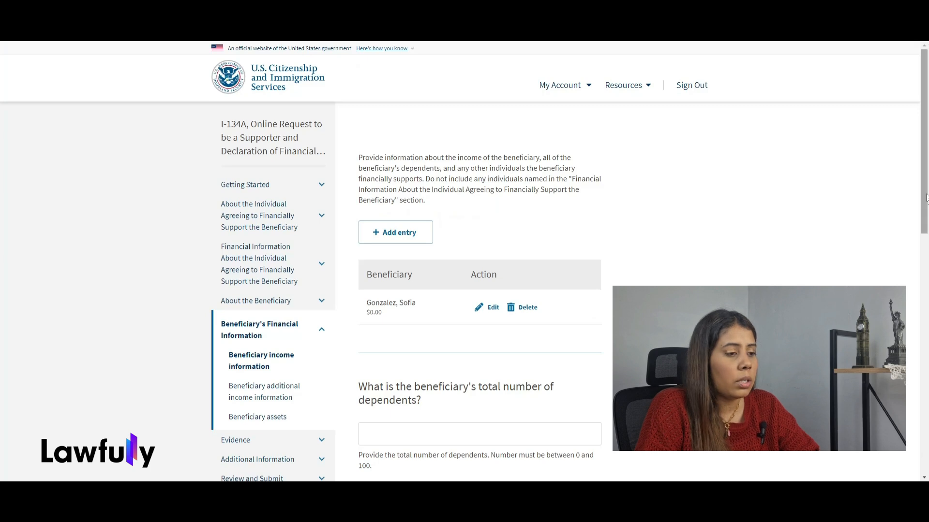
Step: Enter 0 dependents and 0 dependents' income contribution, then continue
{"action": "scroll", "coordinate": [926, 198], "scroll_direction": "down", "scroll_amount": 5}
{"action": "left_click", "coordinate": [548, 206]}
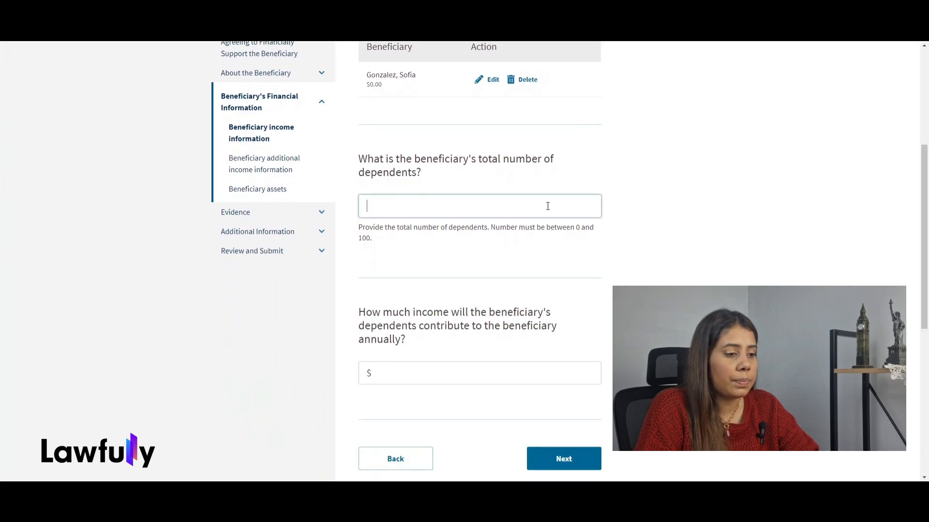
{"action": "type", "text": "0"}
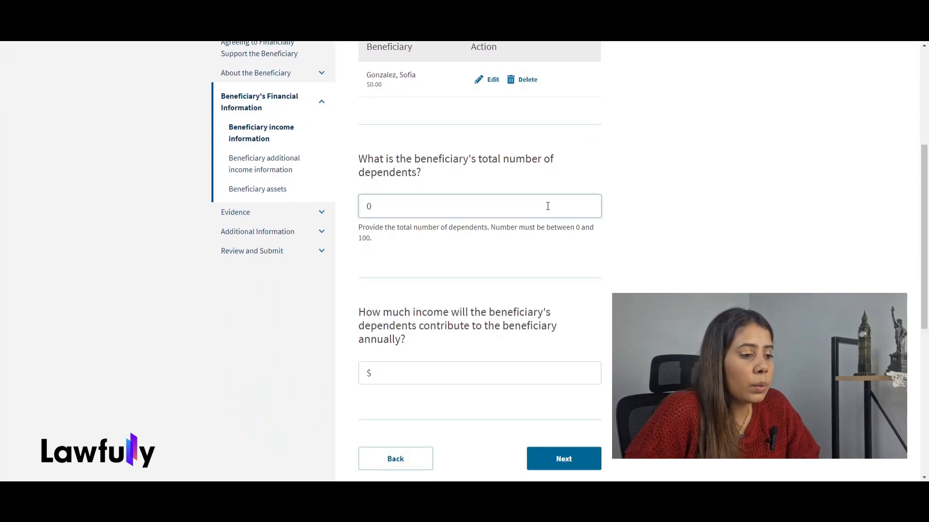
{"action": "scroll", "coordinate": [664, 261], "scroll_direction": "down", "scroll_amount": 3}
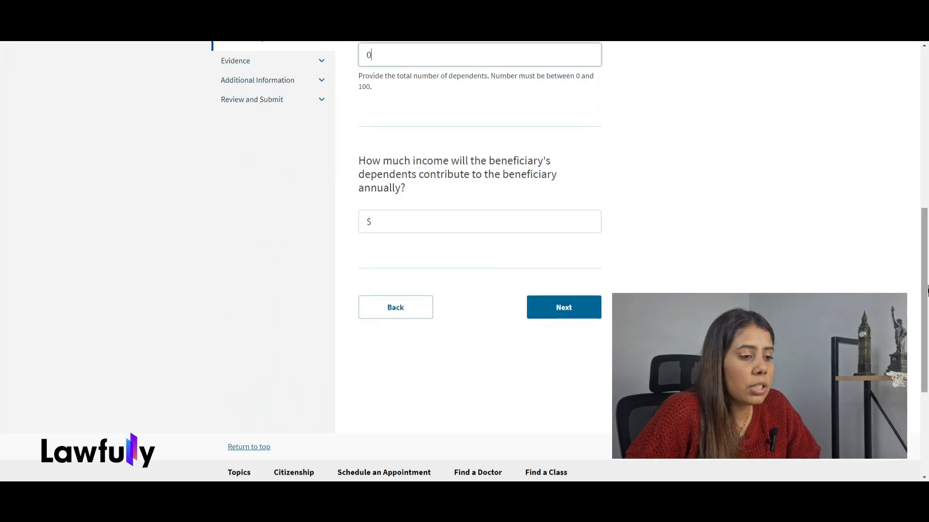
{"action": "left_click", "coordinate": [500, 215]}
{"action": "type", "text": "0"}
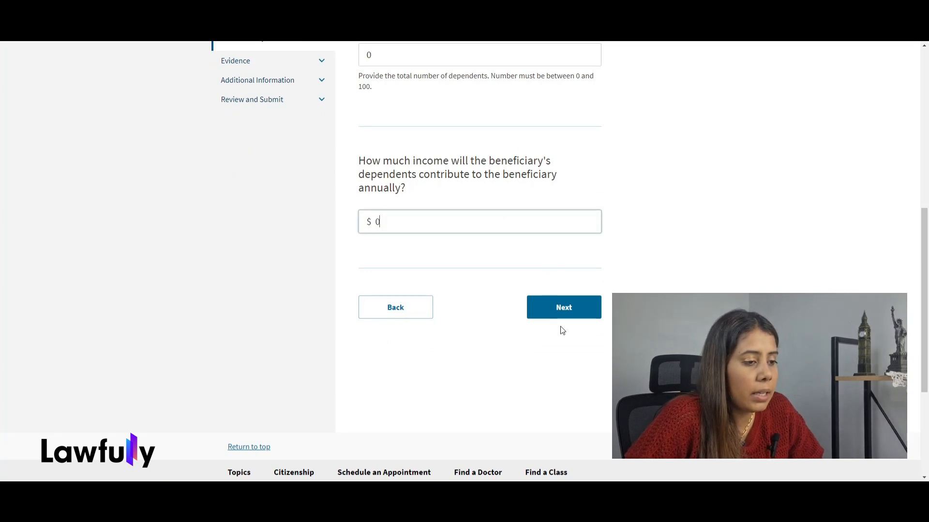
{"action": "left_click", "coordinate": [583, 314]}
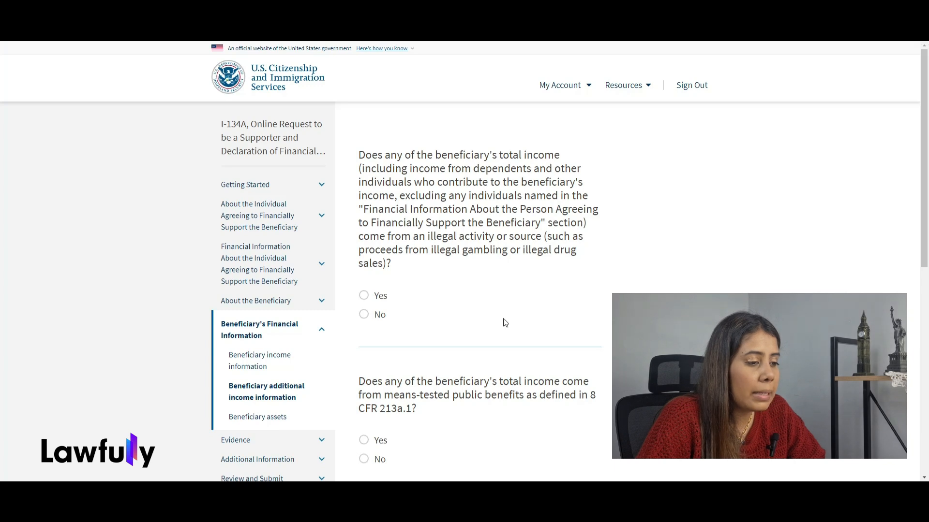
Step: Answer No to the illegal-source income and means-tested public benefits questions, then continue
{"action": "left_click", "coordinate": [364, 317]}
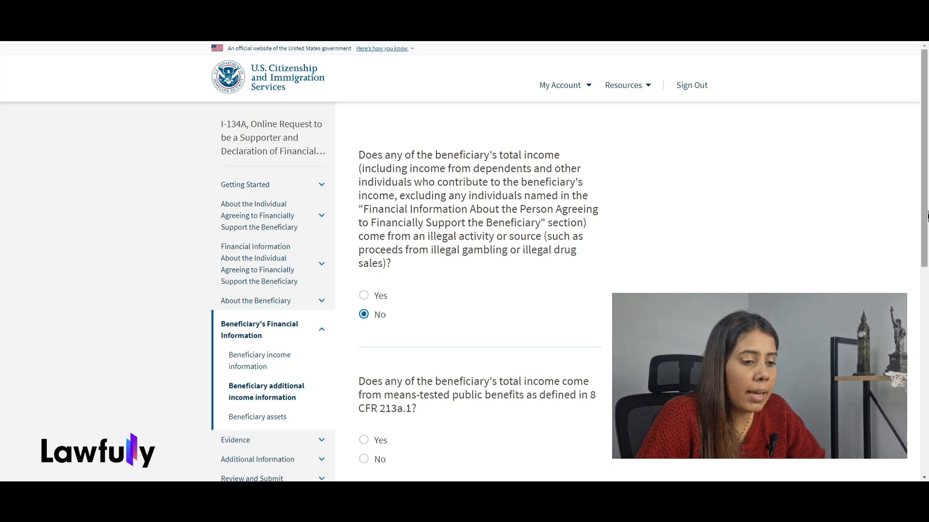
{"action": "scroll", "coordinate": [927, 215], "scroll_direction": "down", "scroll_amount": 3}
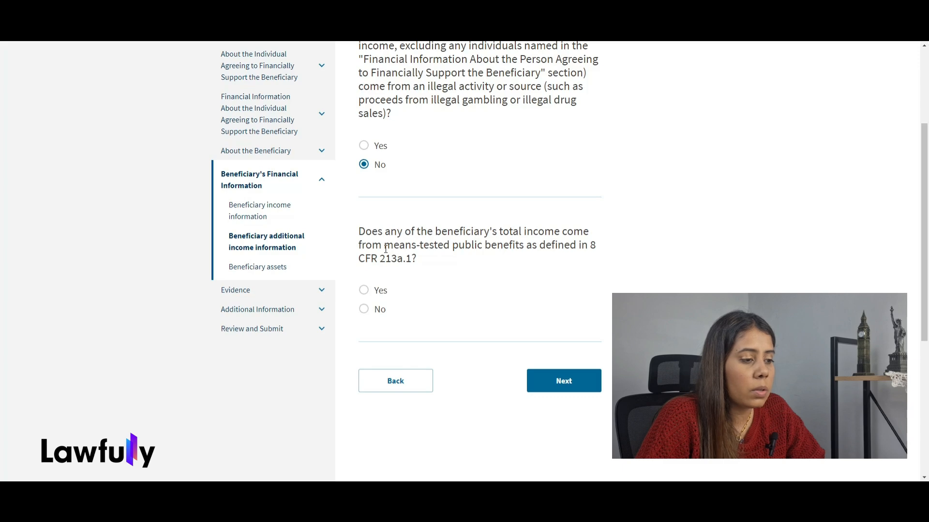
{"action": "left_click", "coordinate": [364, 312]}
{"action": "left_click", "coordinate": [586, 383]}
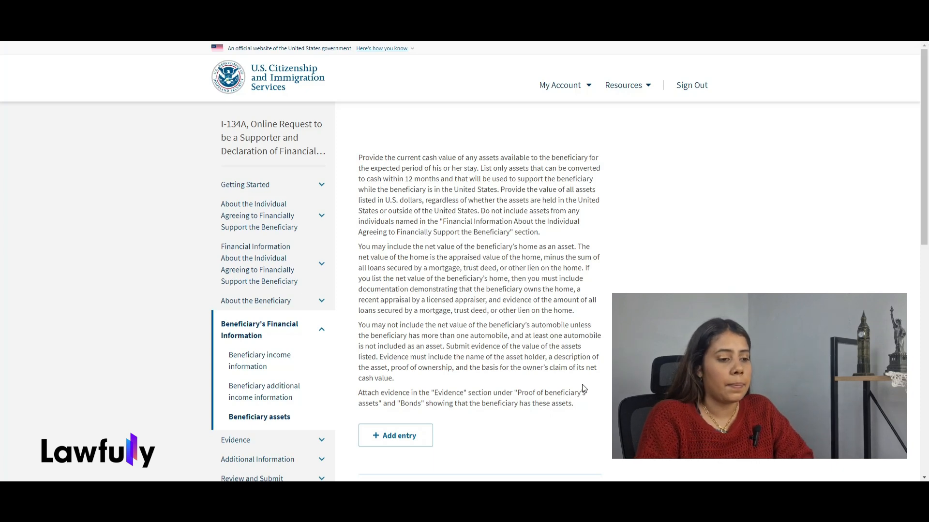
Step: Add a Personal Property (net value) asset worth 30,000 for the asset holder
{"action": "scroll", "coordinate": [584, 389], "scroll_direction": "down", "scroll_amount": 2}
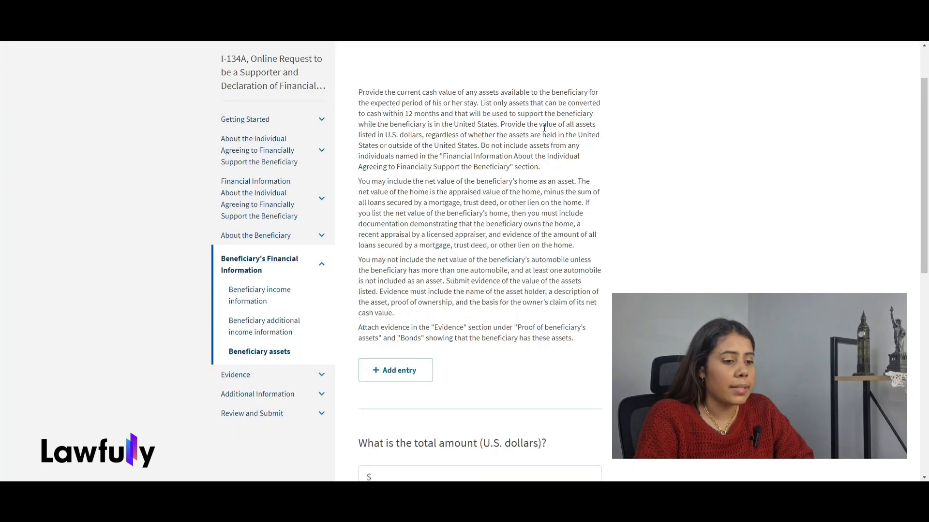
{"action": "scroll", "coordinate": [655, 203], "scroll_direction": "down", "scroll_amount": 5}
{"action": "left_click", "coordinate": [393, 187]}
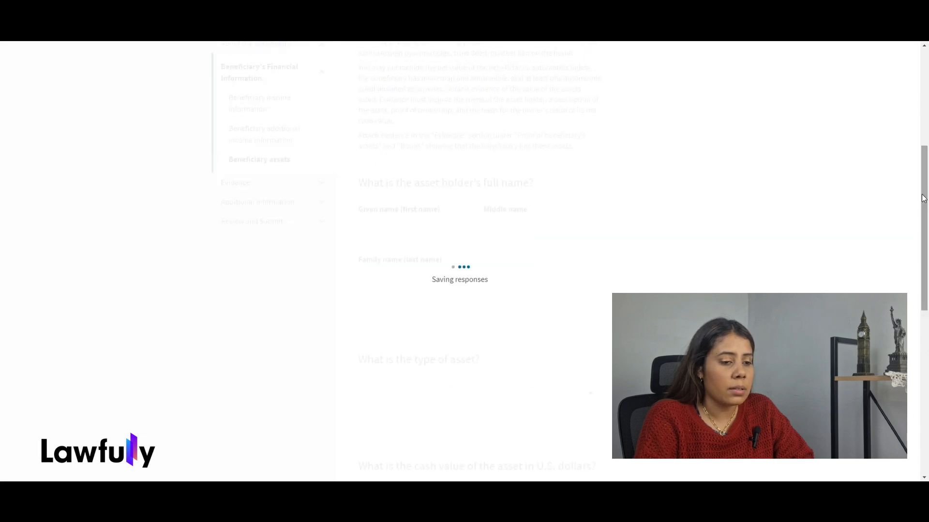
{"action": "key", "text": "Tab"}
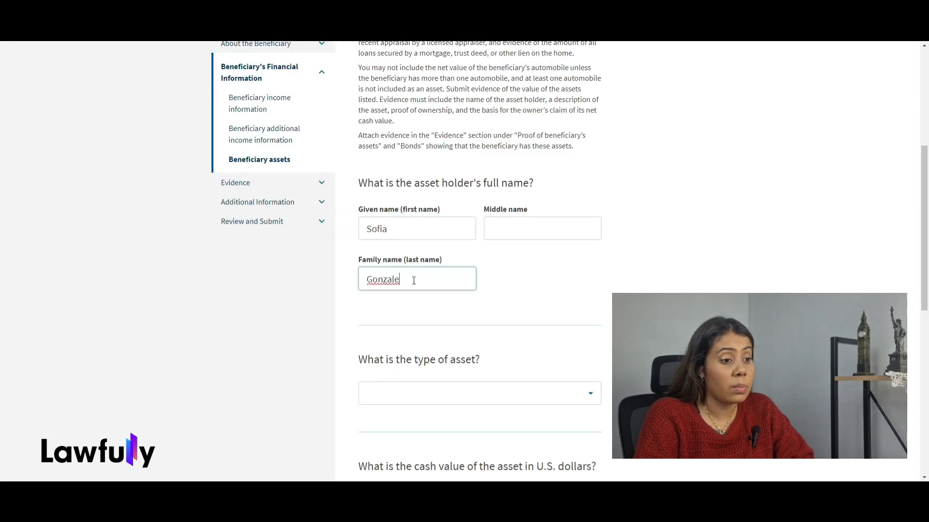
{"action": "scroll", "coordinate": [927, 231], "scroll_direction": "down", "scroll_amount": 2}
{"action": "scroll", "coordinate": [926, 231], "scroll_direction": "up", "scroll_amount": 6}
{"action": "scroll", "coordinate": [927, 231], "scroll_direction": "down", "scroll_amount": 7}
{"action": "left_click", "coordinate": [535, 272]}
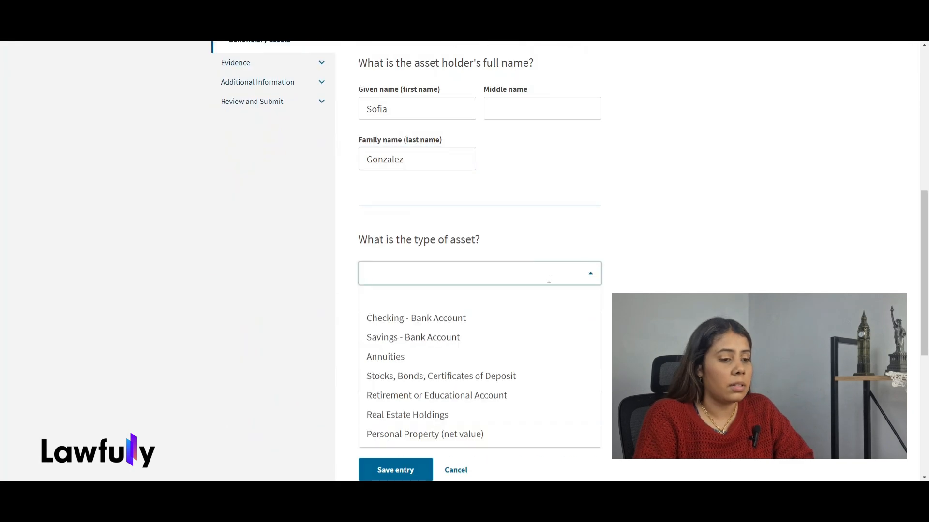
{"action": "left_click", "coordinate": [493, 436]}
{"action": "left_click", "coordinate": [523, 381]}
{"action": "type", "text": "30,000"}
{"action": "key", "text": "Return"}
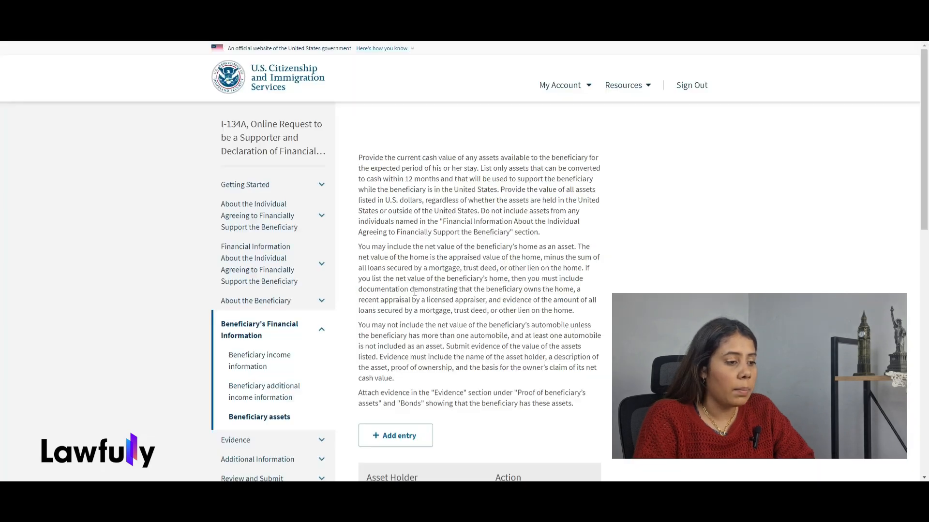
Step: Add a second Personal Property (net value) asset worth 10,000 for the same holder
{"action": "scroll", "coordinate": [920, 280], "scroll_direction": "down", "scroll_amount": 5}
{"action": "scroll", "coordinate": [920, 269], "scroll_direction": "up", "scroll_amount": 4}
{"action": "scroll", "coordinate": [551, 354], "scroll_direction": "down", "scroll_amount": 3}
{"action": "left_click", "coordinate": [395, 189]}
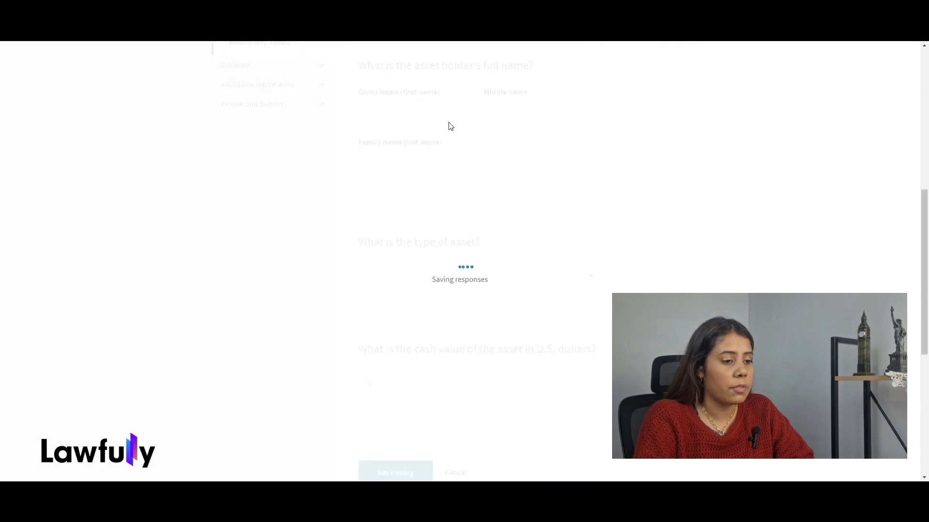
{"action": "left_click", "coordinate": [439, 112]}
{"action": "key", "text": "Tab"}
{"action": "key", "text": "Tab"}
{"action": "left_click", "coordinate": [479, 276]}
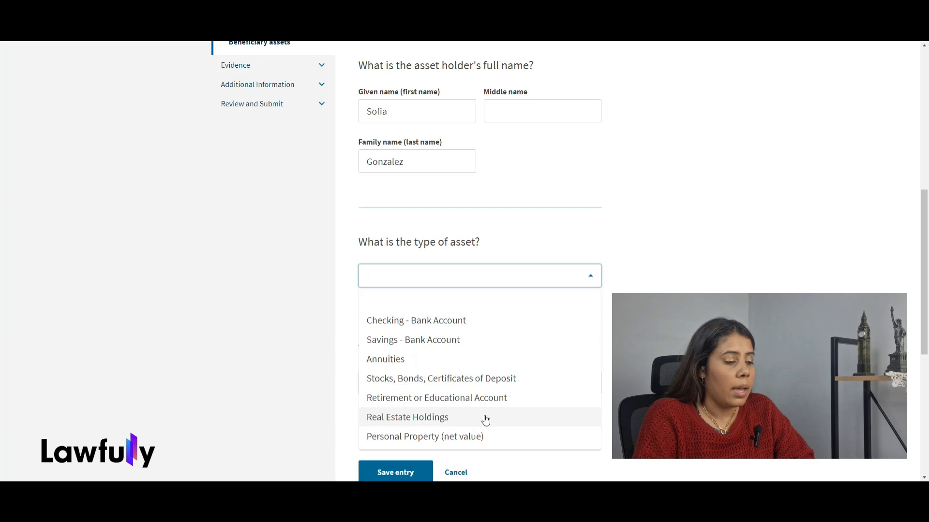
{"action": "left_click", "coordinate": [483, 435]}
{"action": "left_click", "coordinate": [445, 386]}
{"action": "type", "text": "10,000"}
{"action": "key", "text": "Return"}
Step: Enter 45,000 as the total asset value and continue to the evidence pages
{"action": "scroll", "coordinate": [660, 154], "scroll_direction": "down", "scroll_amount": 8}
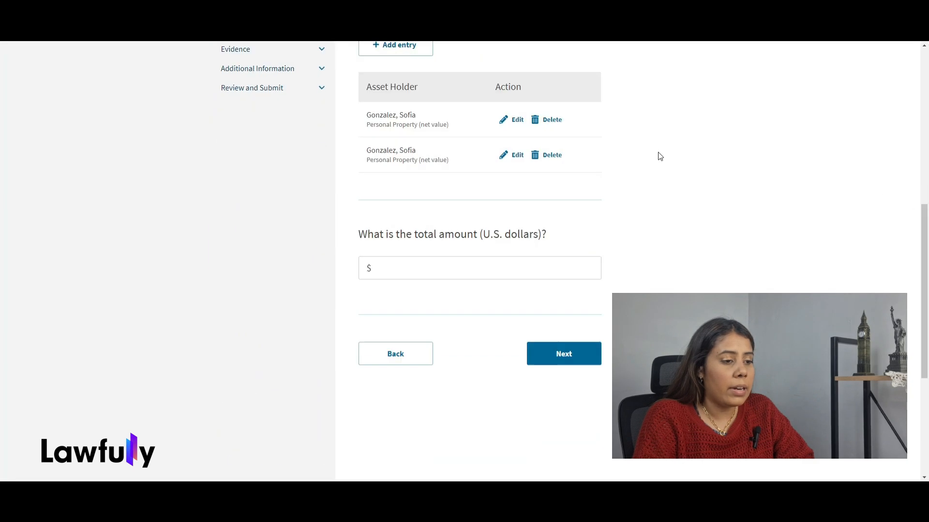
{"action": "scroll", "coordinate": [927, 274], "scroll_direction": "up", "scroll_amount": 1}
{"action": "left_click", "coordinate": [438, 312]}
{"action": "type", "text": "45,000"}
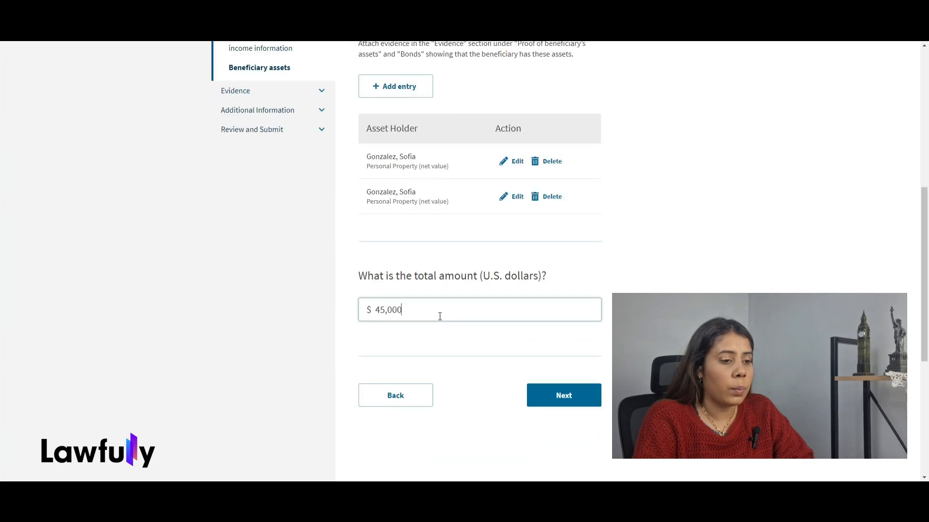
{"action": "left_click", "coordinate": [575, 396]}
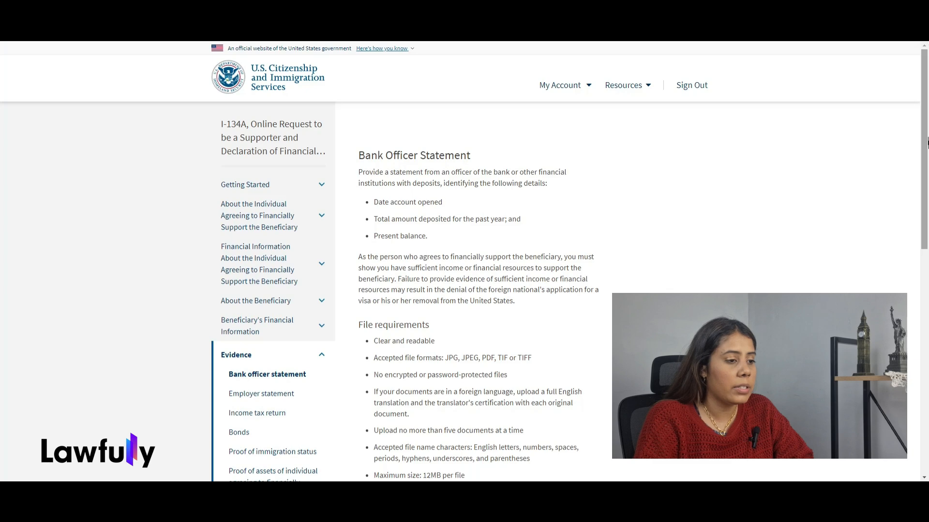
Step: Scroll the Bank Officer Statement page and try continuing without uploading a file
{"action": "scroll", "coordinate": [925, 126], "scroll_direction": "down", "scroll_amount": 2}
{"action": "mouse_move", "coordinate": [925, 125]}
{"action": "left_mouse_down"}
{"action": "mouse_move", "coordinate": [924, 140]}
{"action": "mouse_move", "coordinate": [924, 113]}
{"action": "left_mouse_up"}
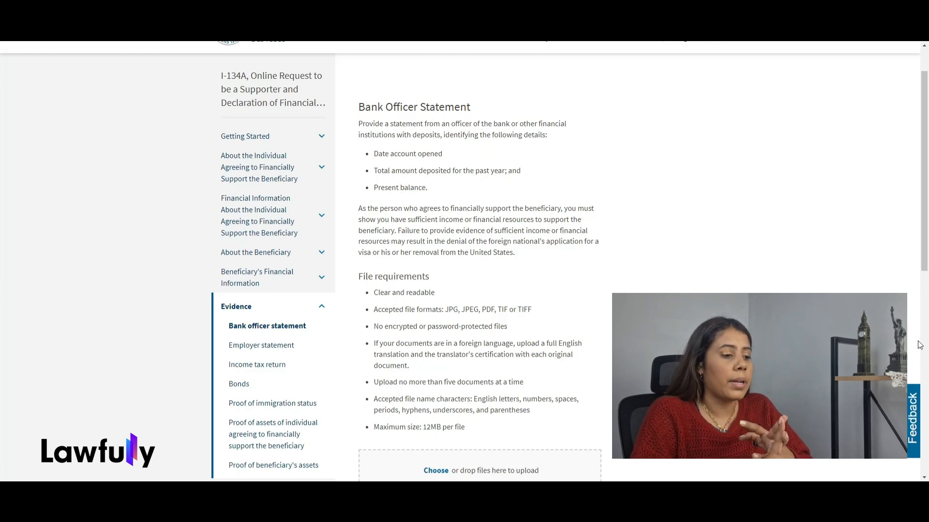
{"action": "left_click_drag", "start_coordinate": [927, 222], "coordinate": [927, 300]}
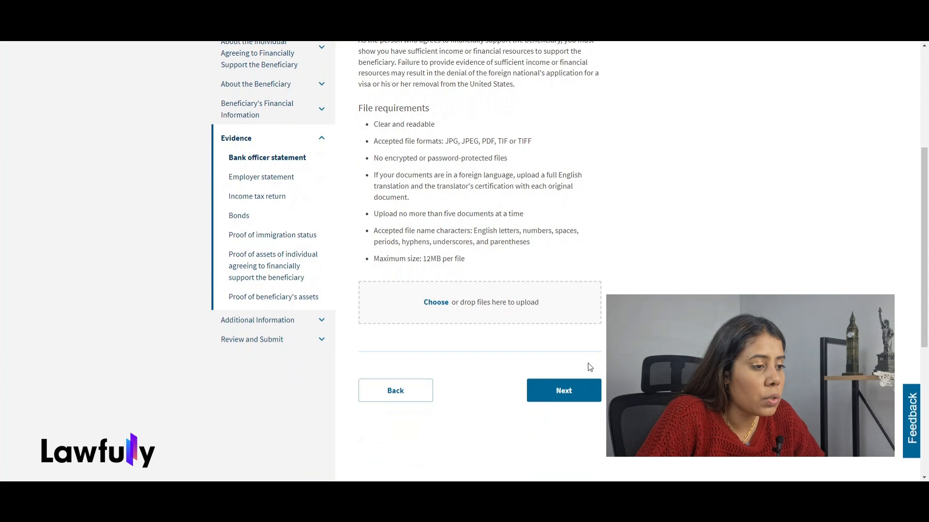
{"action": "left_click", "coordinate": [569, 390]}
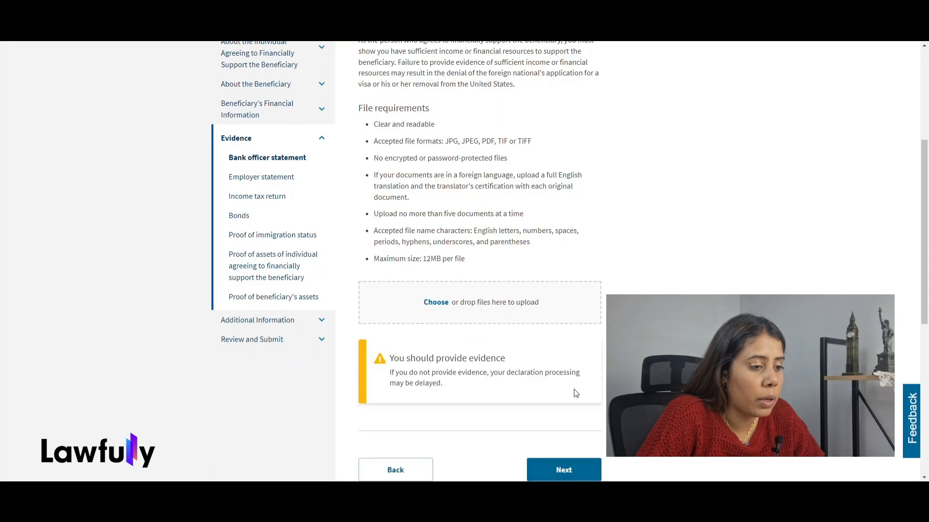
Step: Skip past the bank statement warning and try leaving Employer Statement without a file
{"action": "left_click", "coordinate": [566, 459]}
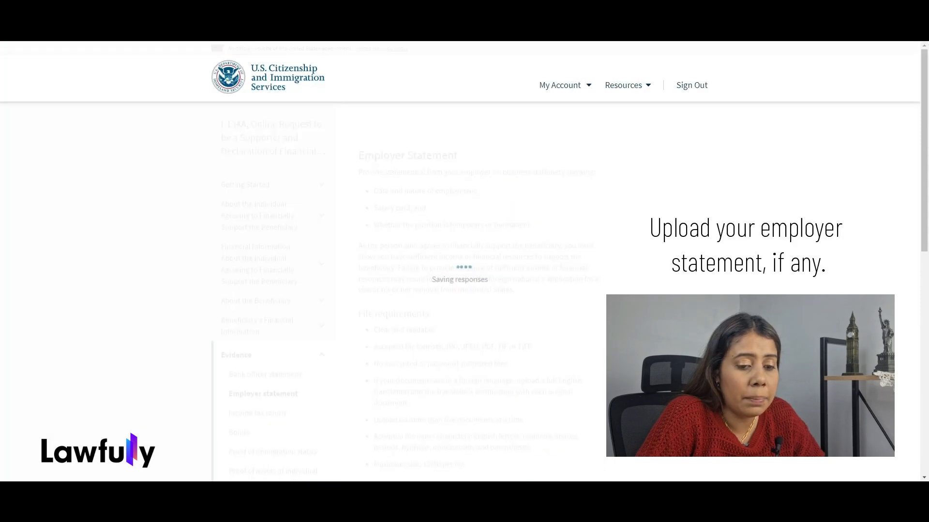
{"action": "scroll", "coordinate": [877, 126], "scroll_direction": "down", "scroll_amount": 2}
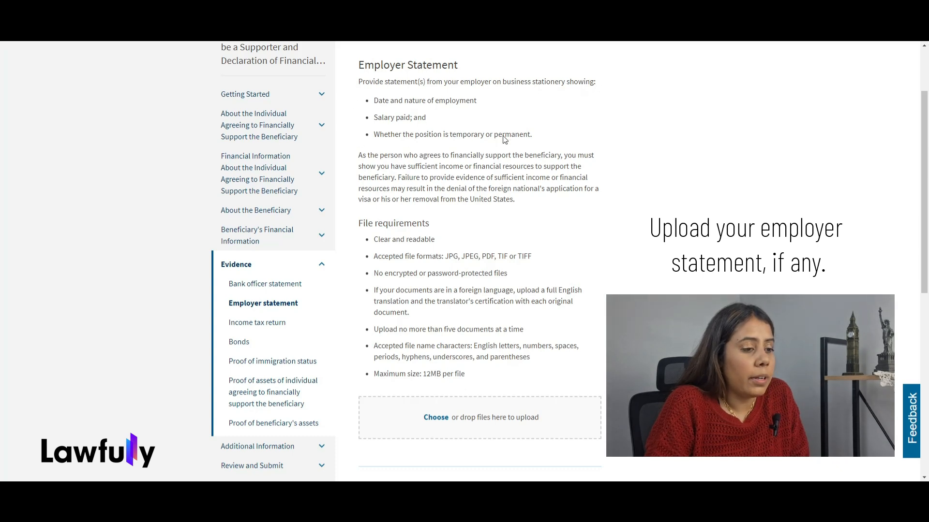
{"action": "left_click_drag", "start_coordinate": [924, 164], "coordinate": [925, 225]}
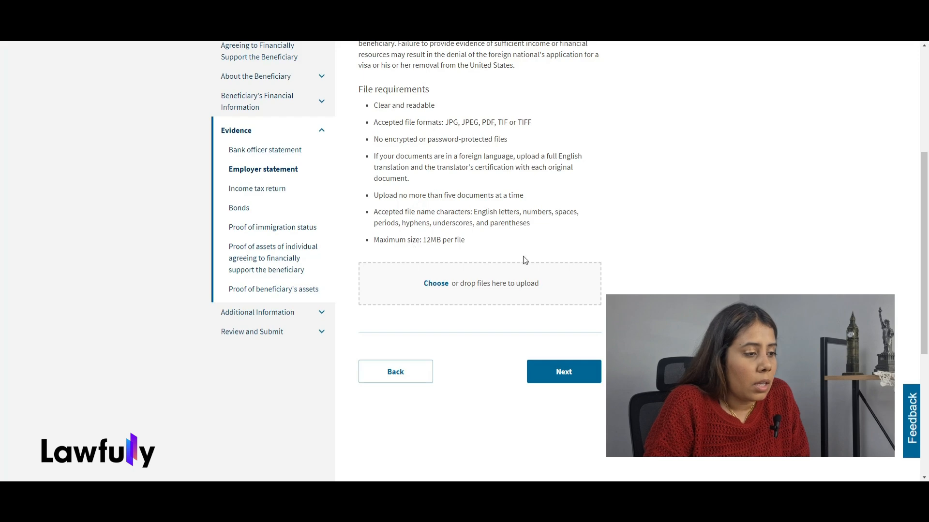
{"action": "left_click", "coordinate": [559, 383]}
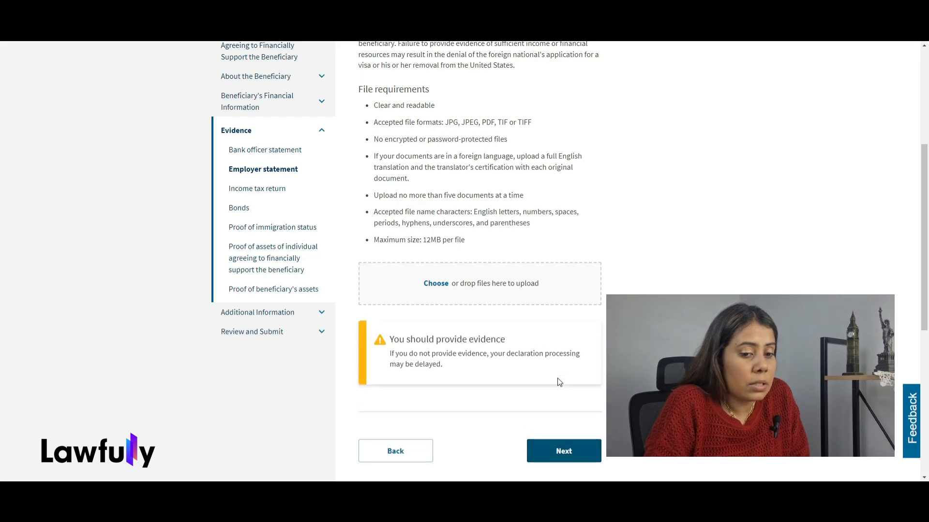
Step: Skip past the employer warning and try leaving Income Tax Return without a file
{"action": "left_click", "coordinate": [560, 451]}
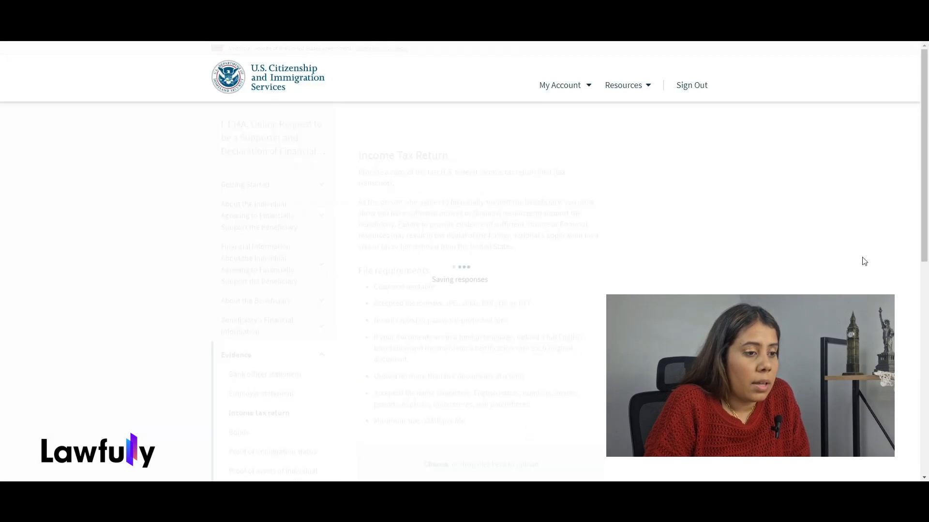
{"action": "scroll", "coordinate": [926, 137], "scroll_direction": "down", "scroll_amount": 1}
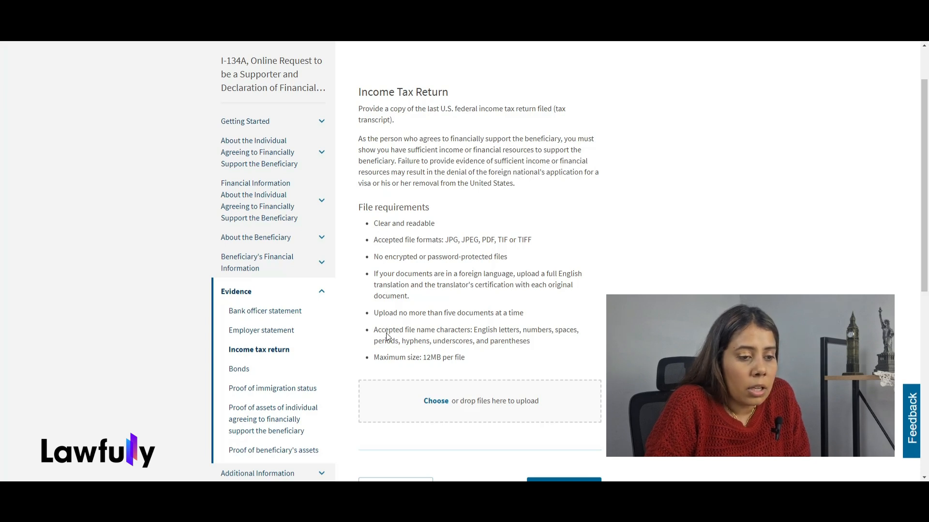
{"action": "left_click_drag", "start_coordinate": [924, 125], "coordinate": [922, 192]}
{"action": "left_click", "coordinate": [591, 351]}
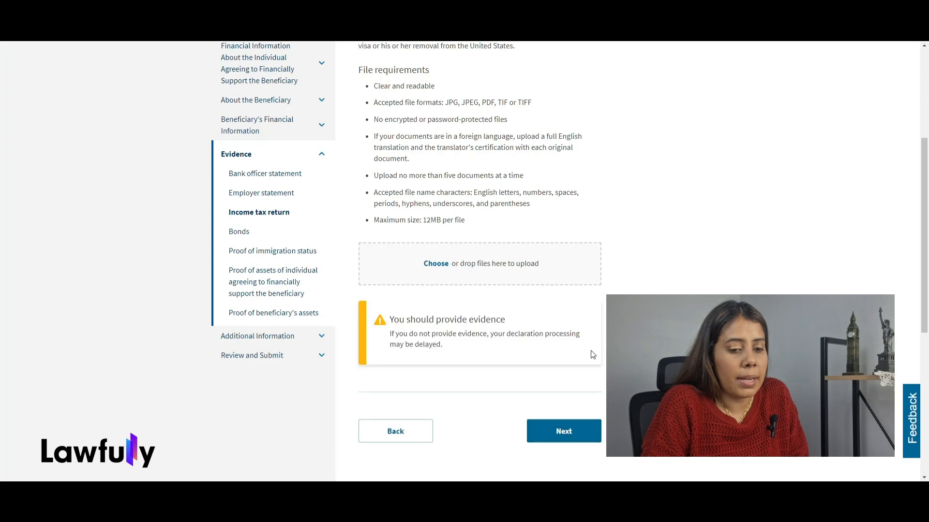
Step: Skip past the tax return warning, leave Bonds empty, and bypass its warning too
{"action": "left_click", "coordinate": [561, 431]}
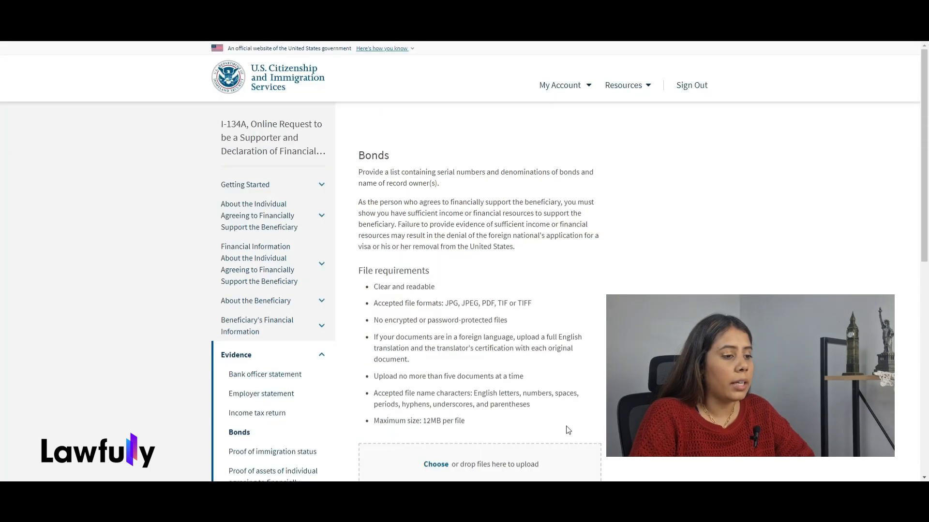
{"action": "scroll", "coordinate": [874, 160], "scroll_direction": "down", "scroll_amount": 1}
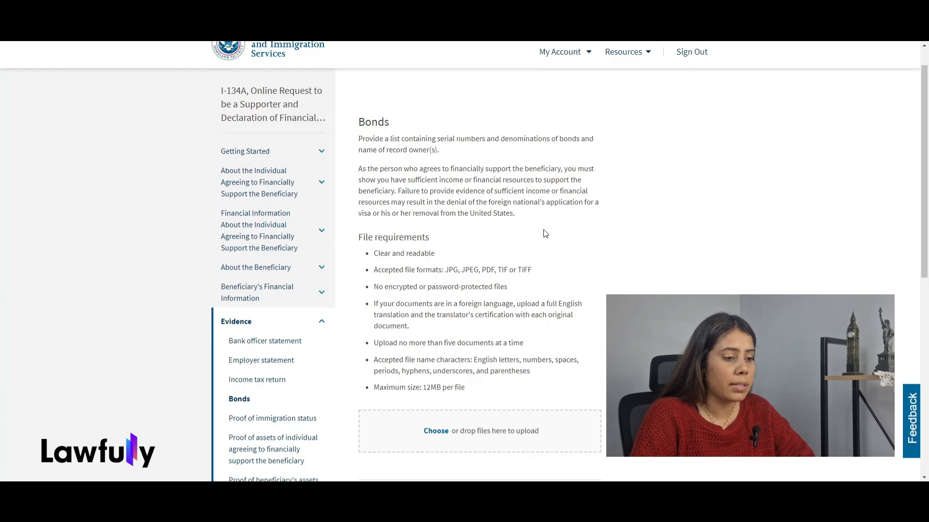
{"action": "scroll", "coordinate": [915, 176], "scroll_direction": "down", "scroll_amount": 3}
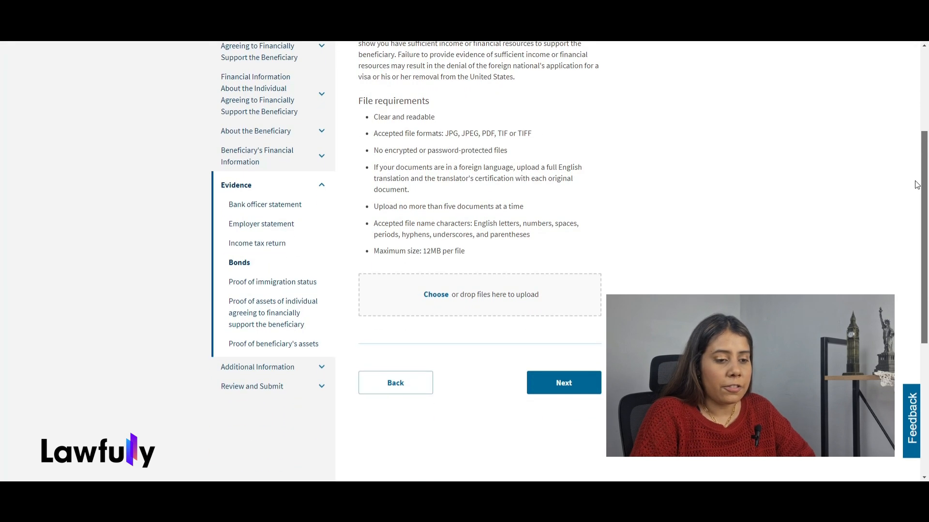
{"action": "left_click", "coordinate": [585, 390]}
{"action": "left_click", "coordinate": [562, 460]}
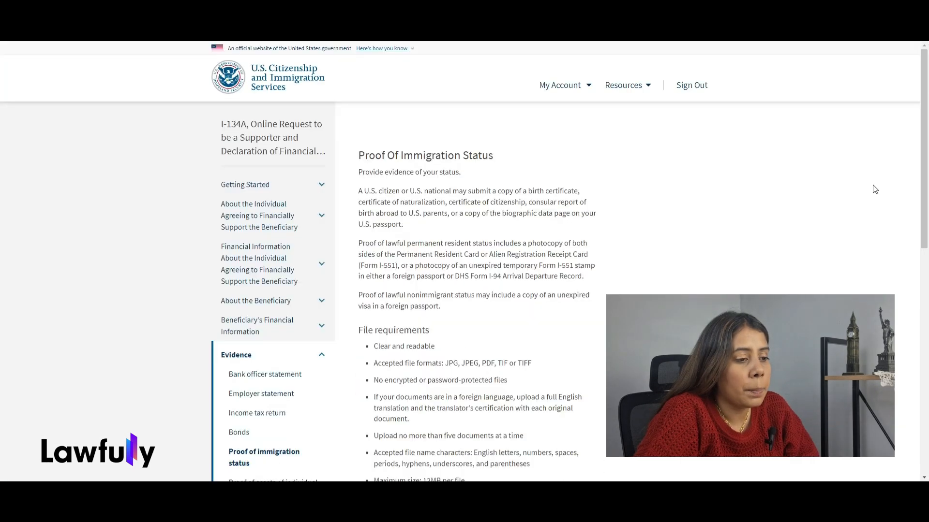
Step: Leave Proof Of Immigration Status without a file and skip past its evidence warning
{"action": "left_click_drag", "start_coordinate": [927, 106], "coordinate": [915, 146]}
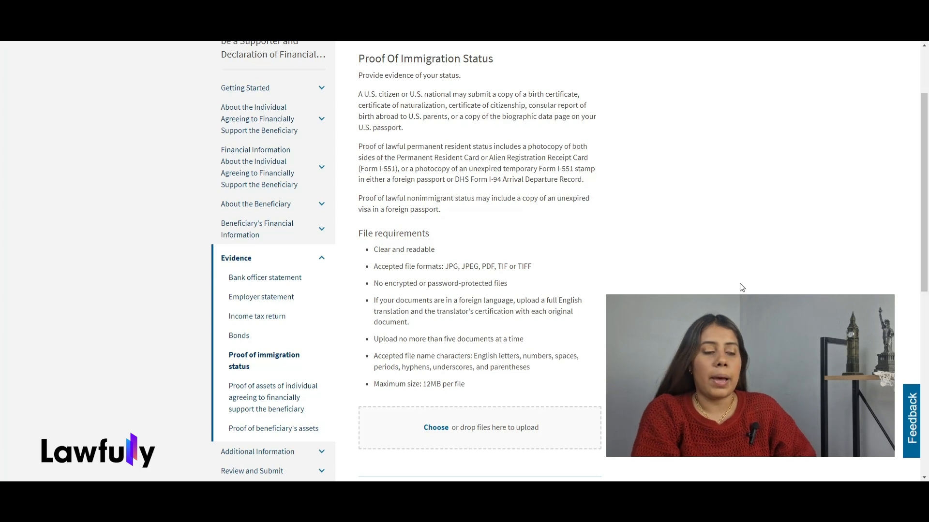
{"action": "left_click_drag", "start_coordinate": [926, 198], "coordinate": [926, 264]}
{"action": "left_click", "coordinate": [564, 379]}
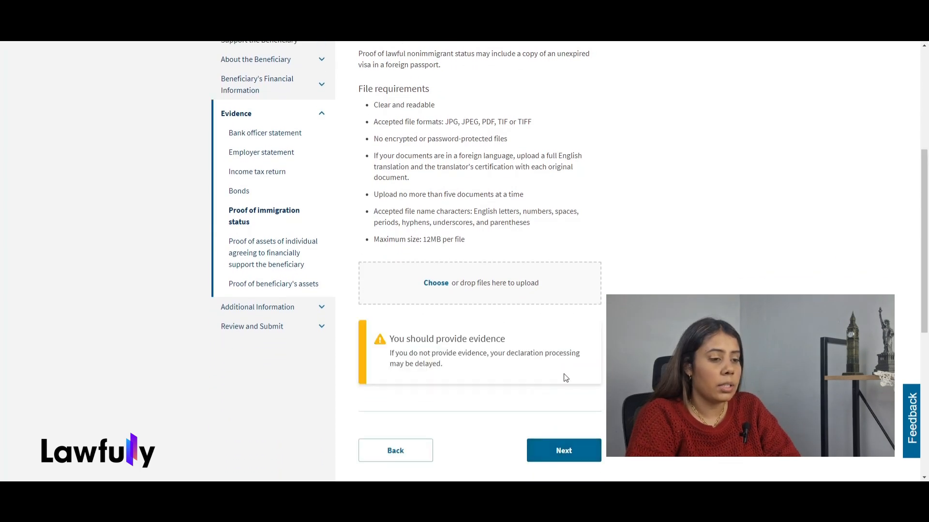
{"action": "left_click", "coordinate": [569, 449]}
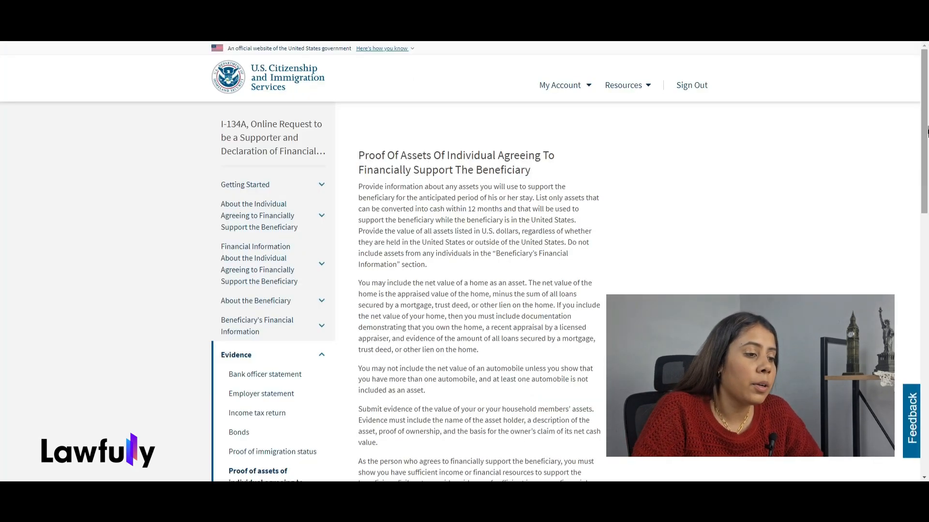
Step: Skip the supporter's asset evidence, then try leaving Proof Of Beneficiary's Assets without a file
{"action": "scroll", "coordinate": [928, 135], "scroll_direction": "down", "scroll_amount": 2}
{"action": "scroll", "coordinate": [927, 135], "scroll_direction": "down", "scroll_amount": 3}
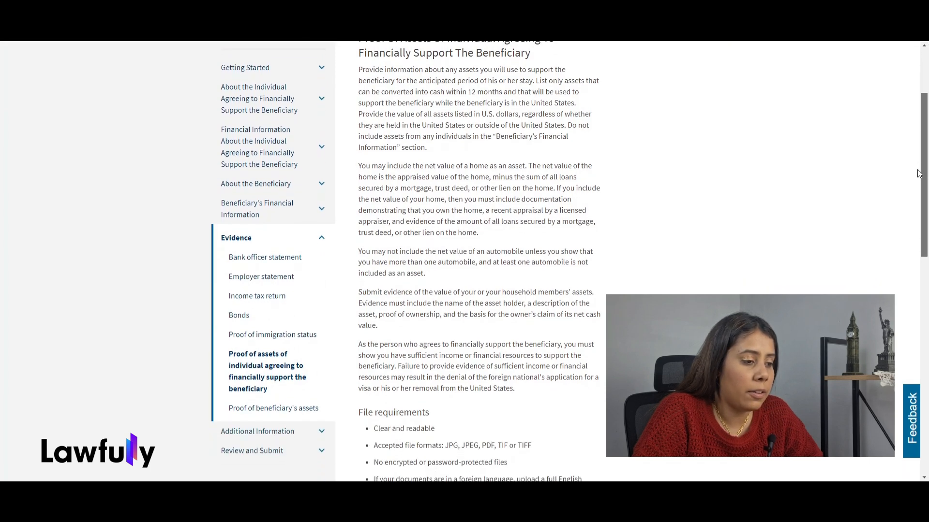
{"action": "left_click_drag", "start_coordinate": [919, 173], "coordinate": [918, 328]}
{"action": "left_click", "coordinate": [585, 421]}
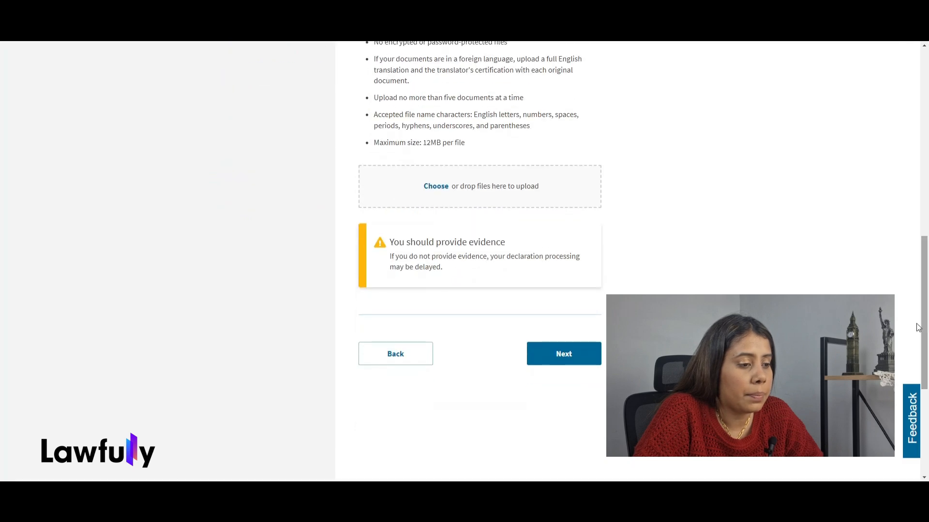
{"action": "left_click", "coordinate": [540, 360]}
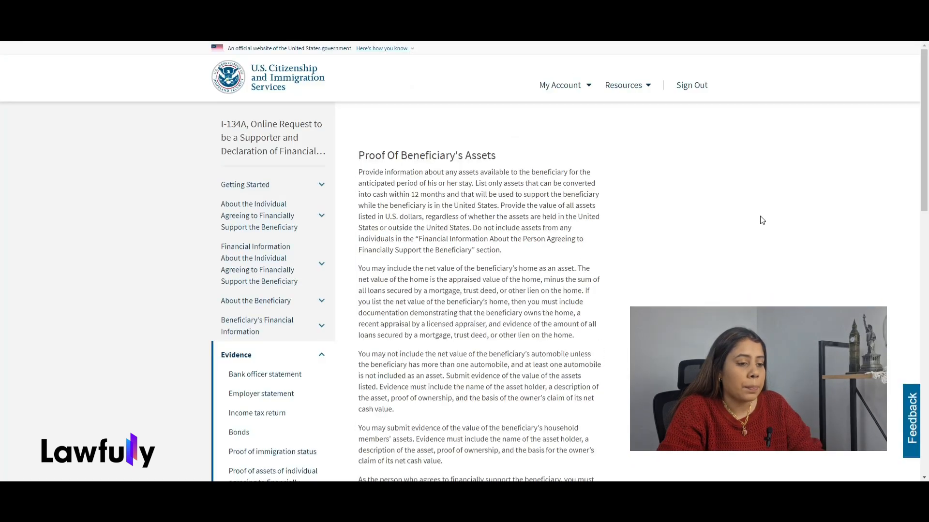
{"action": "left_click_drag", "start_coordinate": [924, 98], "coordinate": [909, 240]}
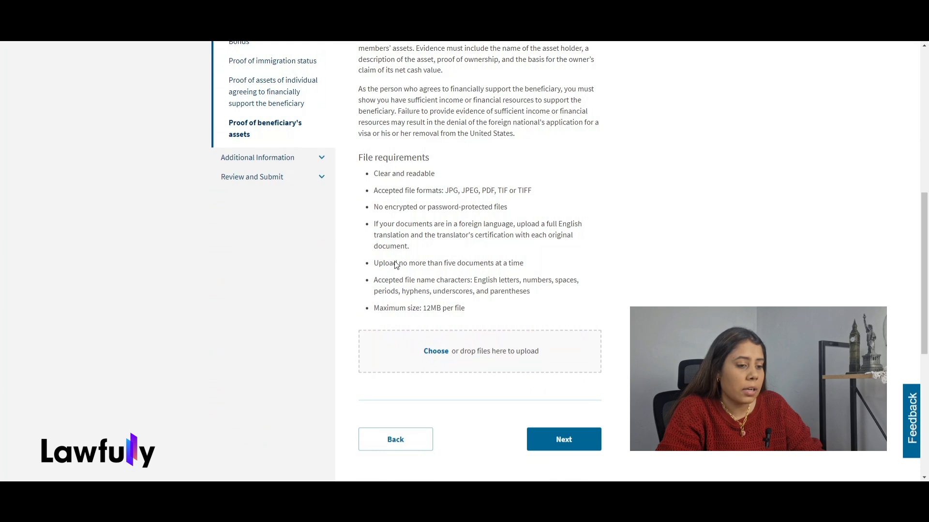
{"action": "left_click", "coordinate": [583, 439]}
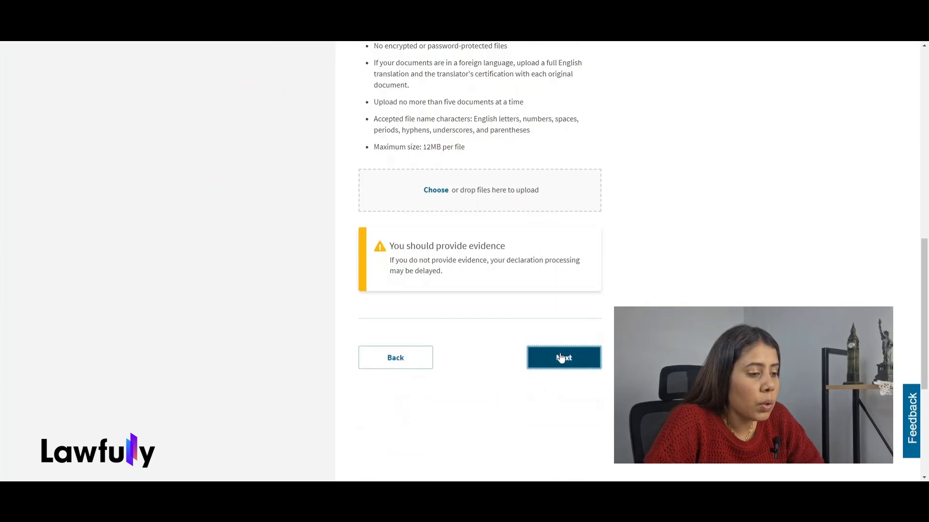
Step: Bypass the beneficiary asset evidence warning and leave Additional Information blank
{"action": "left_click", "coordinate": [561, 358]}
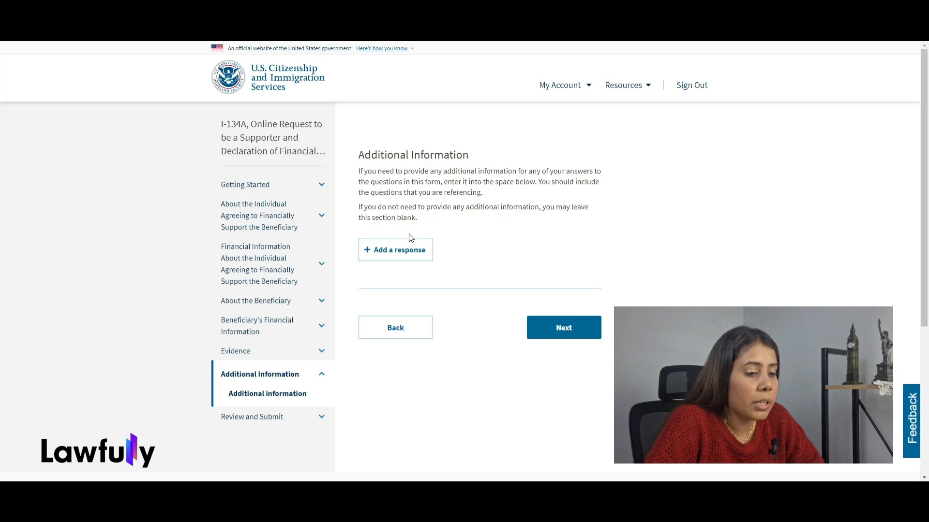
{"action": "left_click", "coordinate": [572, 325]}
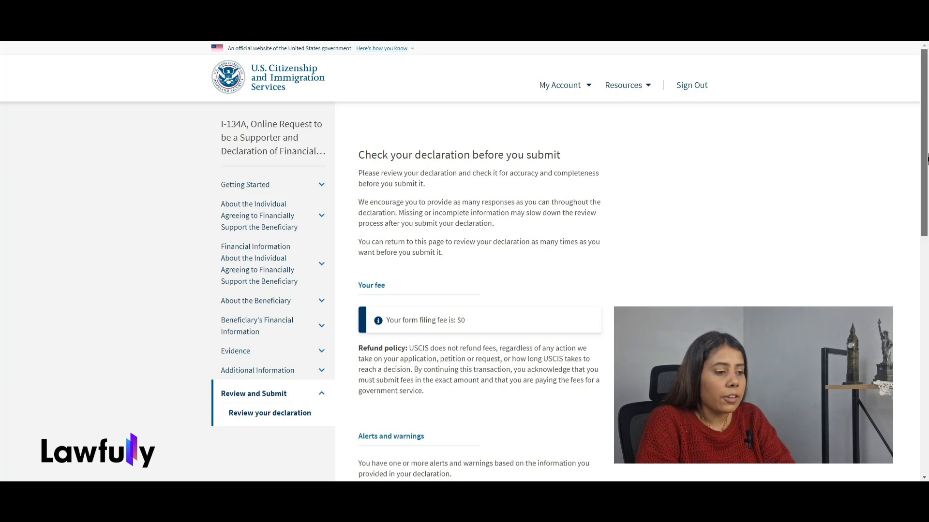
Step: Scroll the declaration review page to confirm no alerts or warnings remain
{"action": "left_click_drag", "start_coordinate": [926, 154], "coordinate": [925, 255]}
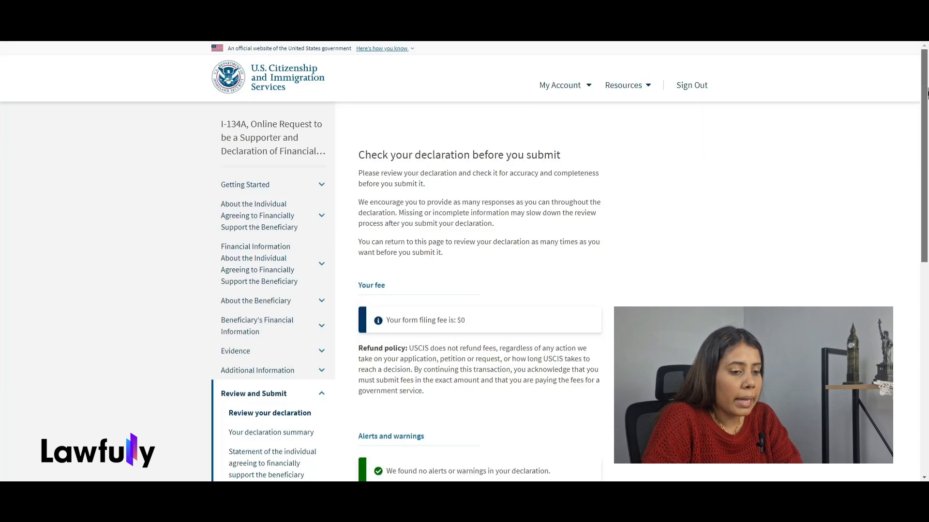
{"action": "scroll", "coordinate": [925, 194], "scroll_direction": "down", "scroll_amount": 5}
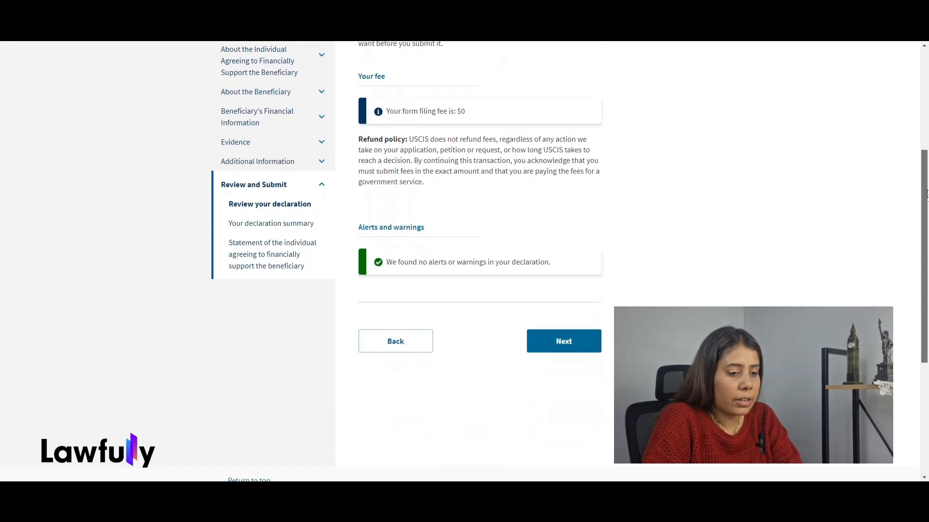
{"action": "left_click_drag", "start_coordinate": [928, 194], "coordinate": [926, 193]}
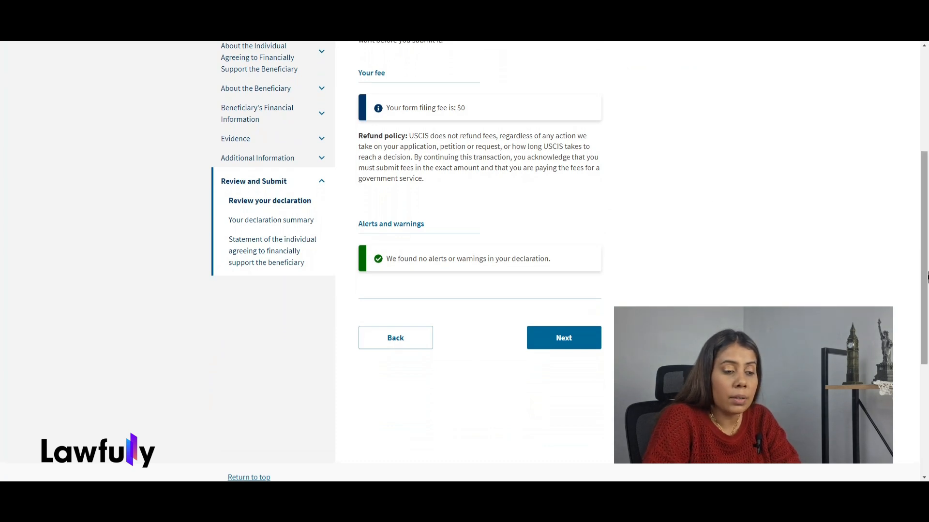
{"action": "left_click_drag", "start_coordinate": [927, 276], "coordinate": [927, 215]}
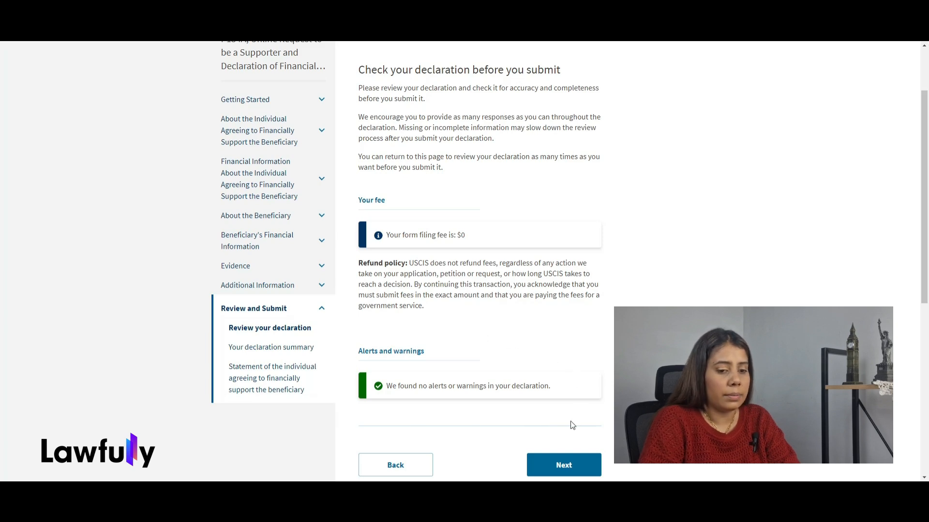
Step: Review the declaration summary through to its end and continue to the supporter's statement page
{"action": "left_click", "coordinate": [566, 464]}
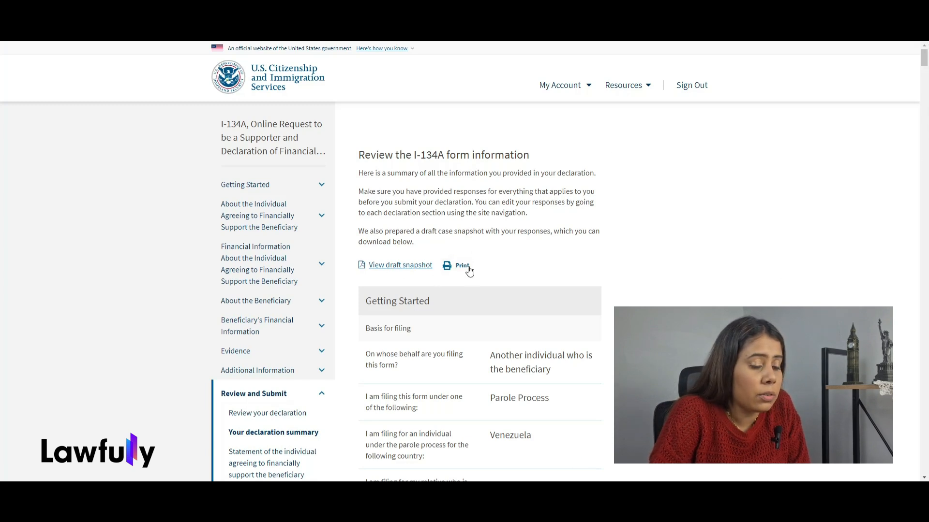
{"action": "left_click_drag", "start_coordinate": [926, 66], "coordinate": [926, 454]}
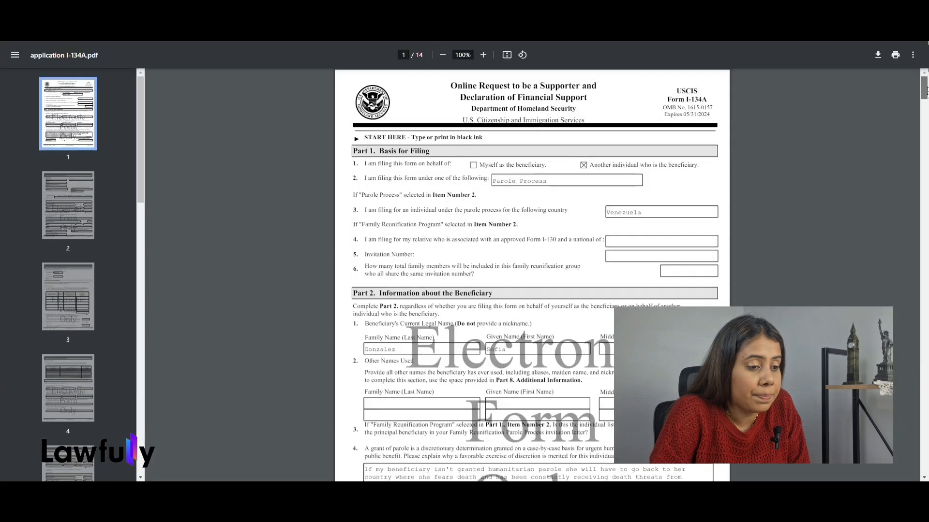
{"action": "left_click_drag", "start_coordinate": [925, 88], "coordinate": [925, 162]}
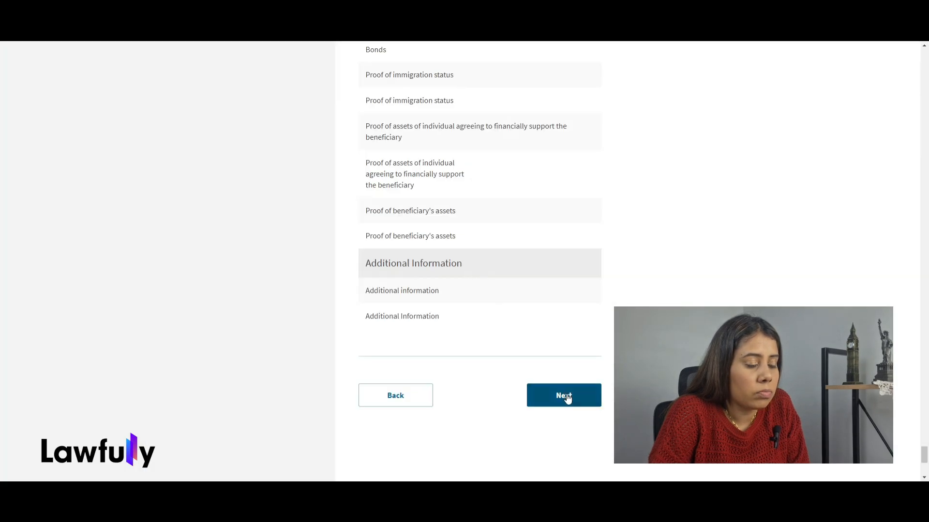
{"action": "left_click", "coordinate": [599, 395]}
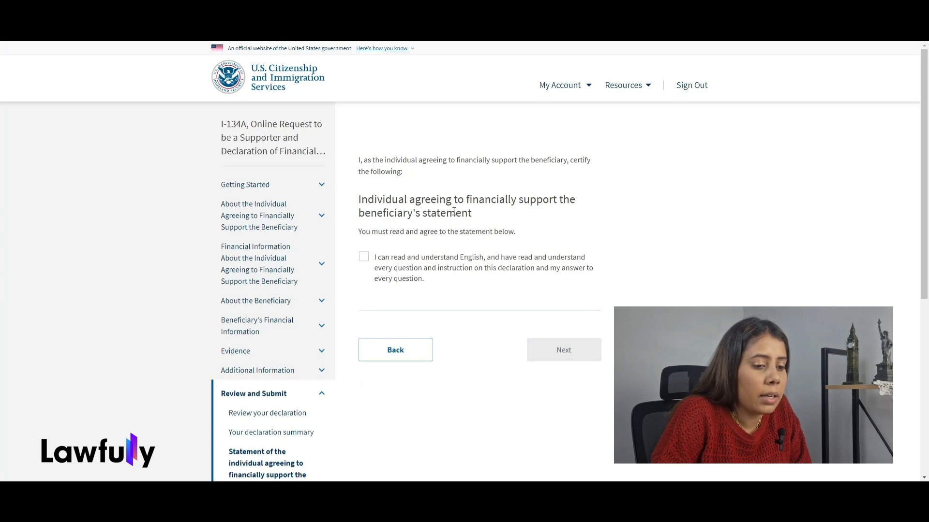
Step: Agree to the English-comprehension statement and move on to the certification page
{"action": "left_click", "coordinate": [366, 261]}
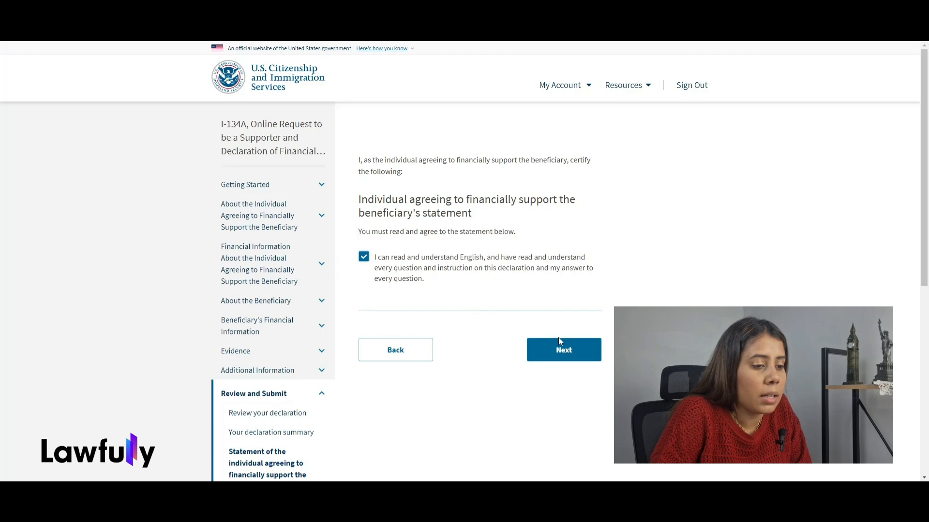
{"action": "left_click", "coordinate": [561, 350]}
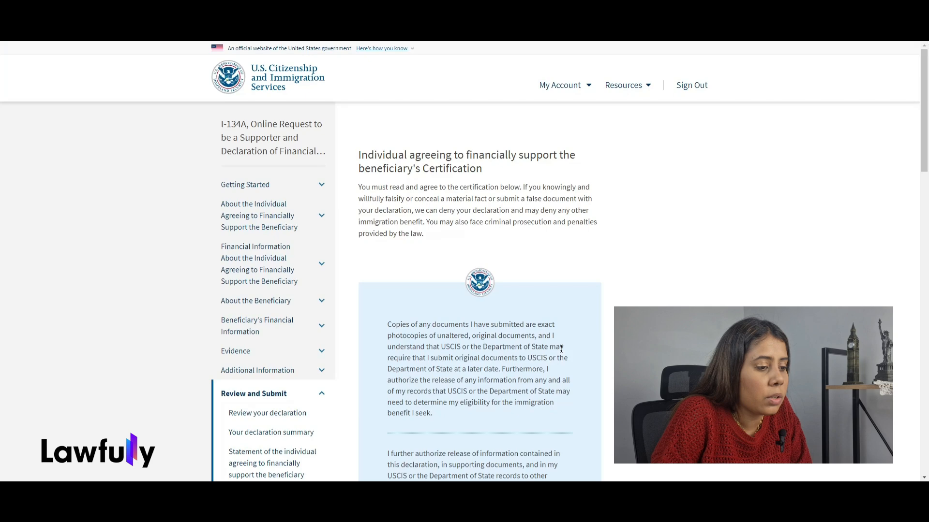
{"action": "left_click_drag", "start_coordinate": [927, 72], "coordinate": [897, 307]}
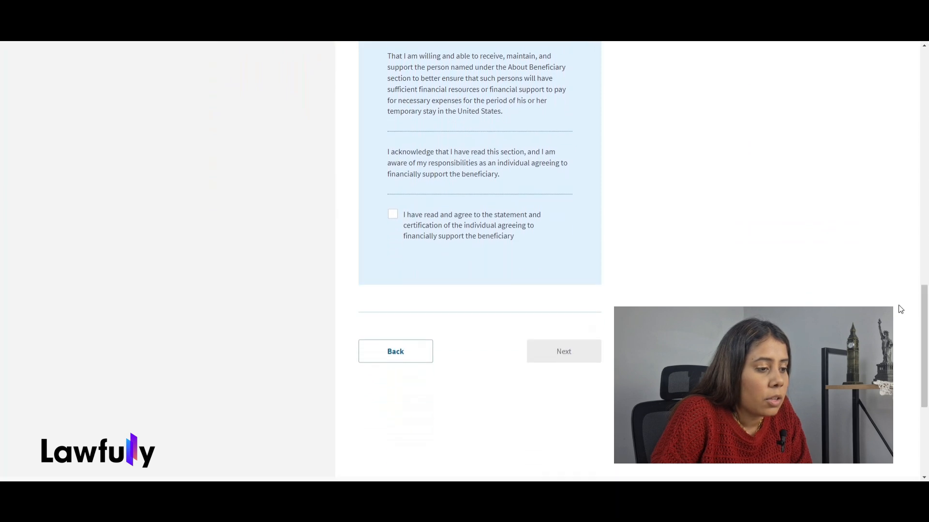
Step: Accept the certification and sign with the supporter's full legal name
{"action": "left_click", "coordinate": [393, 215]}
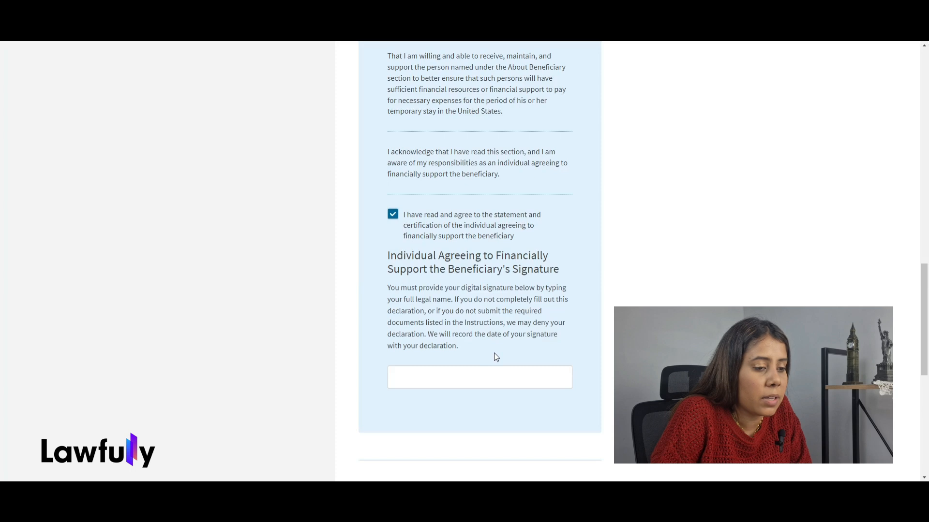
{"action": "left_click", "coordinate": [420, 376]}
{"action": "left_click", "coordinate": [421, 375]}
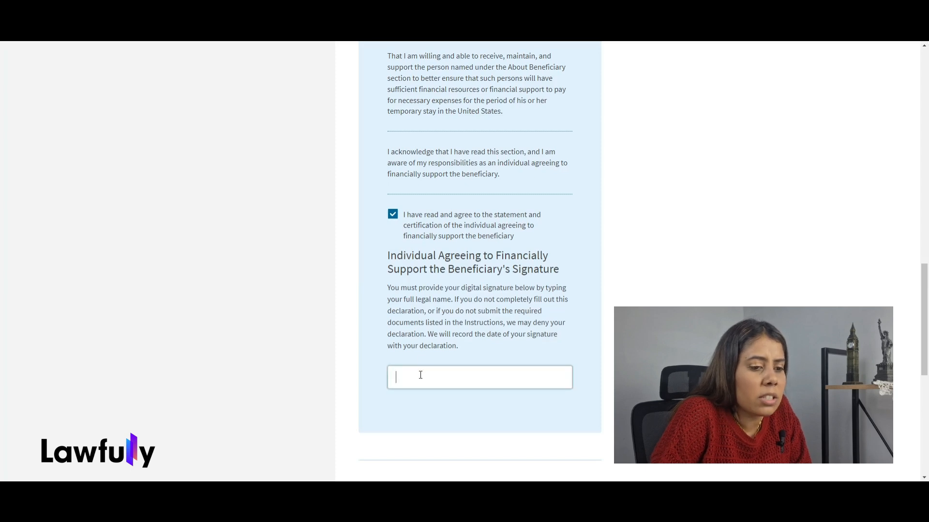
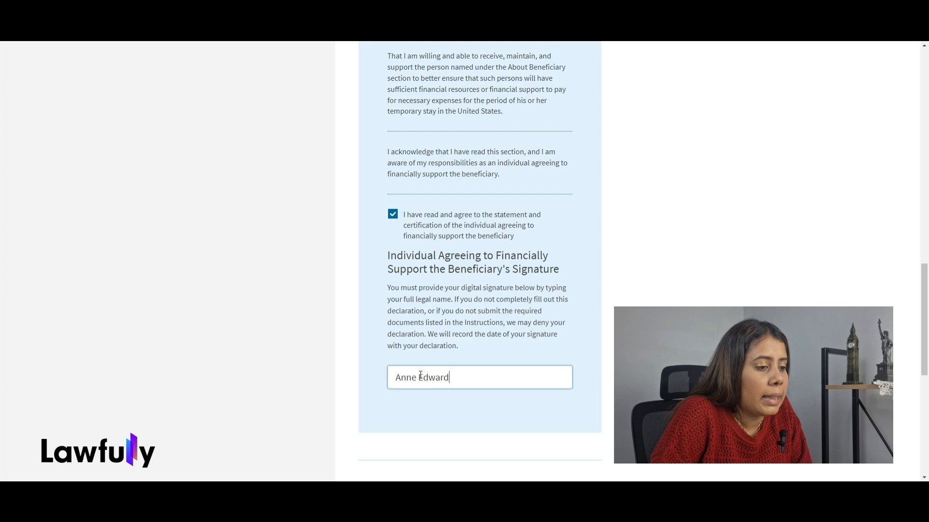
{"action": "scroll", "coordinate": [420, 376], "scroll_direction": "down", "scroll_amount": 2}
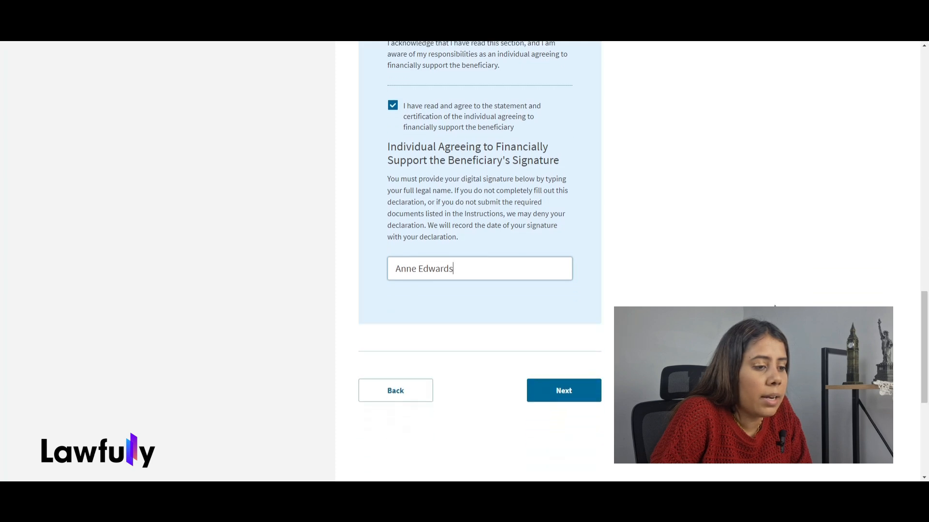
{"action": "left_click", "coordinate": [581, 392]}
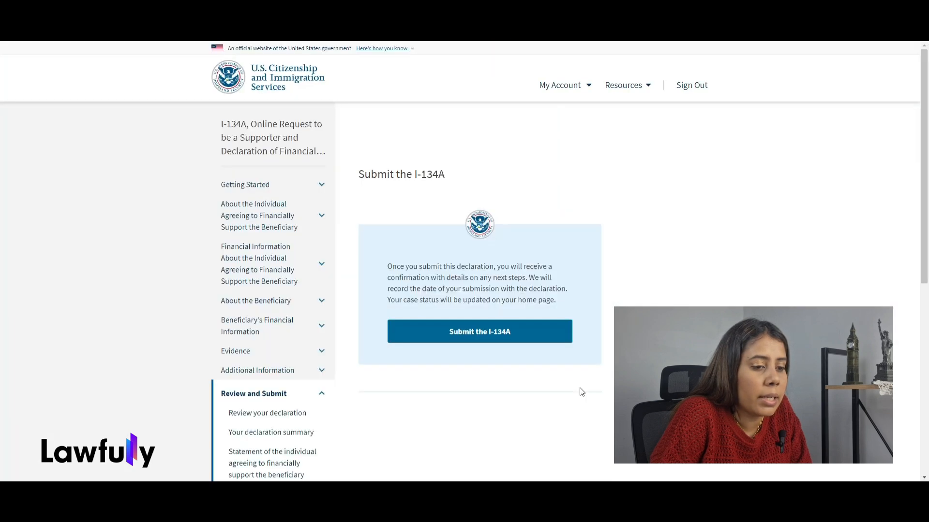